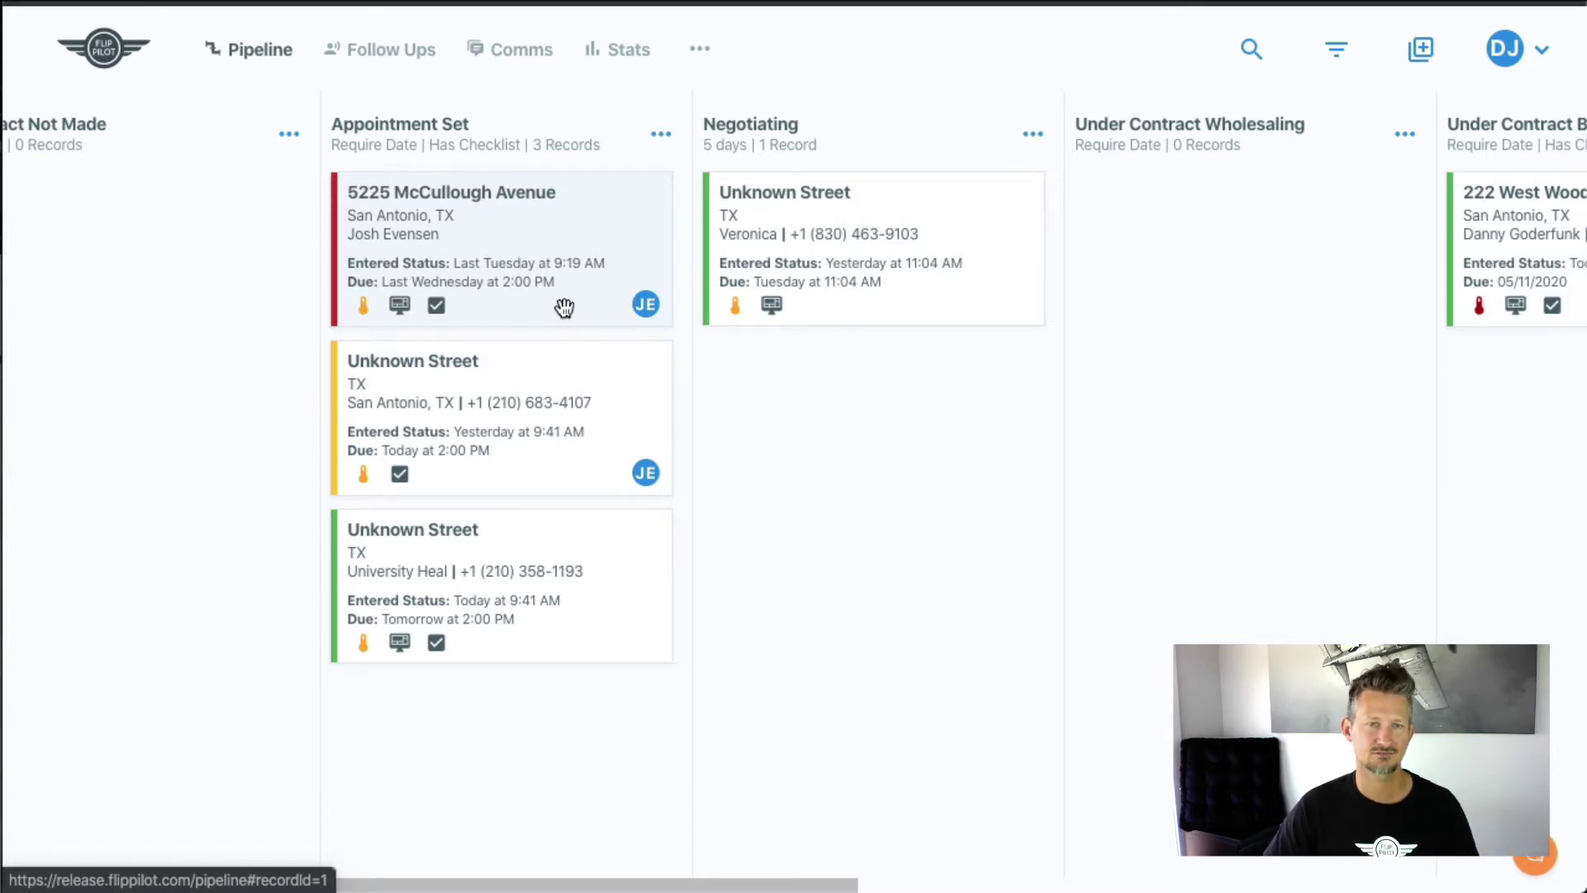
- Start a new follow-up sequence labelled 'Unmotivated Seller'
scroll(553, 308, "right", 1)
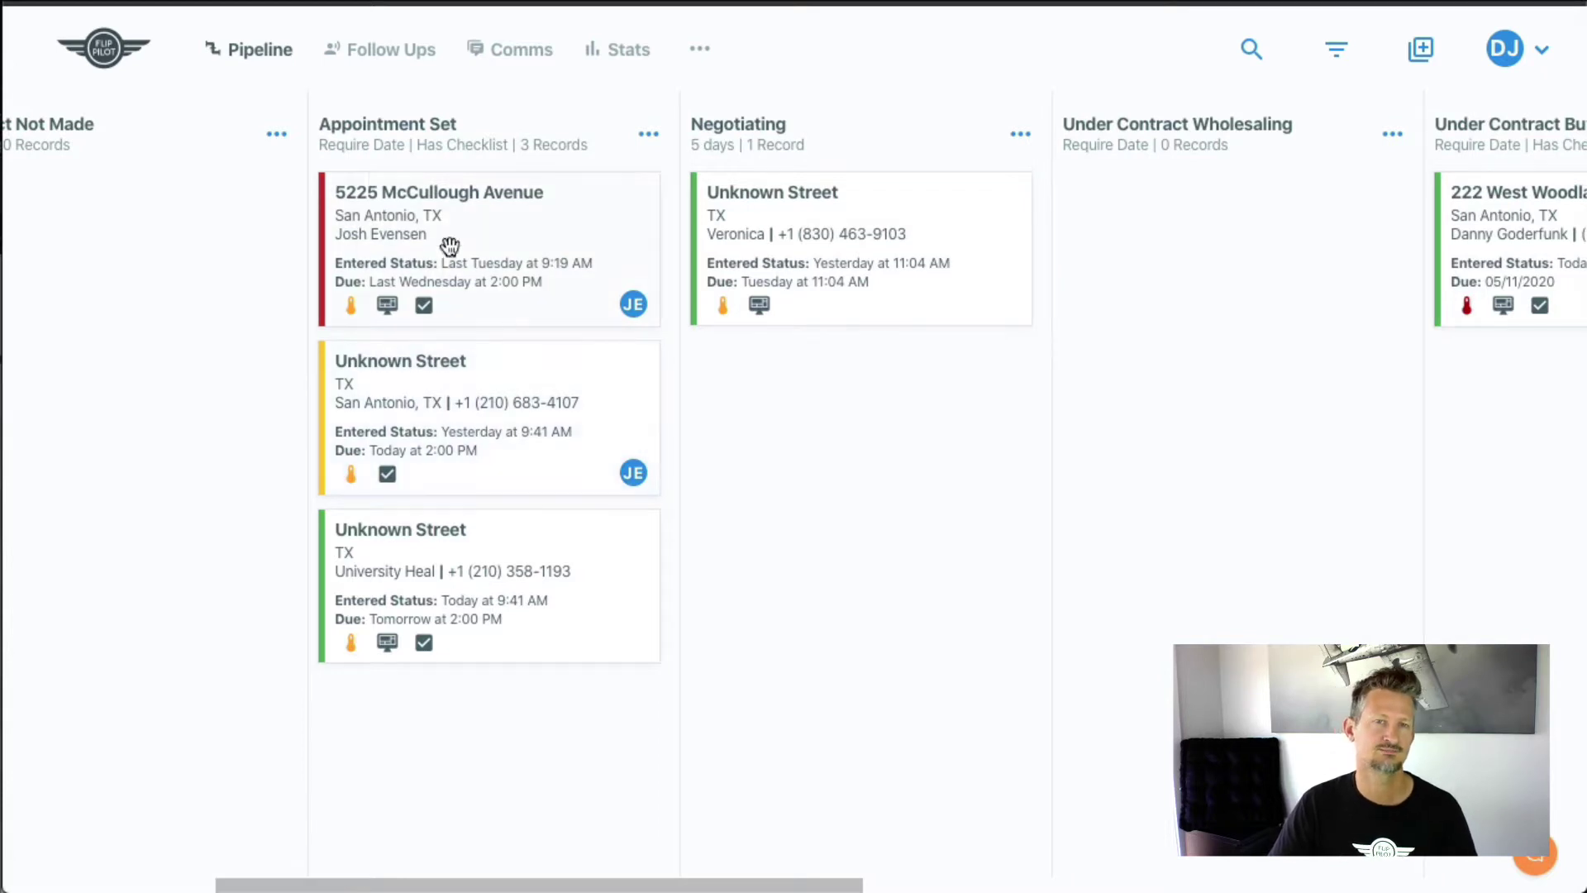
left_click(384, 54)
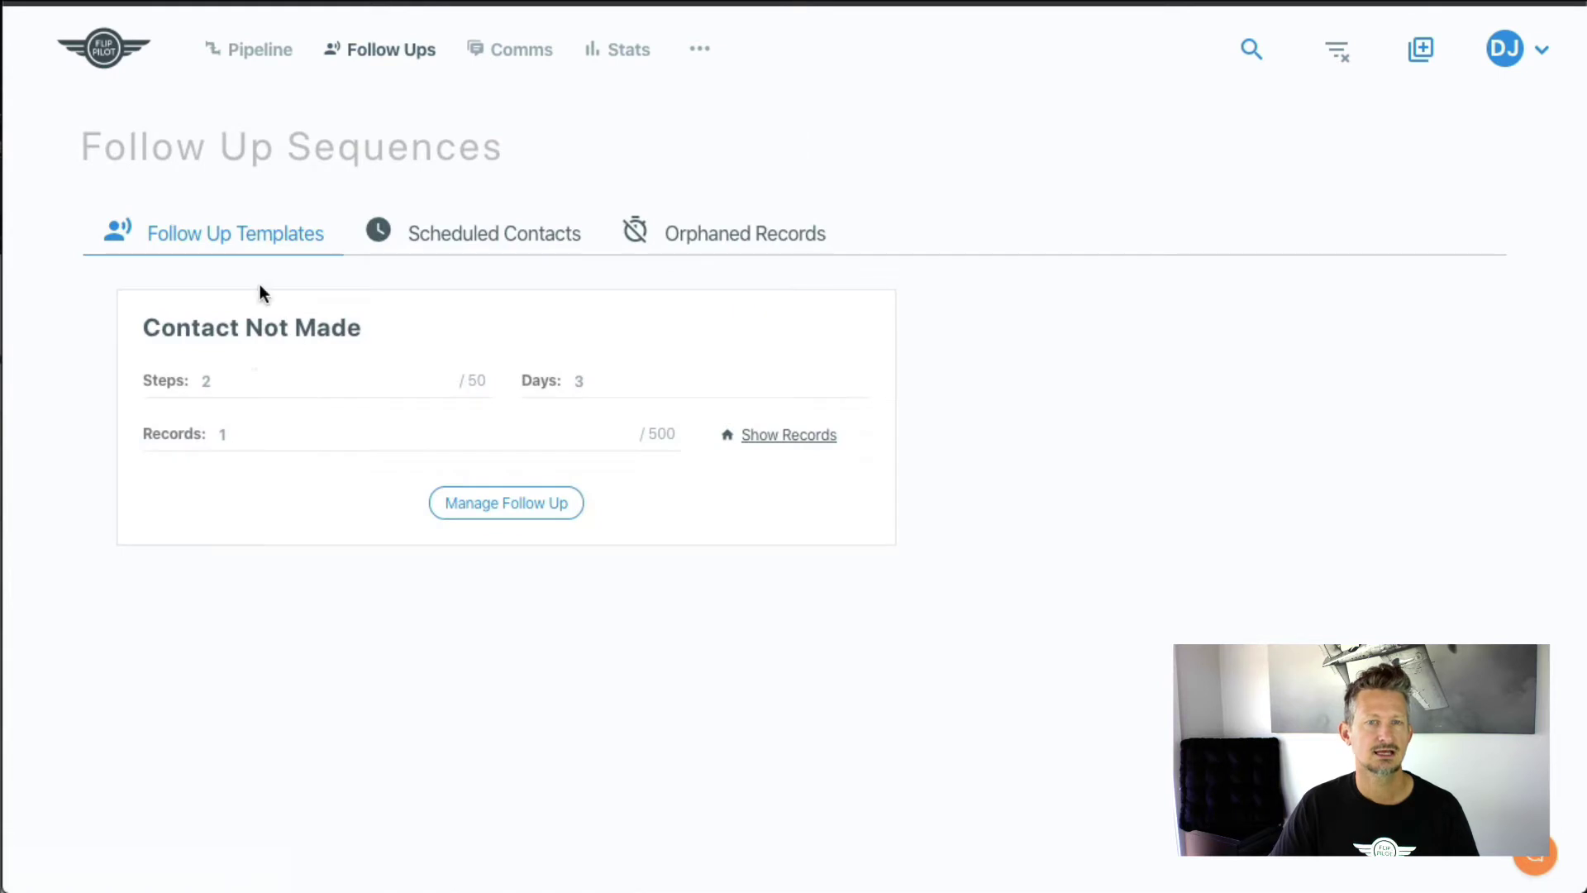
left_click(1422, 65)
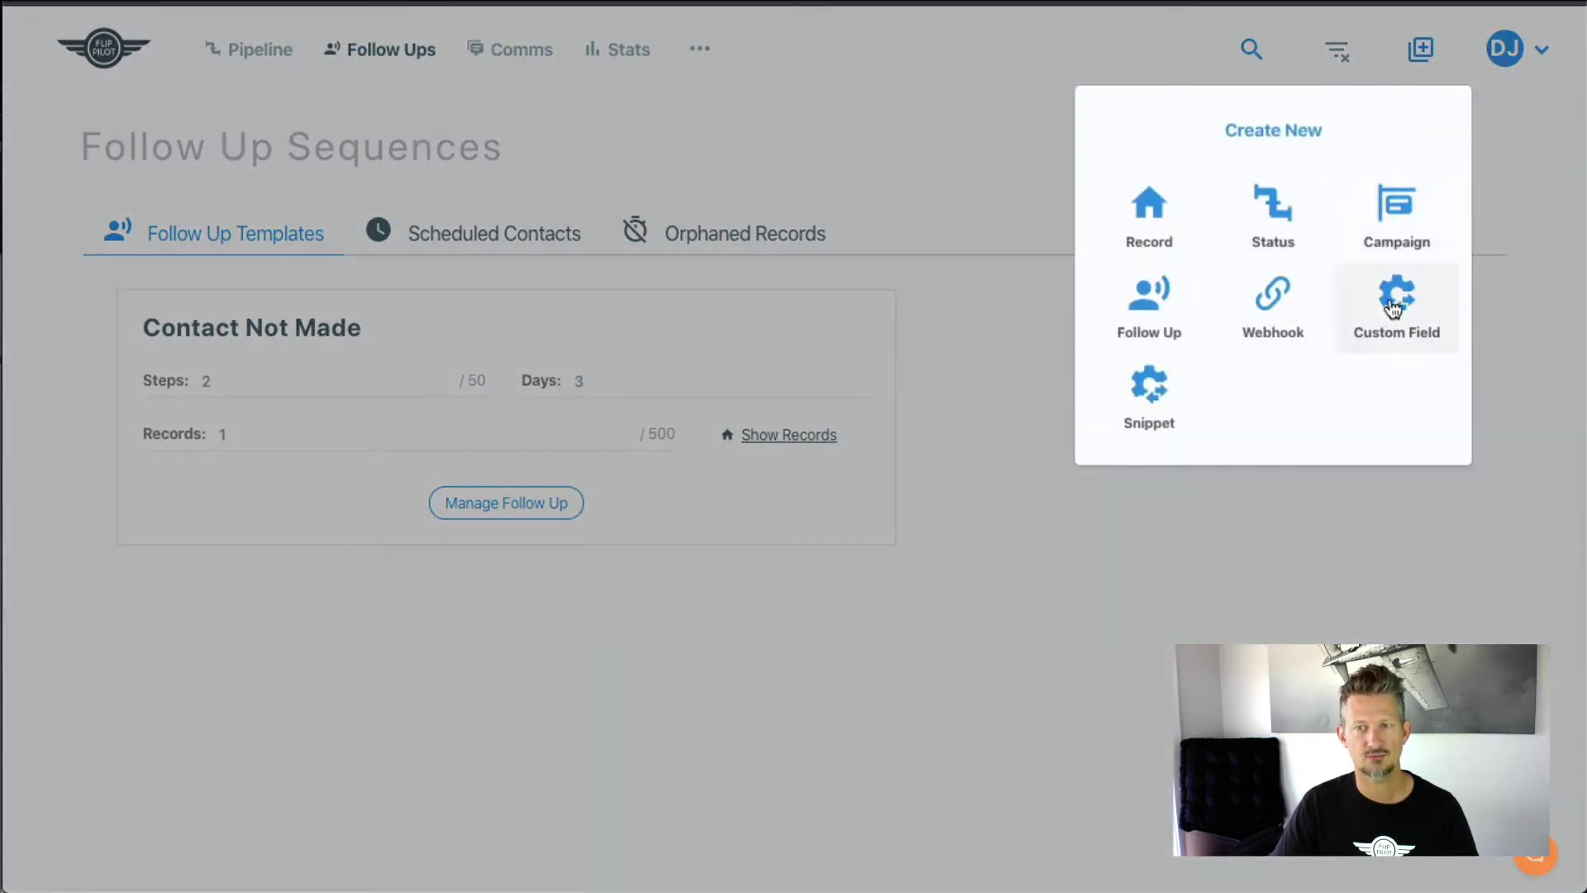
left_click(1152, 329)
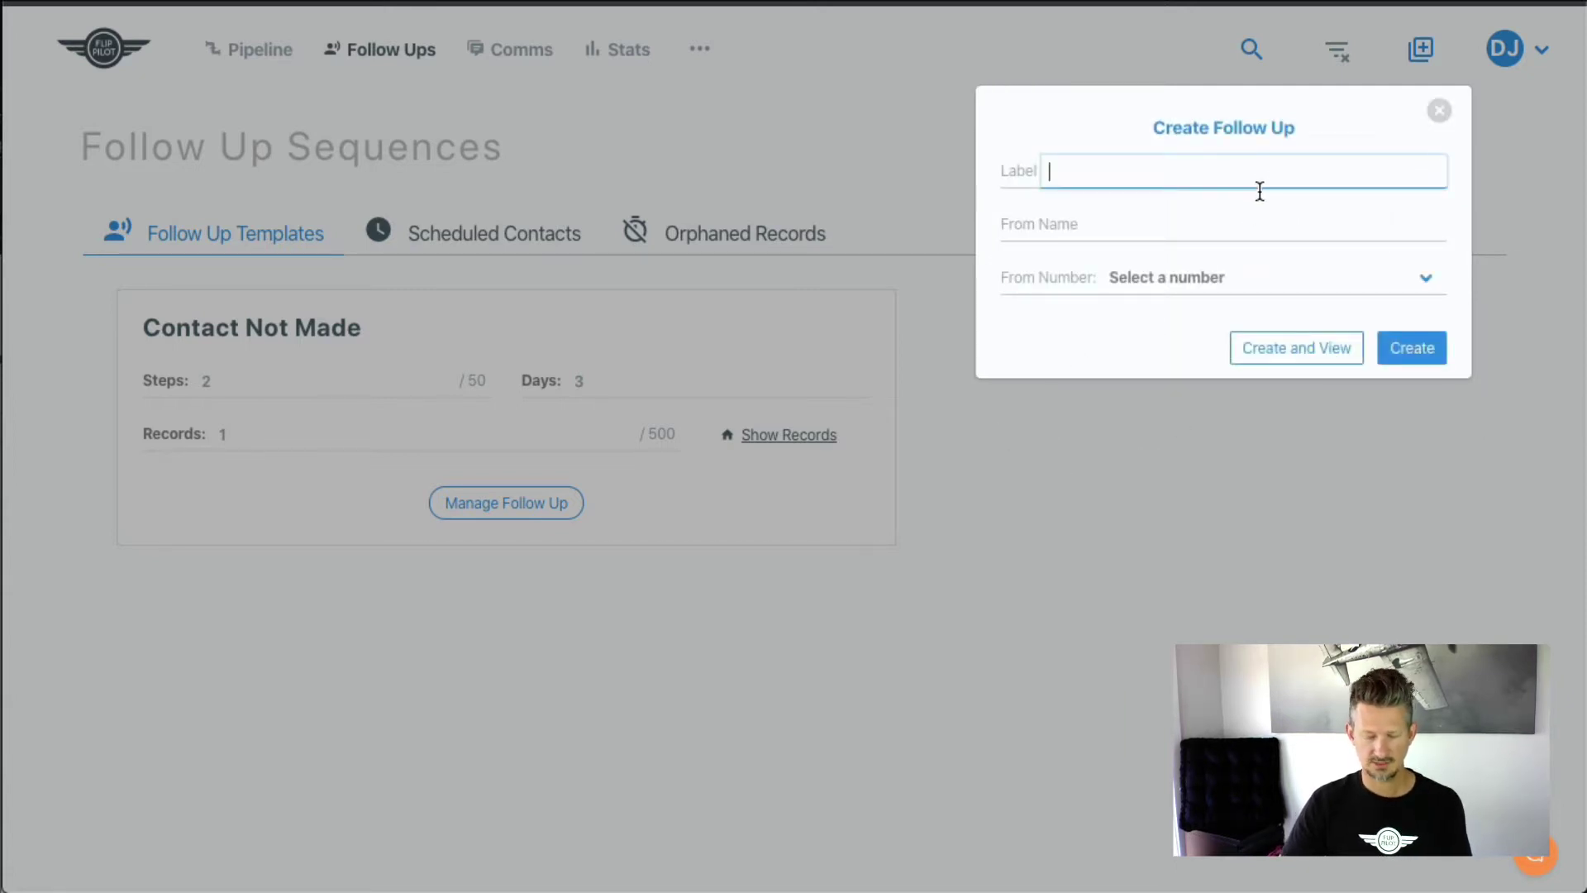
type("U")
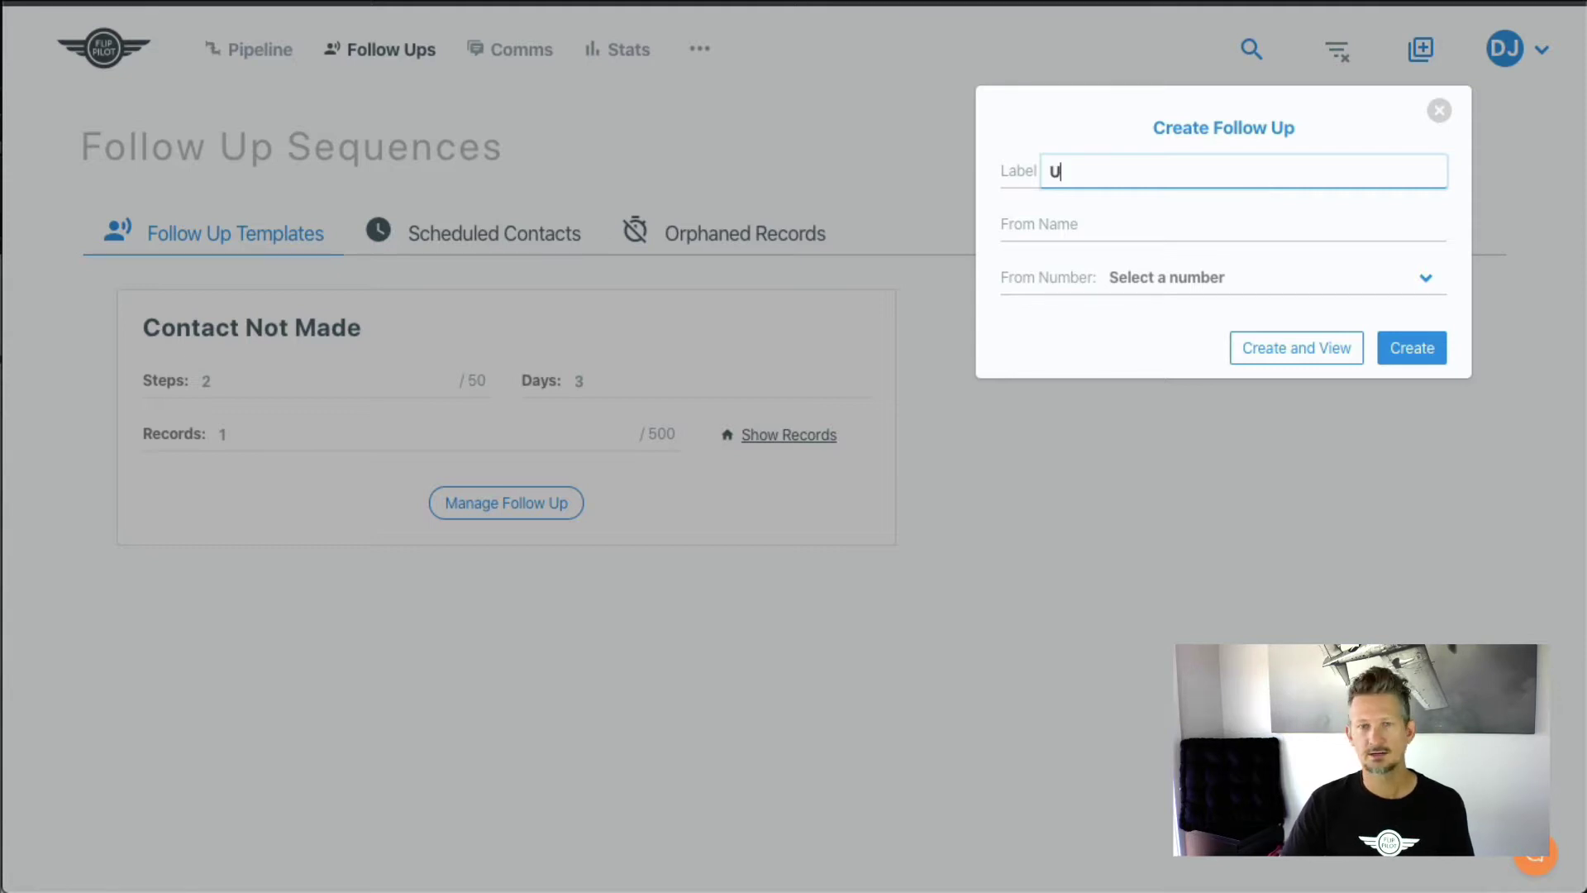
type("nmotivated ")
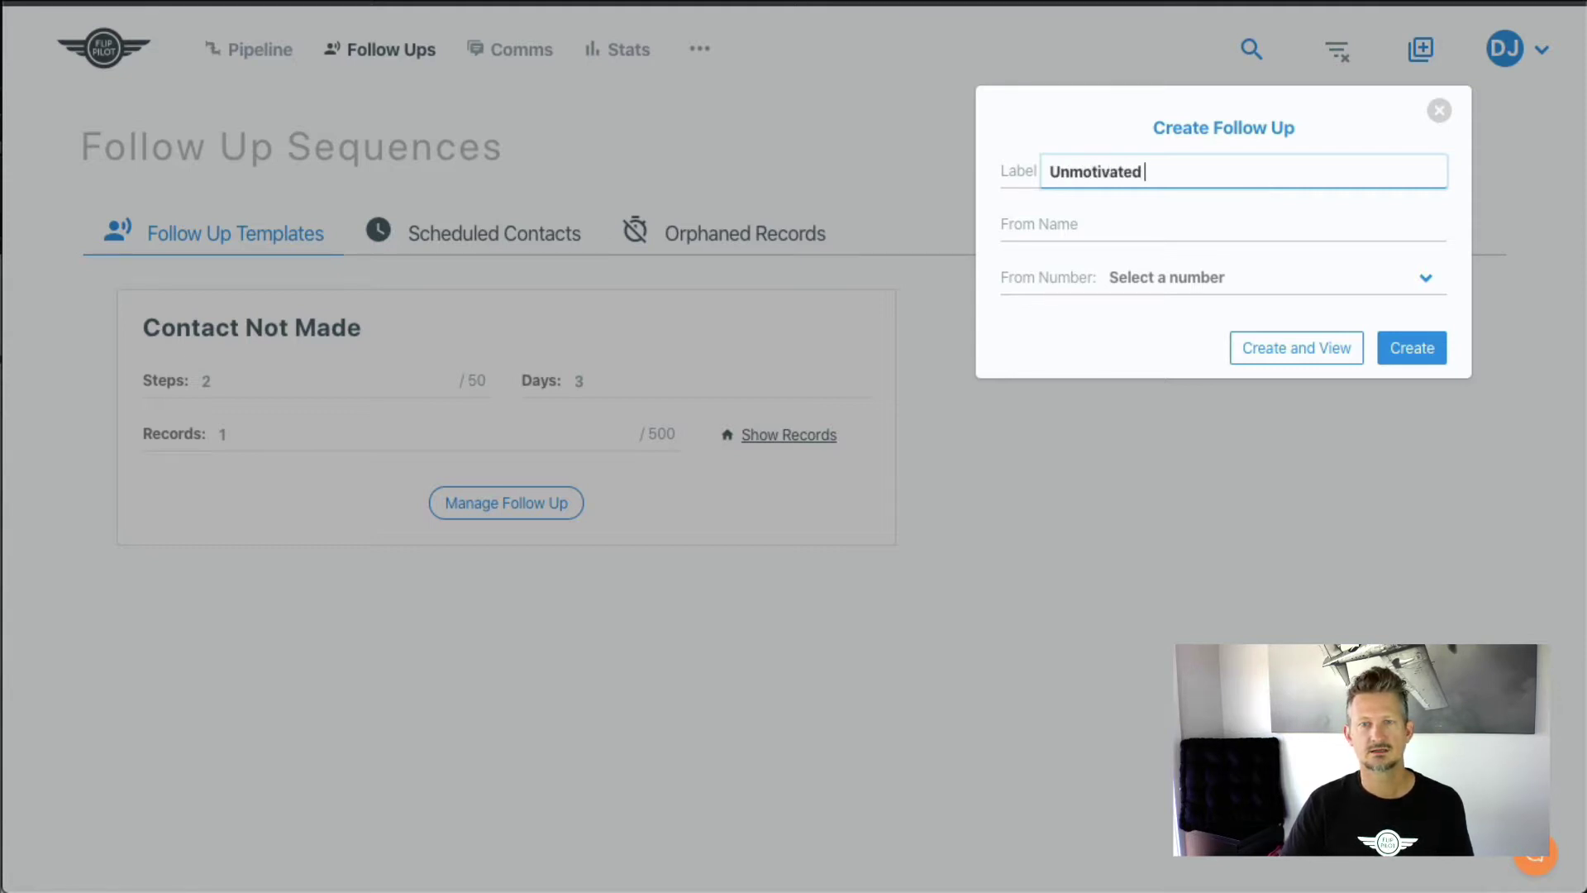
type("Seller")
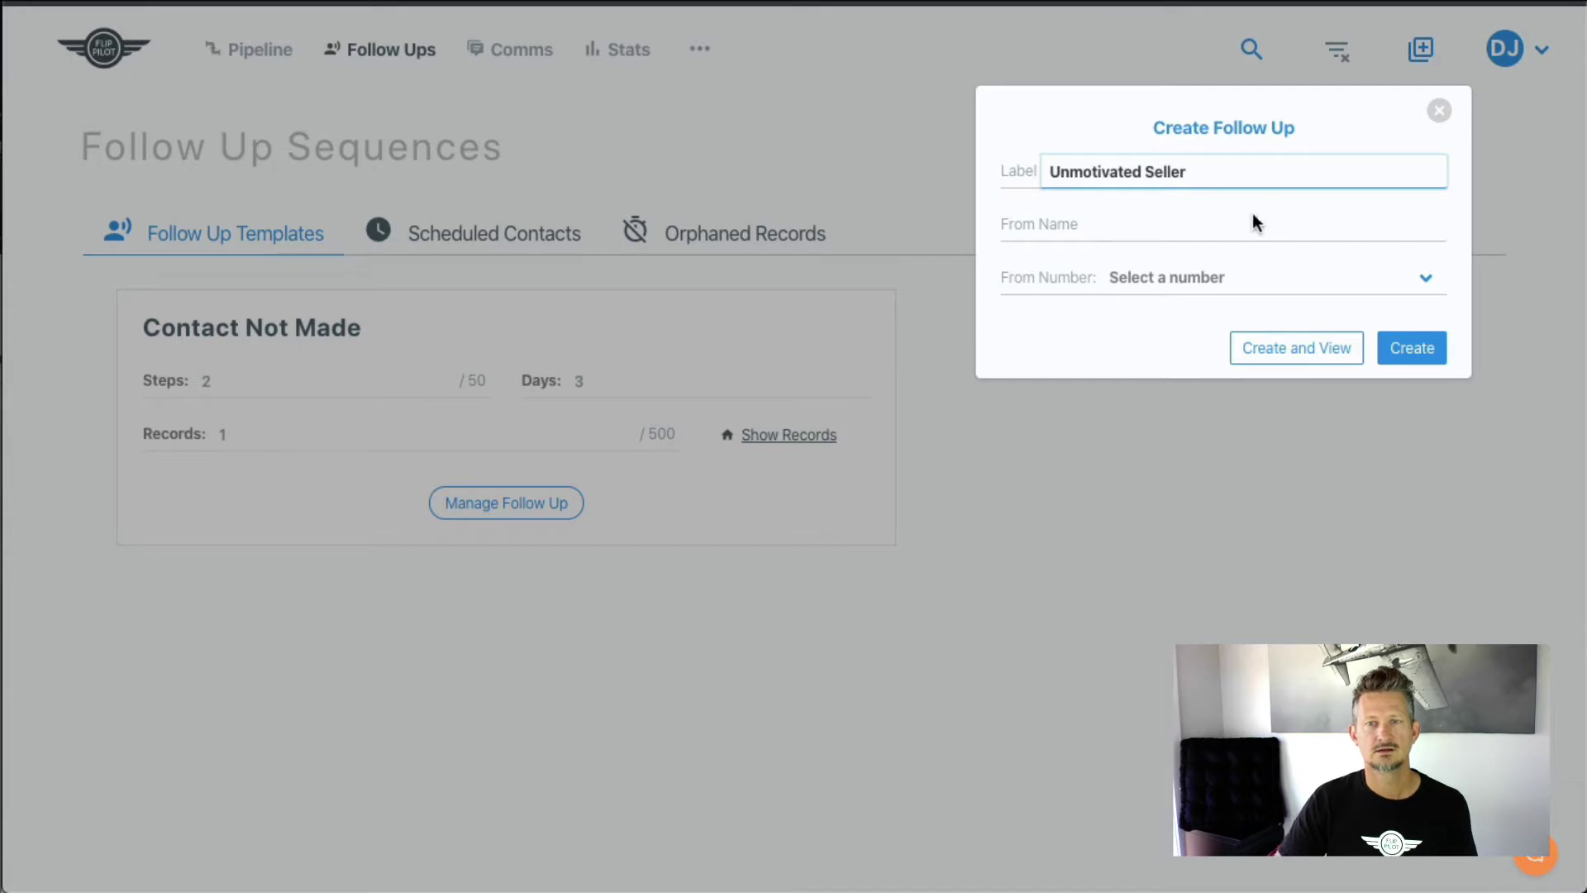
- Enter the sender's name, choose the Organic Website number, and create the sequence
left_click(1215, 227)
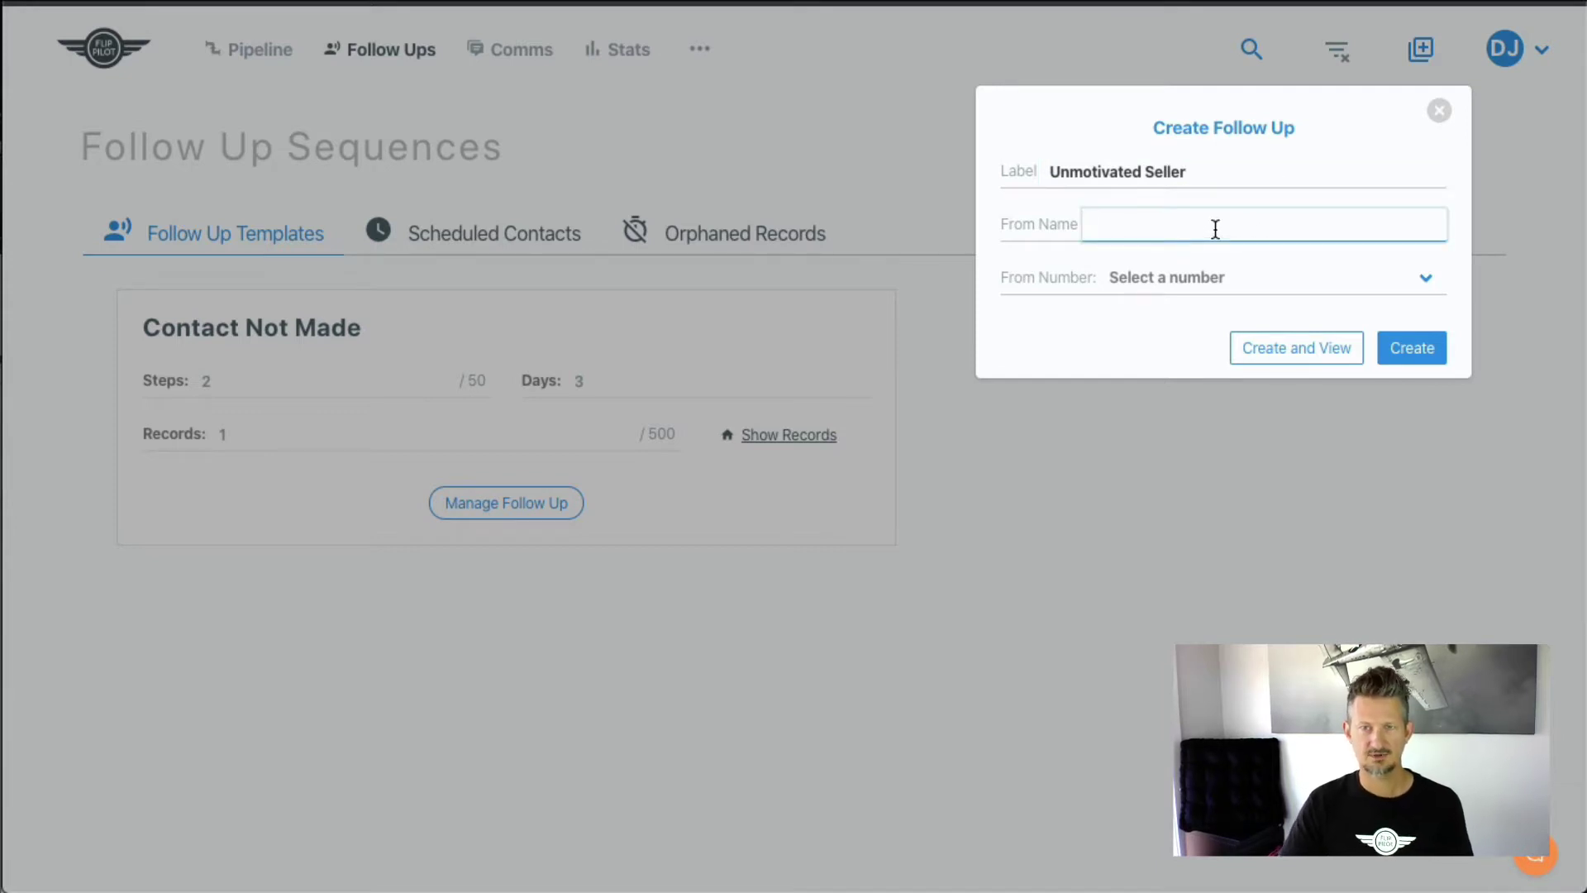
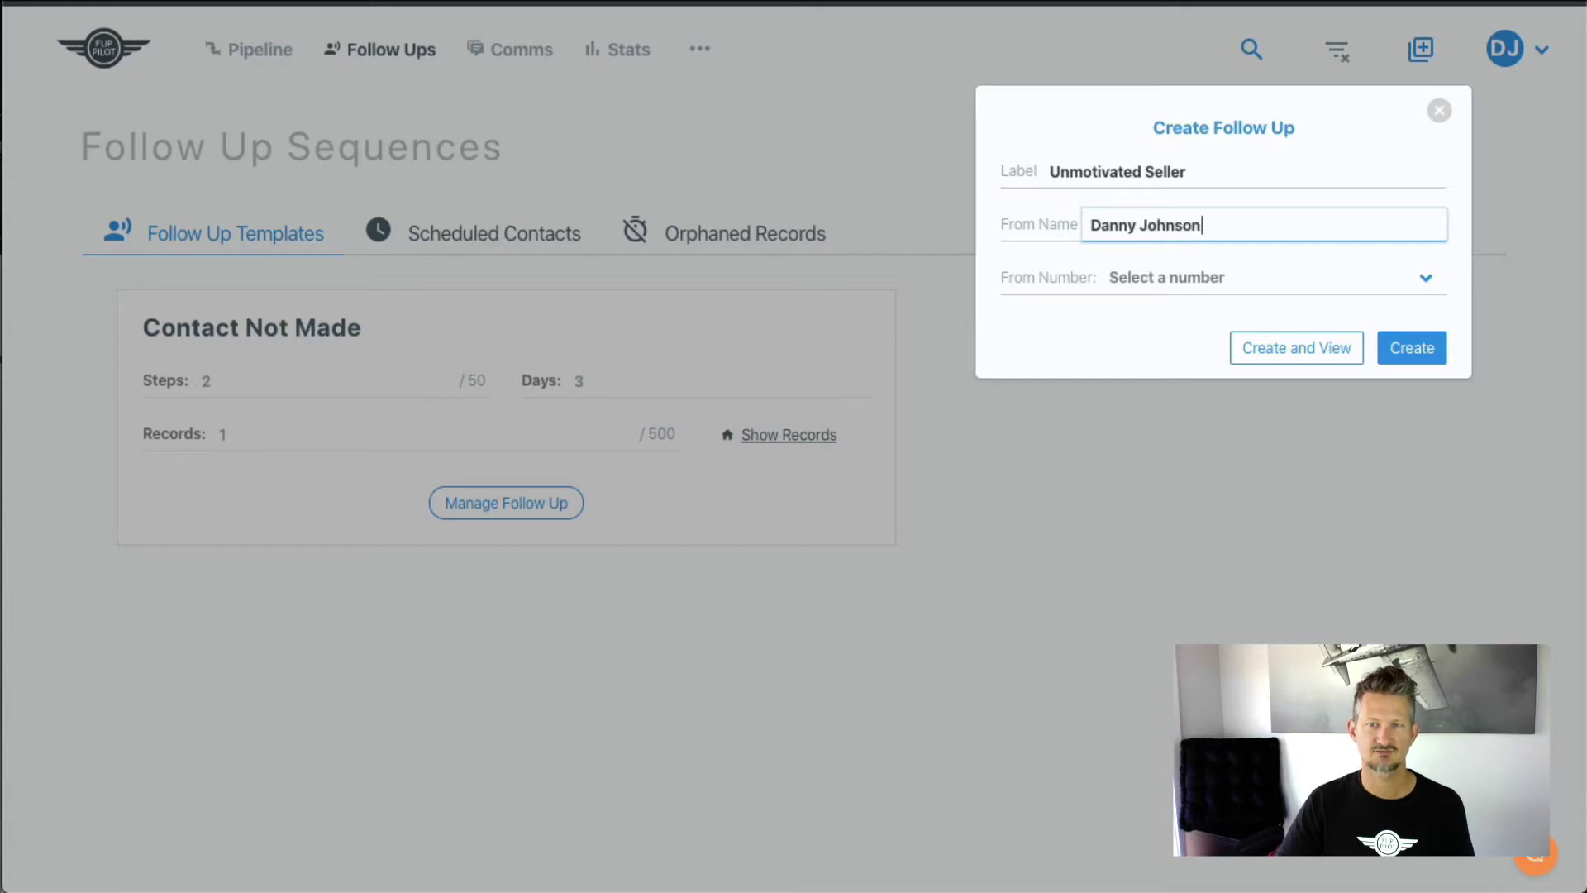
left_click(1302, 285)
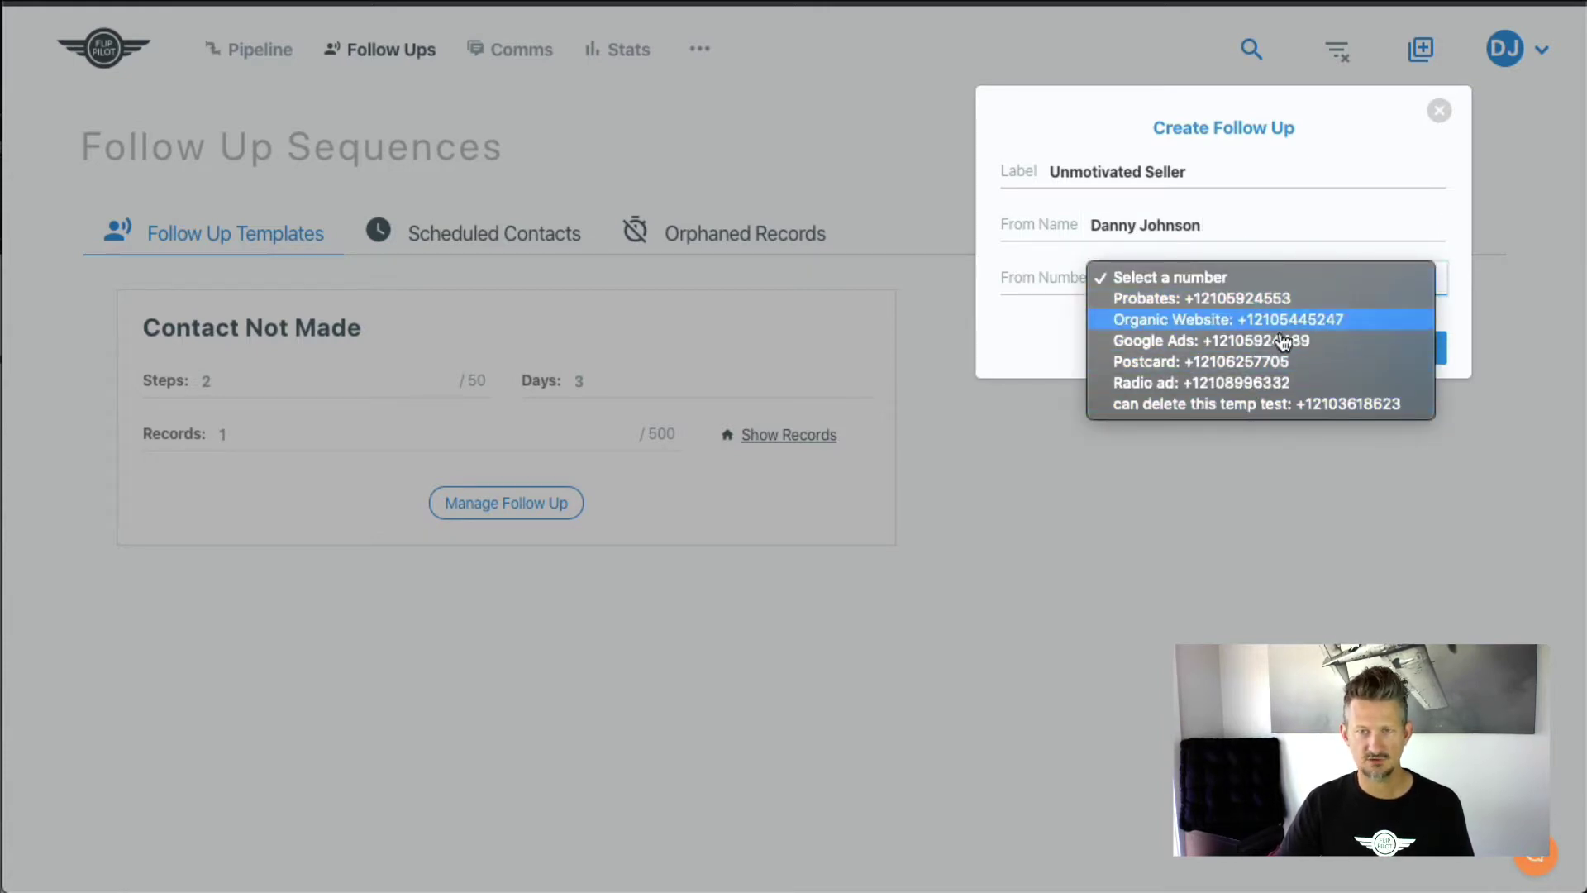
left_click(1209, 321)
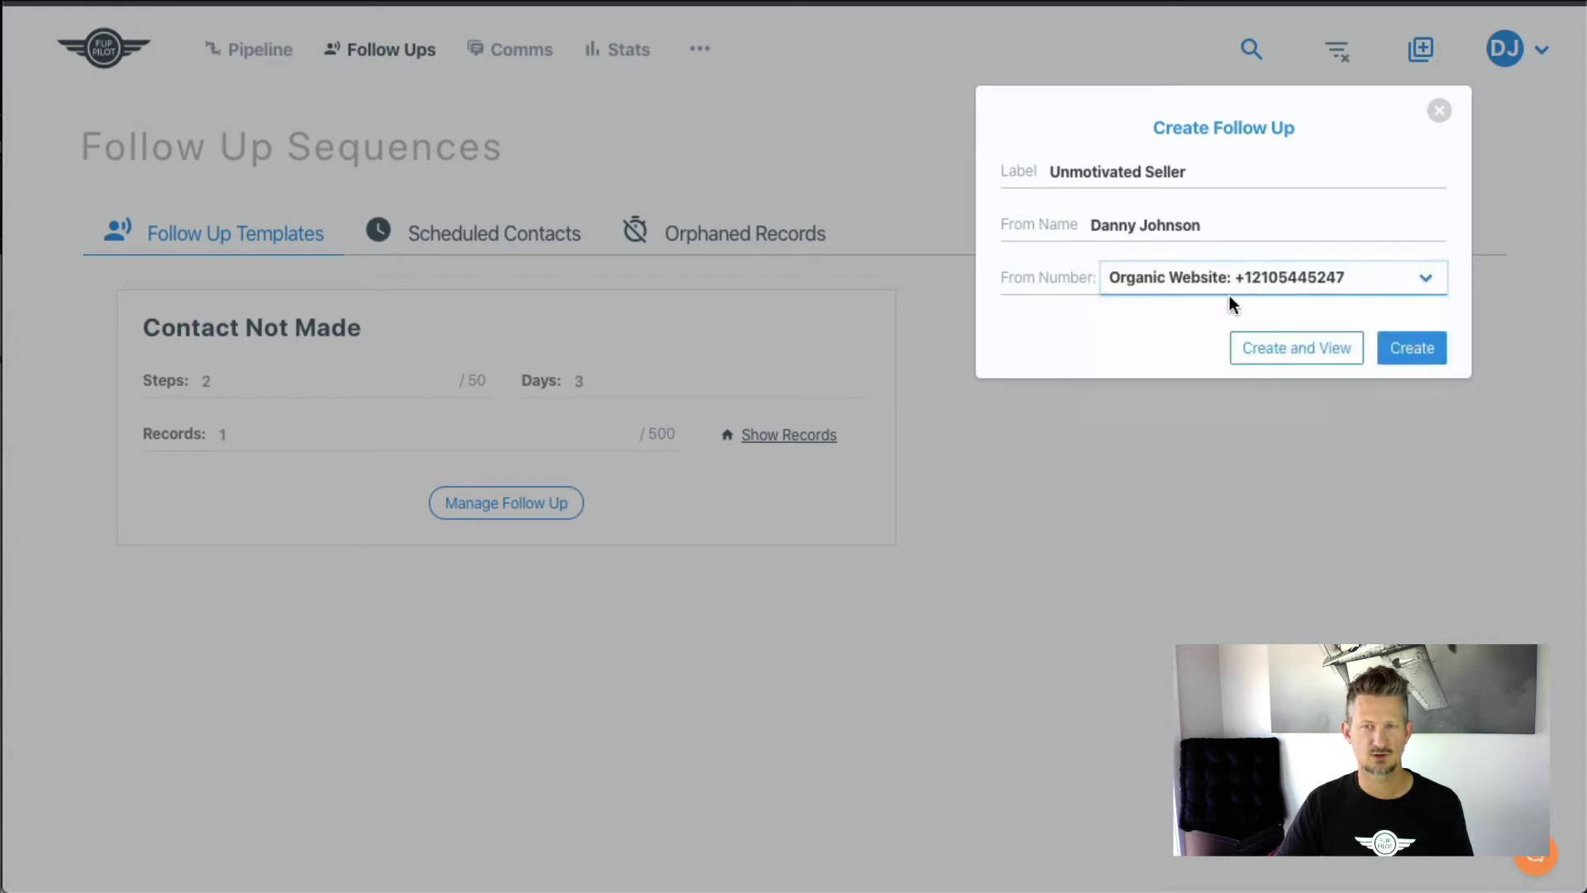
left_click(1417, 358)
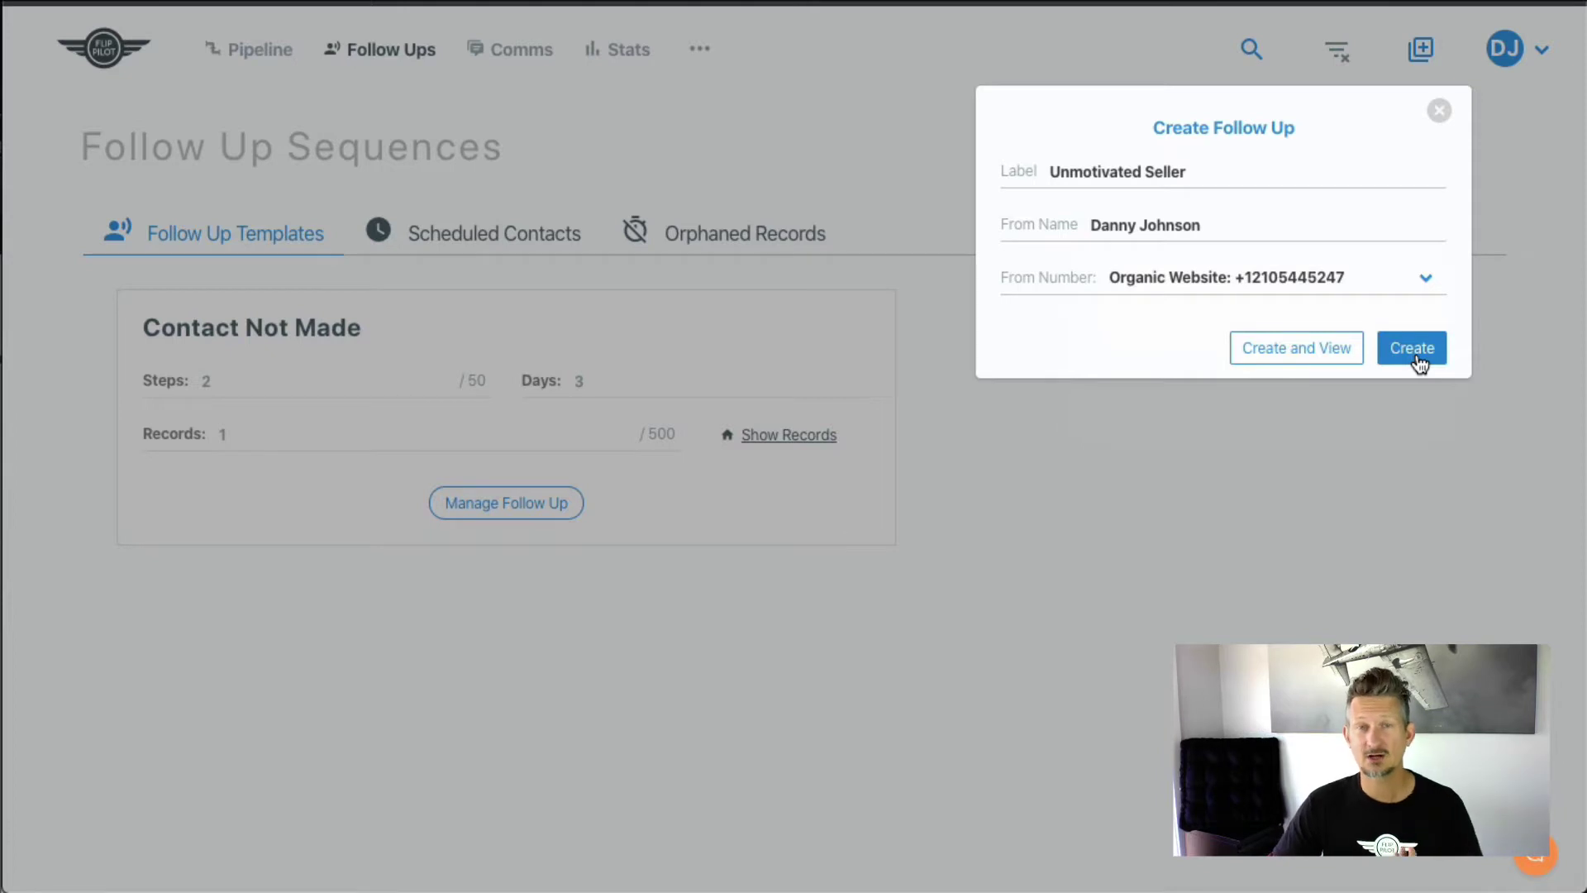
left_click(1418, 362)
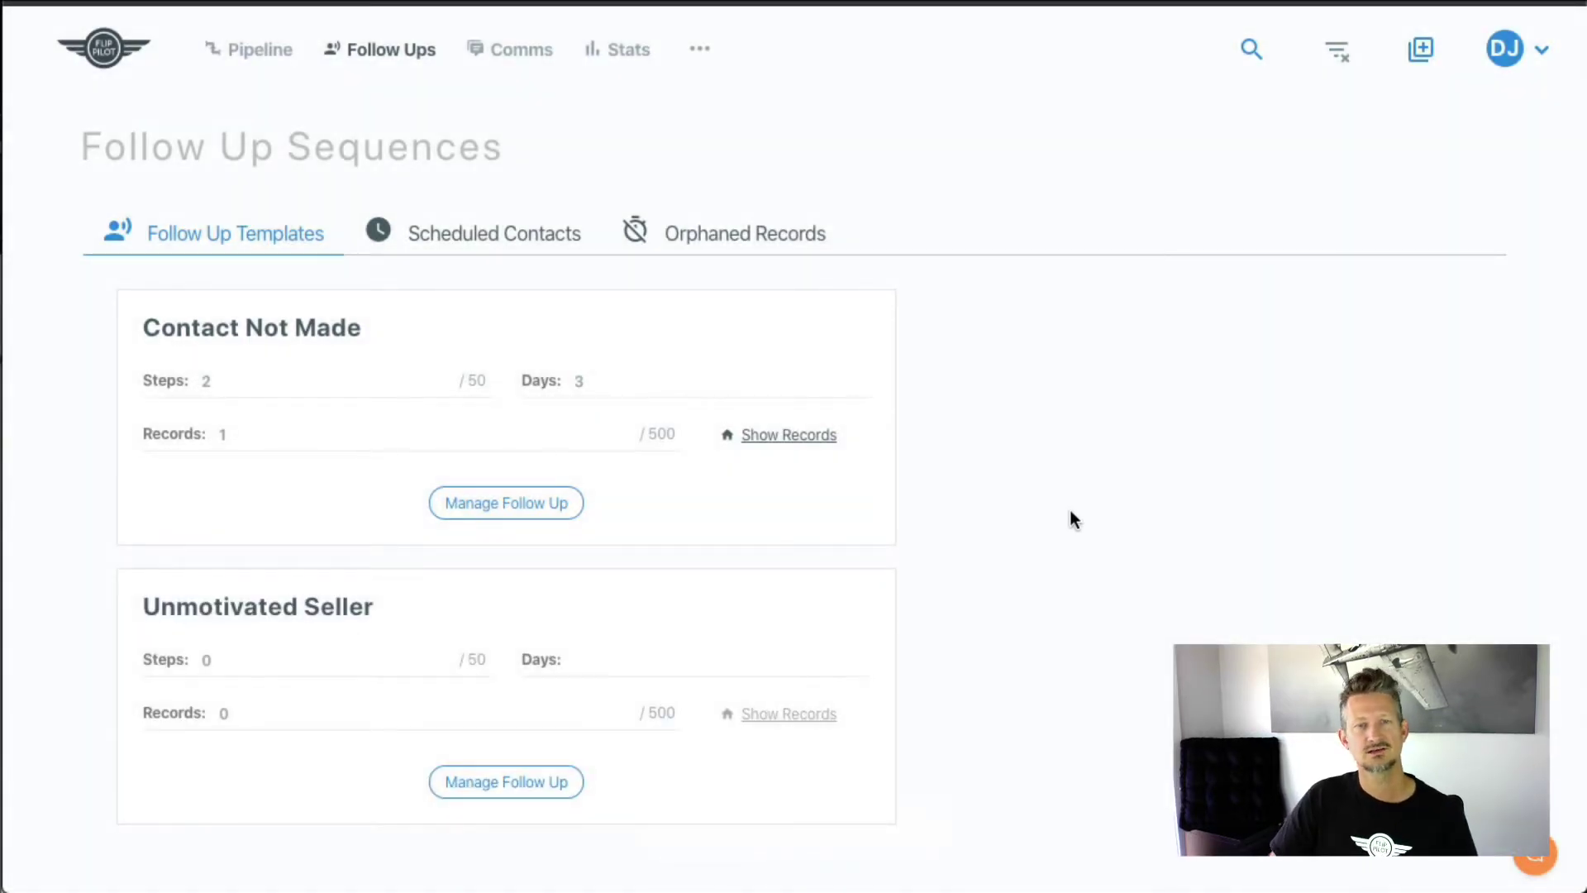
- Switch on Use Campaign Number for Unmotivated Seller and add a new draft step
scroll(1025, 508, "down", 1)
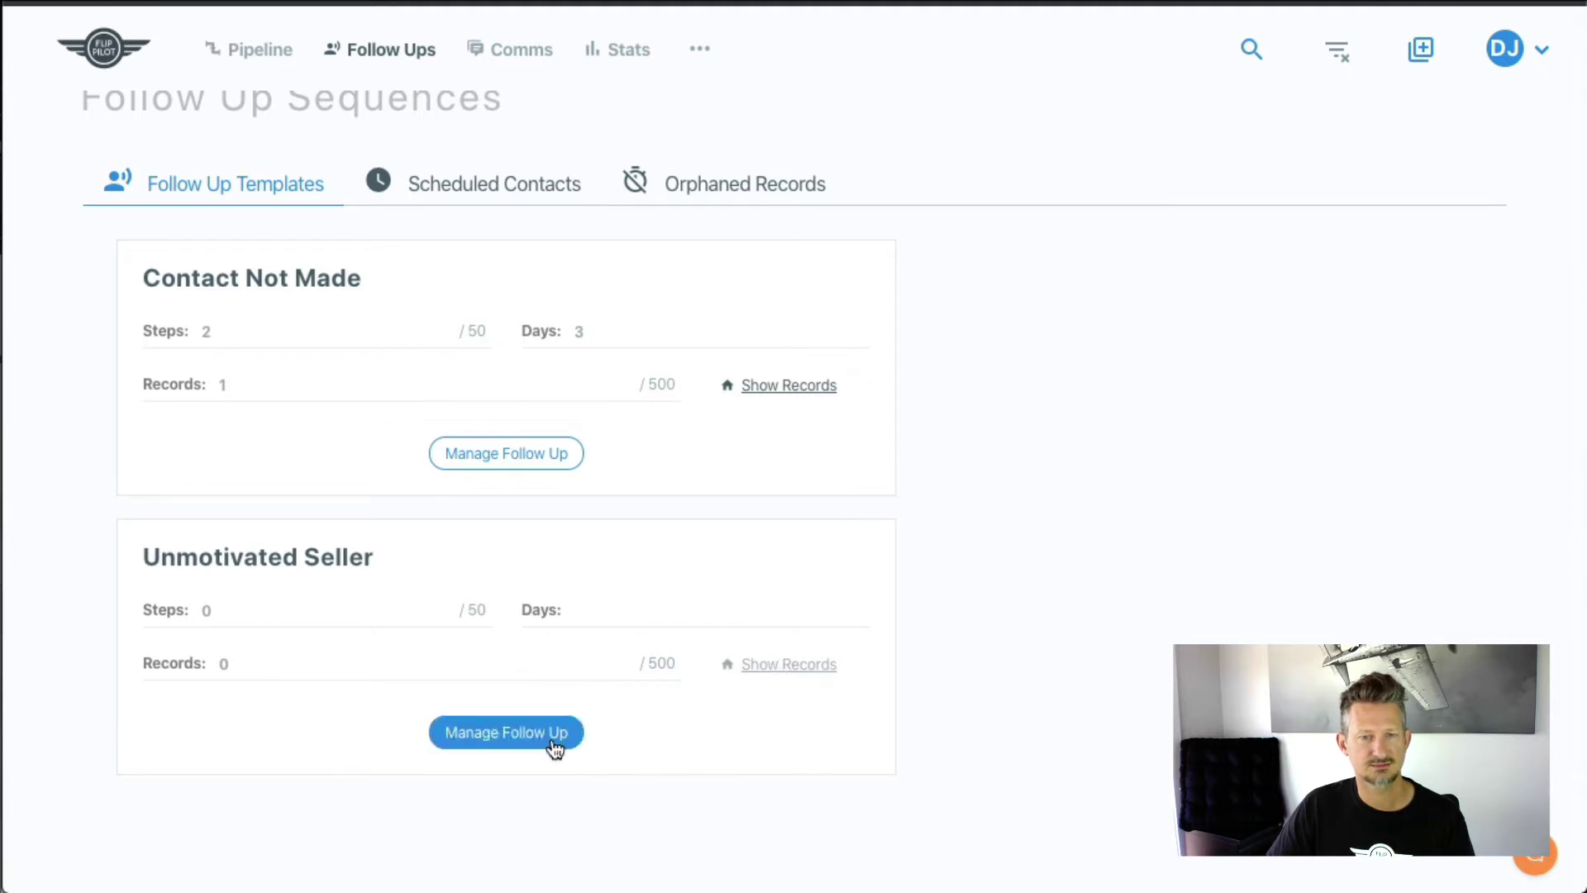
left_click(507, 732)
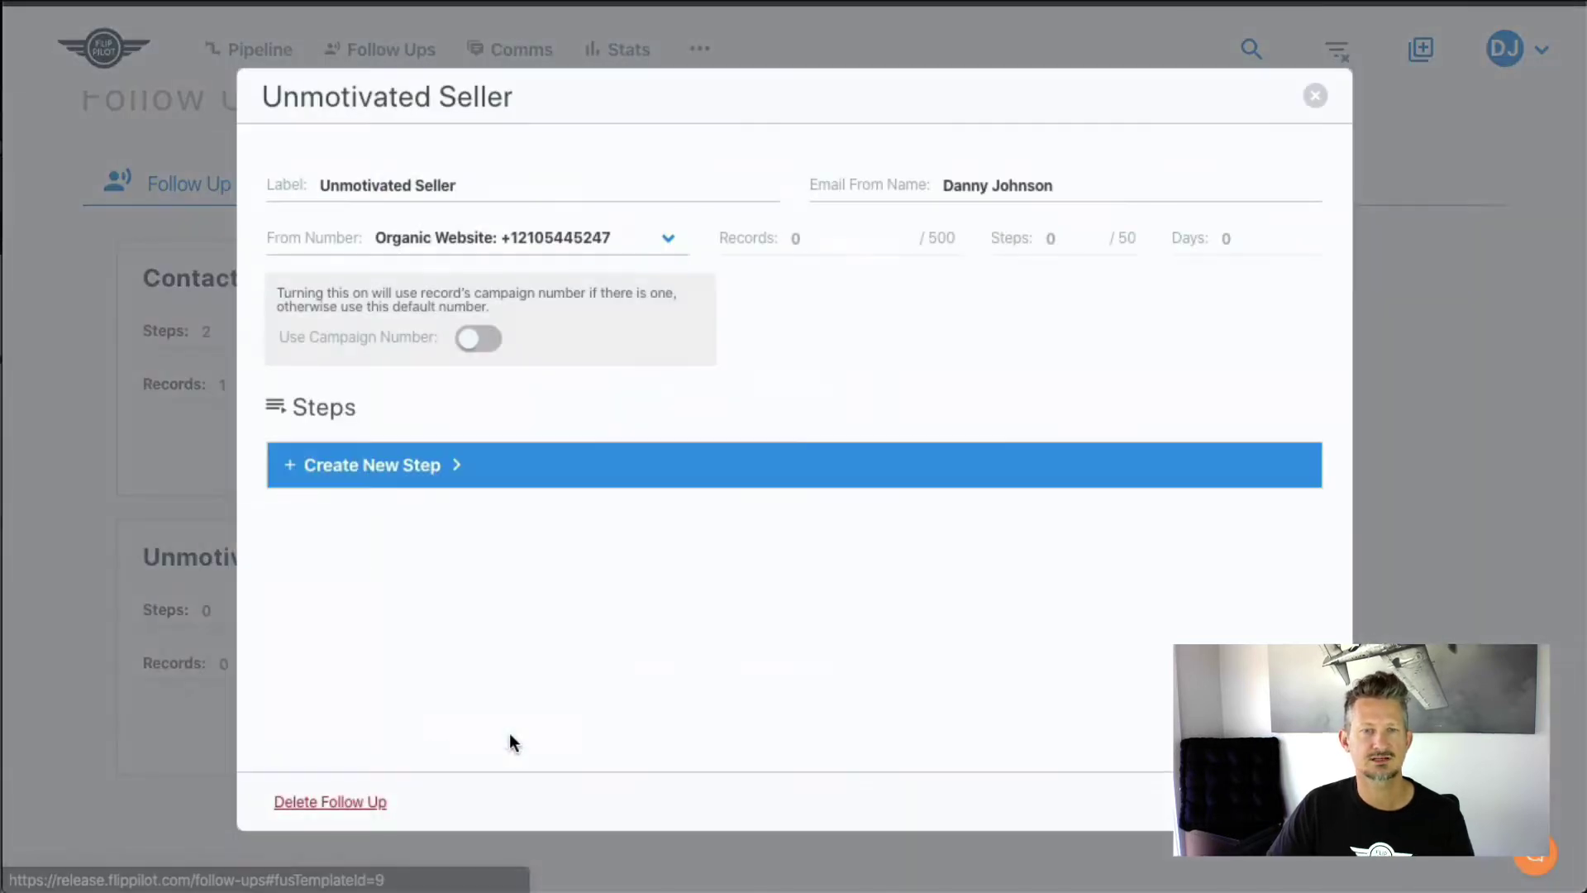
left_click(488, 355)
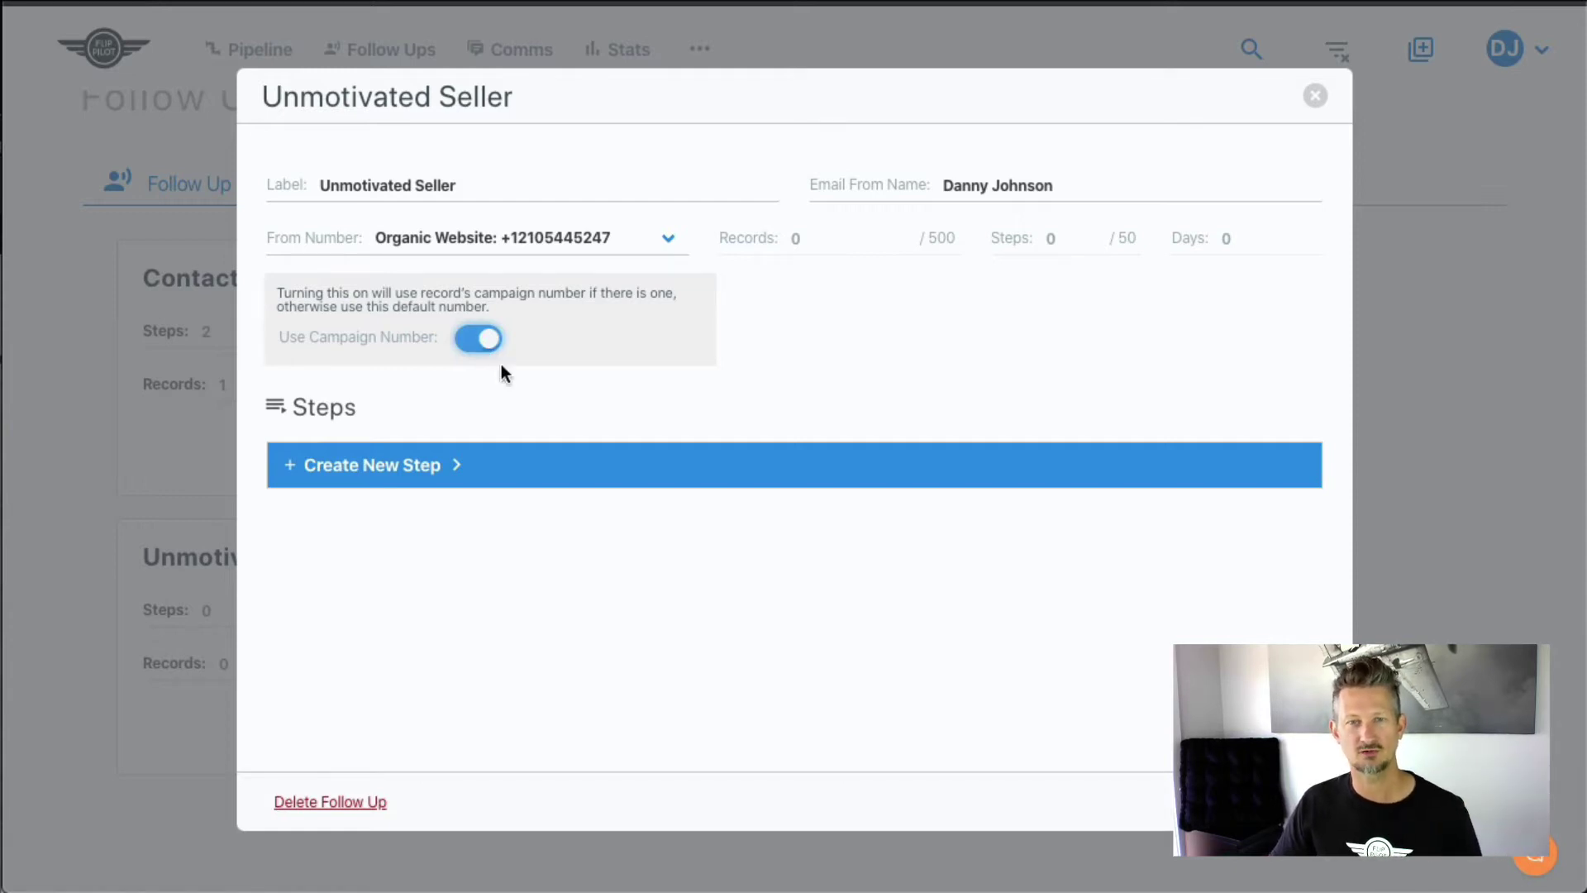
left_click(298, 482)
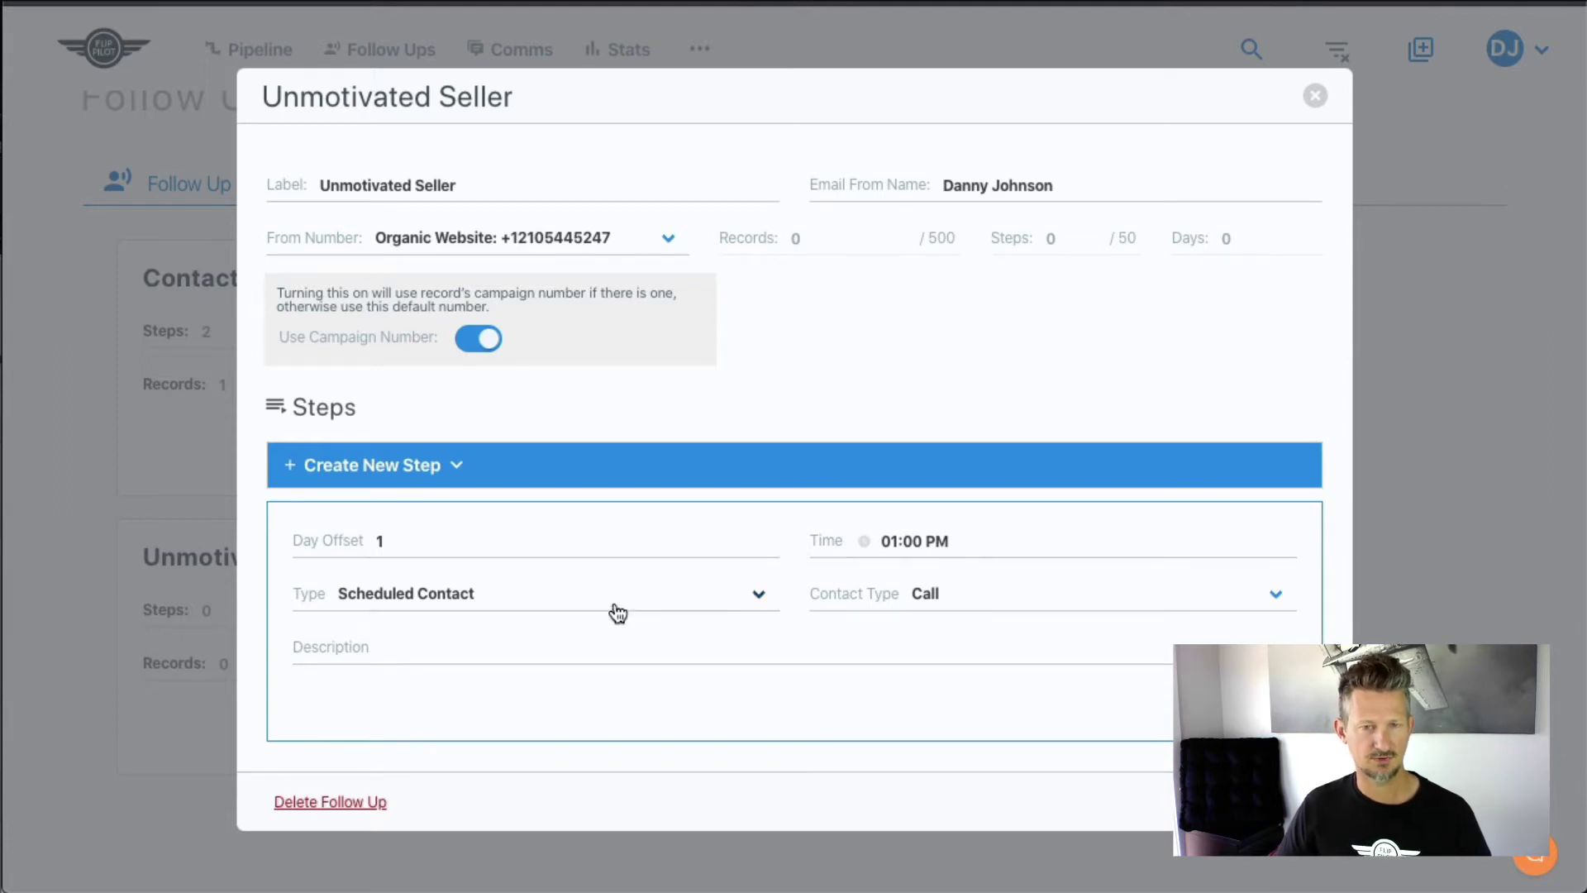
- Make the step a Text: first-name tag plus 'Great meeting with you. Sorry we couldn't help at this time.'
left_click(728, 602)
left_click(584, 554)
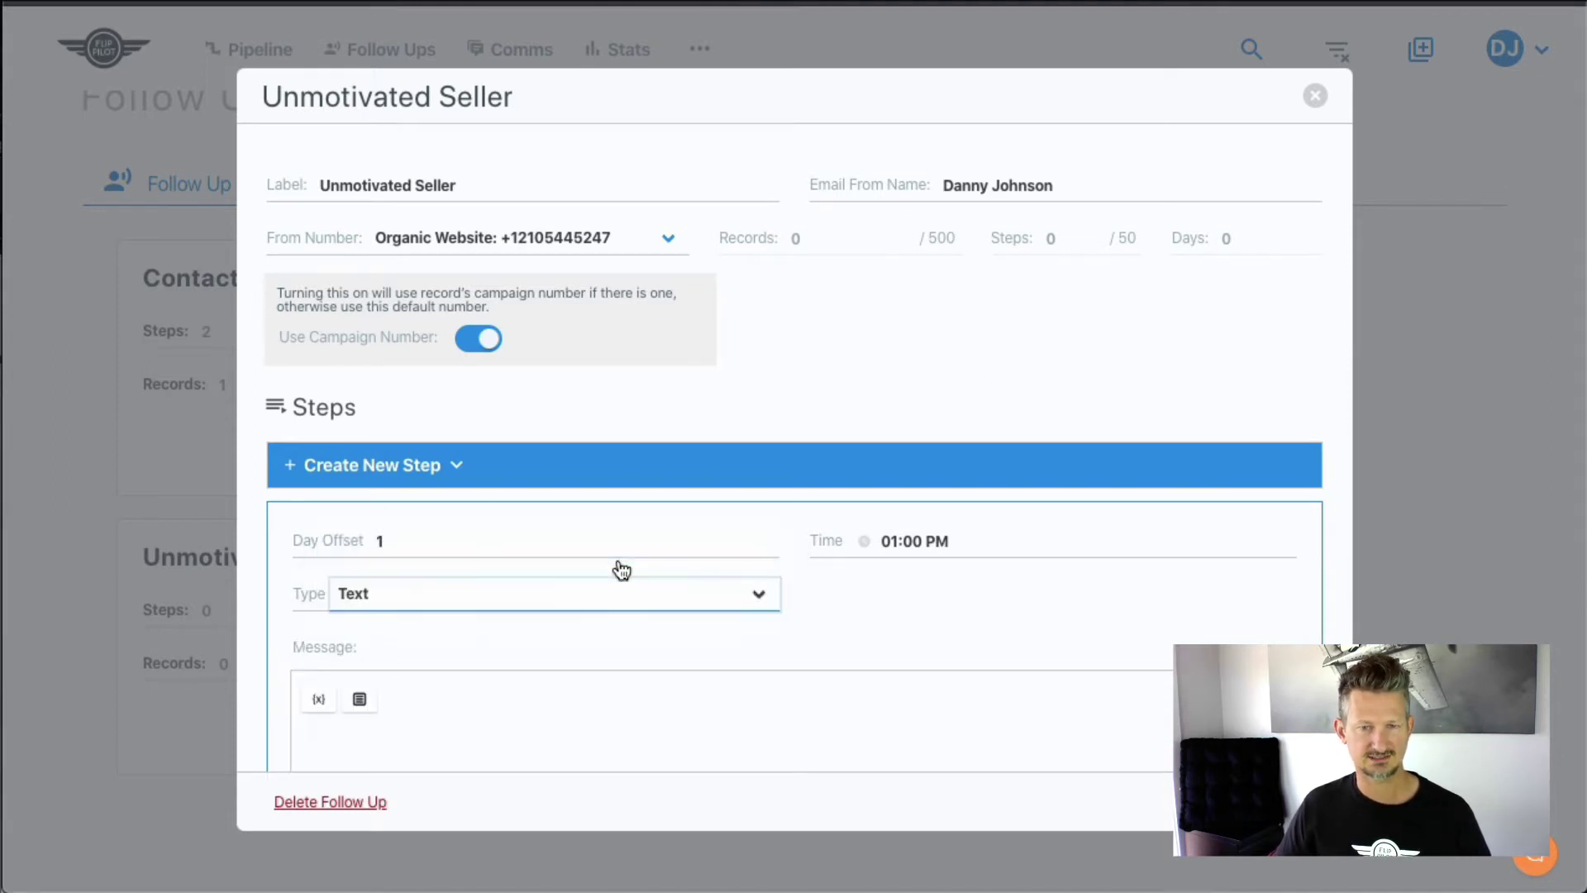
left_click(664, 721)
scroll(674, 716, "down", 2)
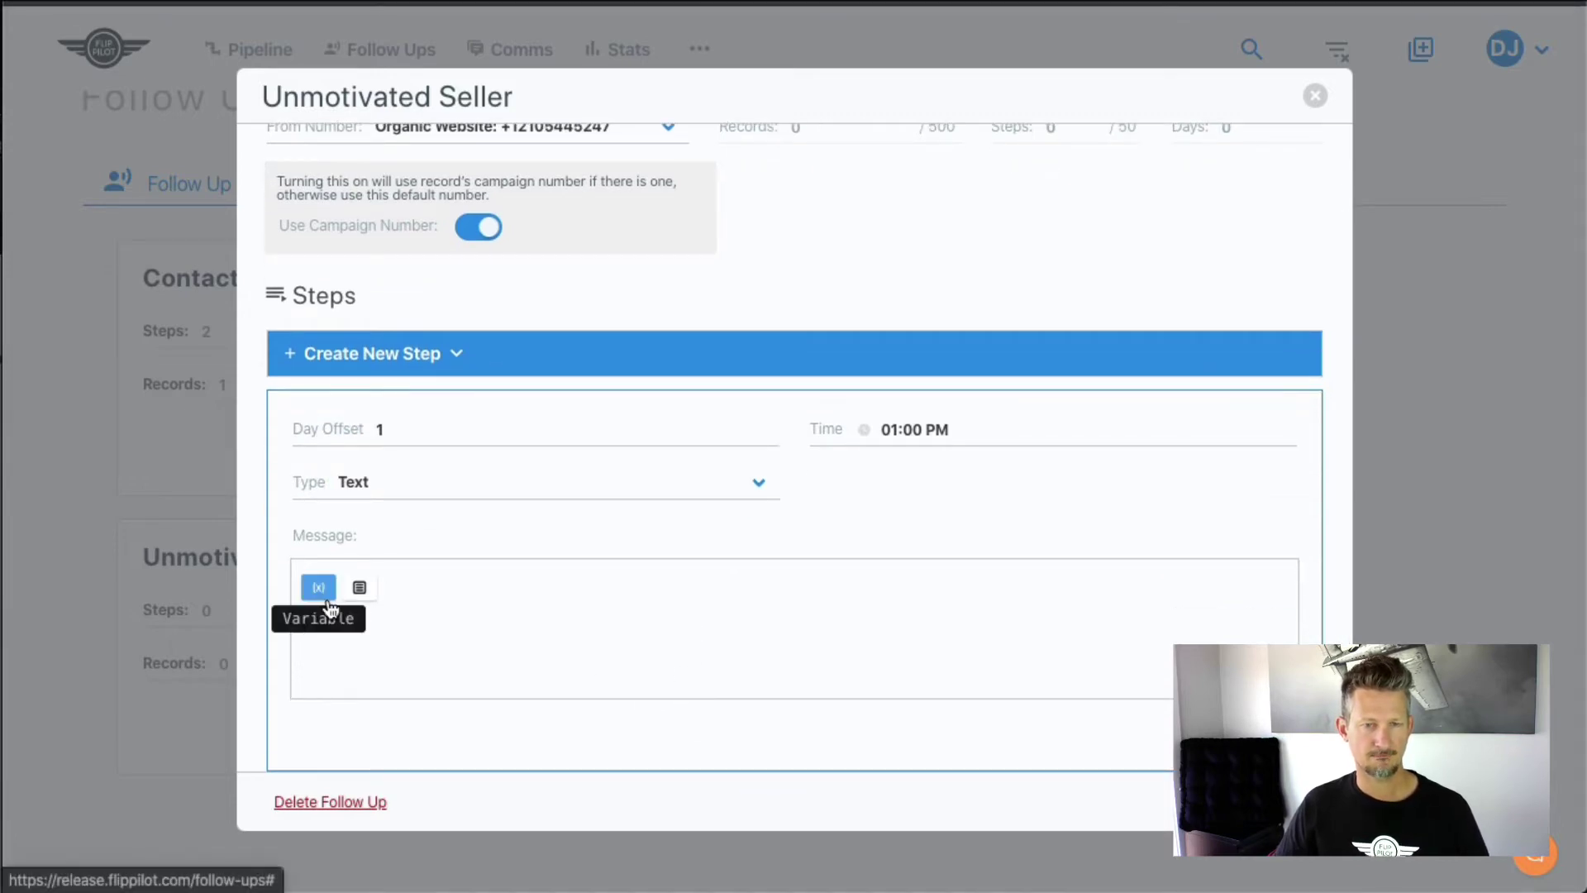
left_click(319, 589)
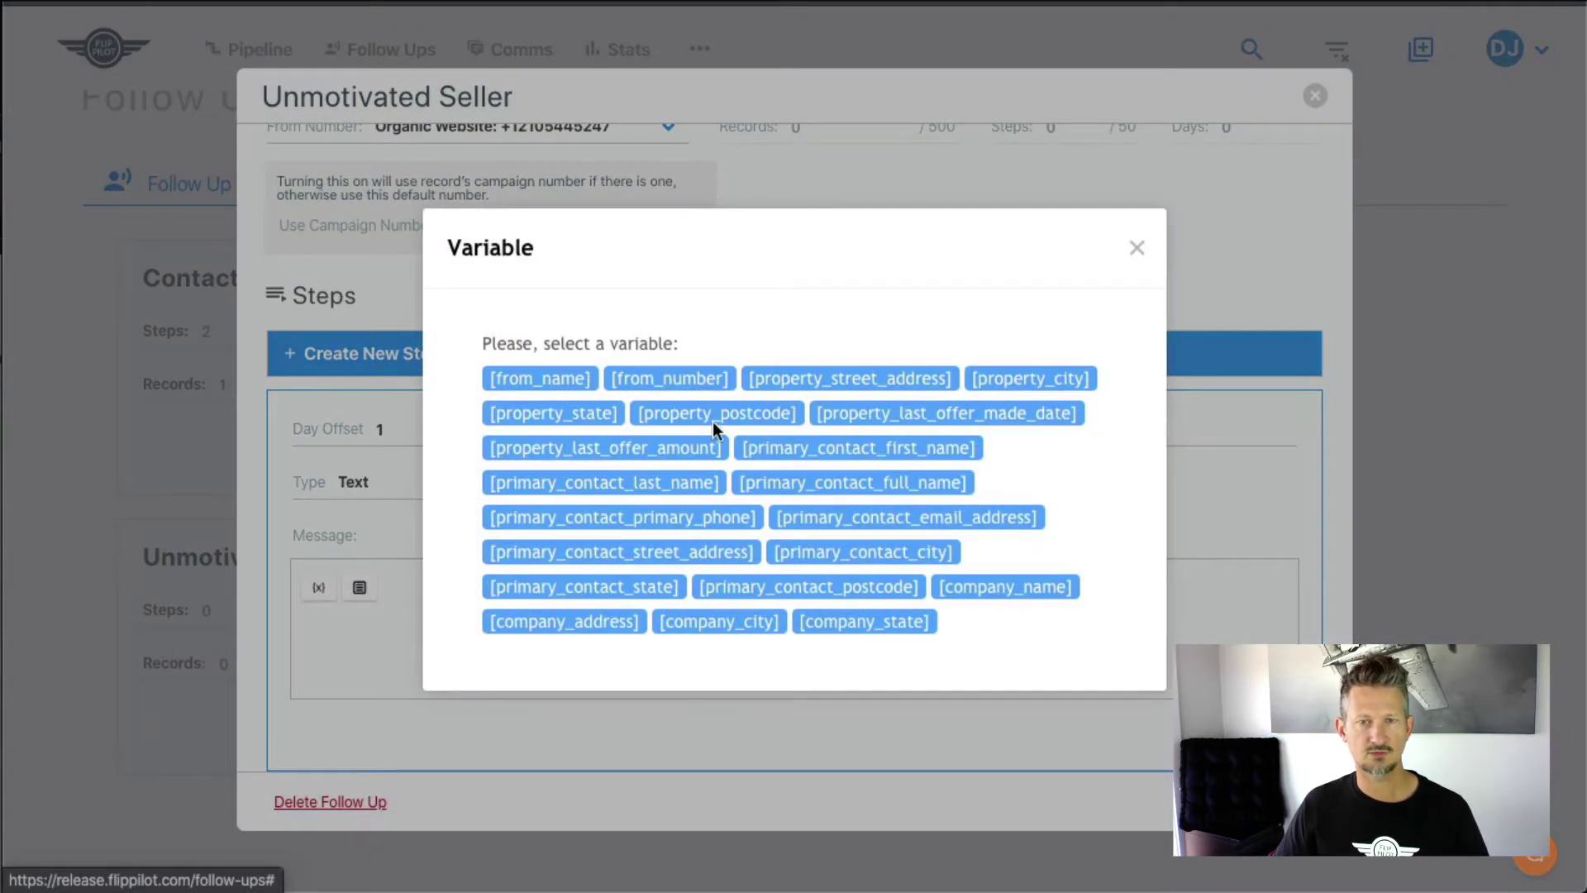
left_click(795, 451)
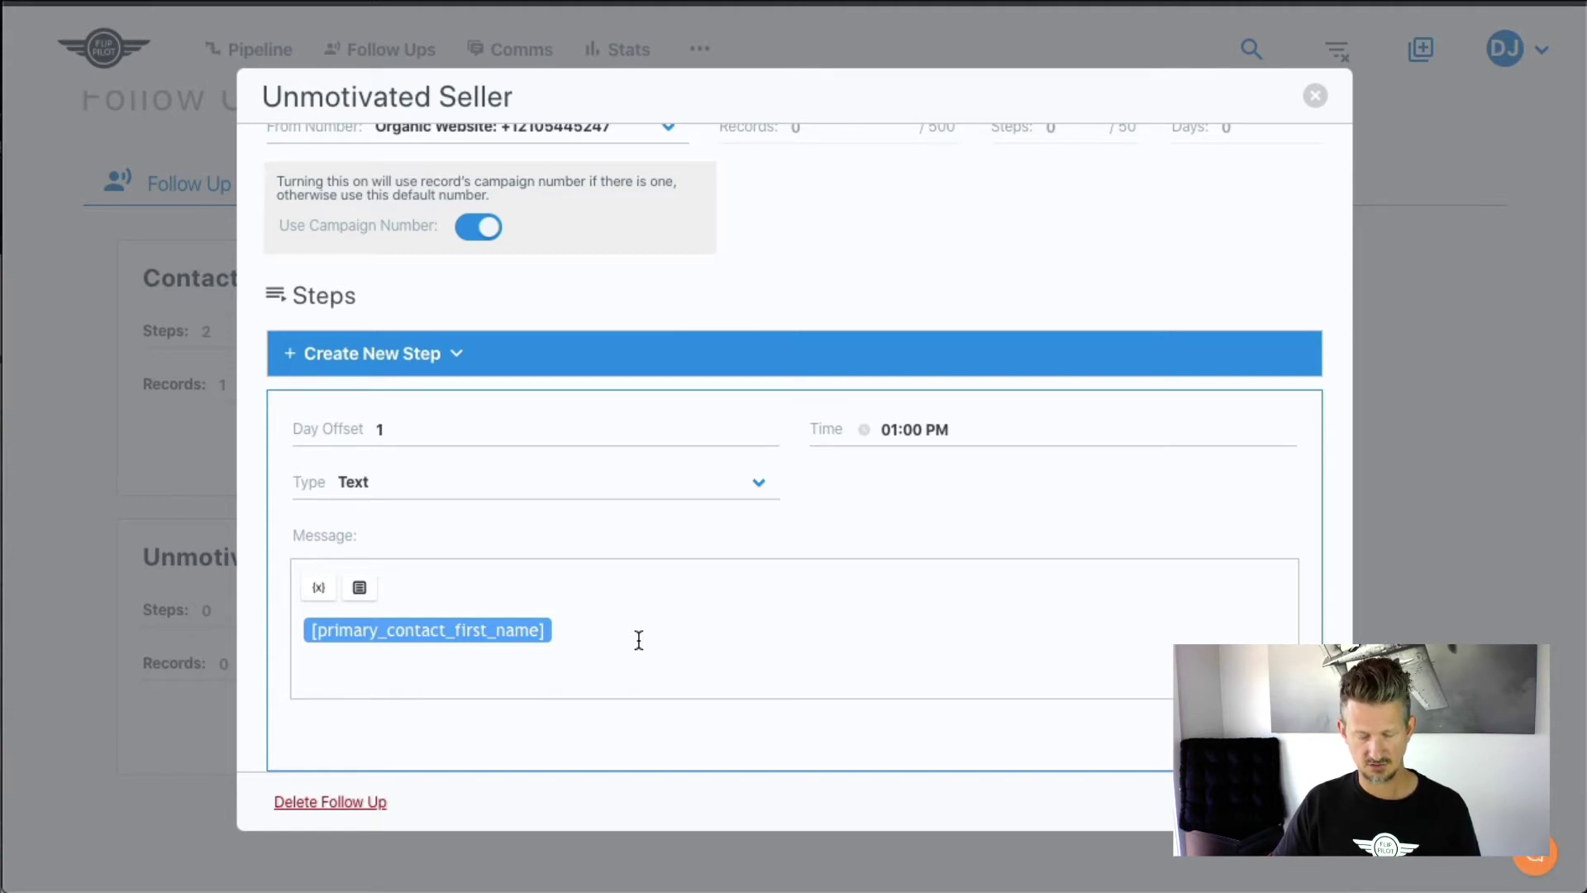
type("Grea")
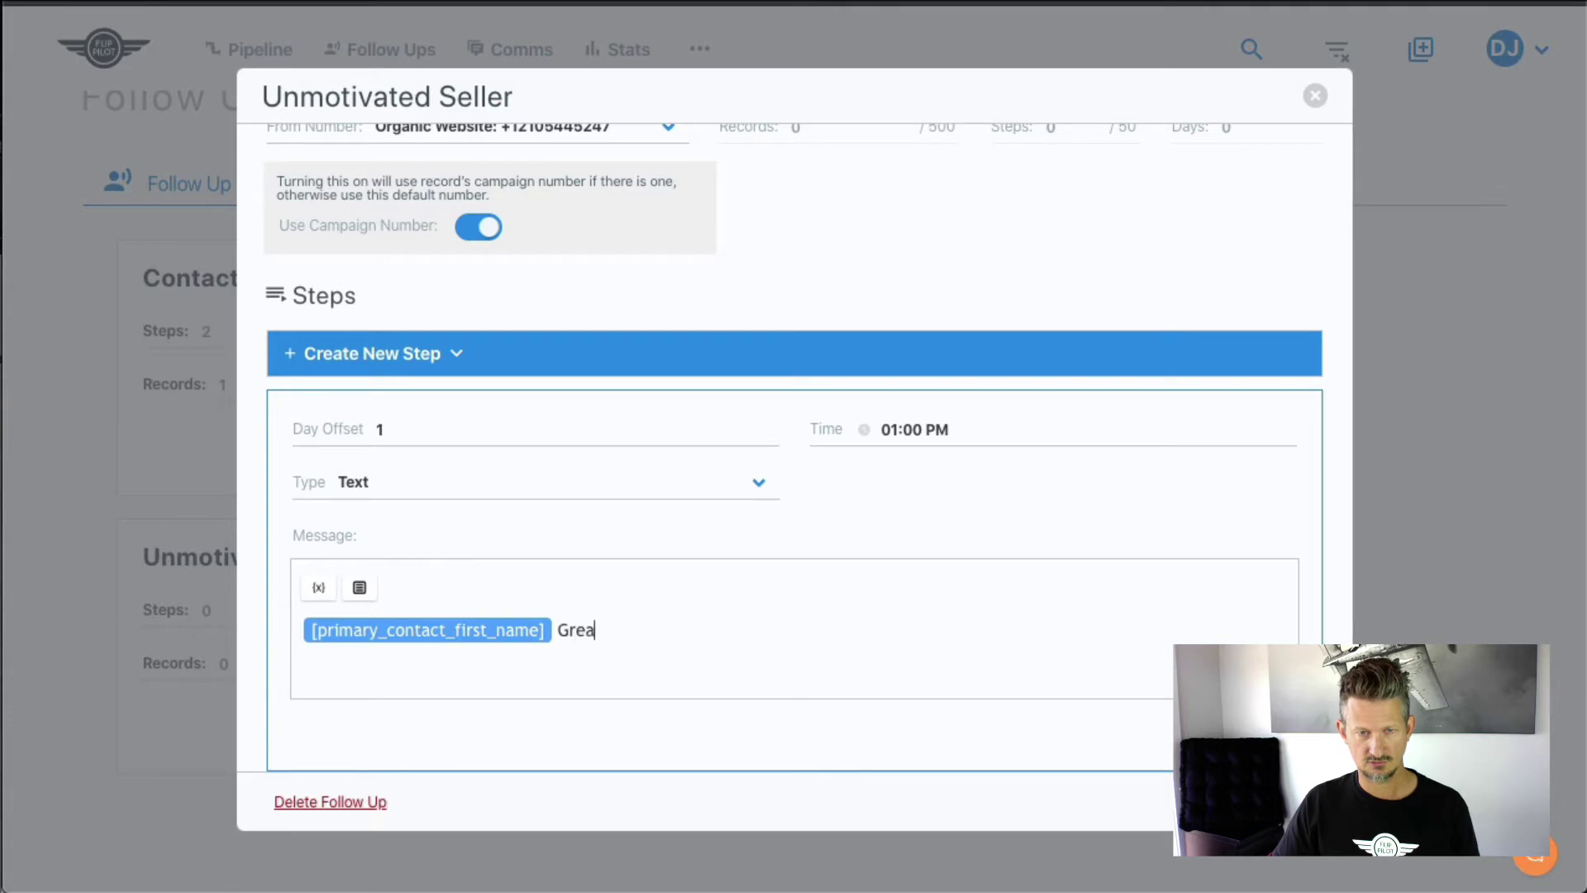
type("t")
key("Left")
key("Left")
key("Left")
key("Left")
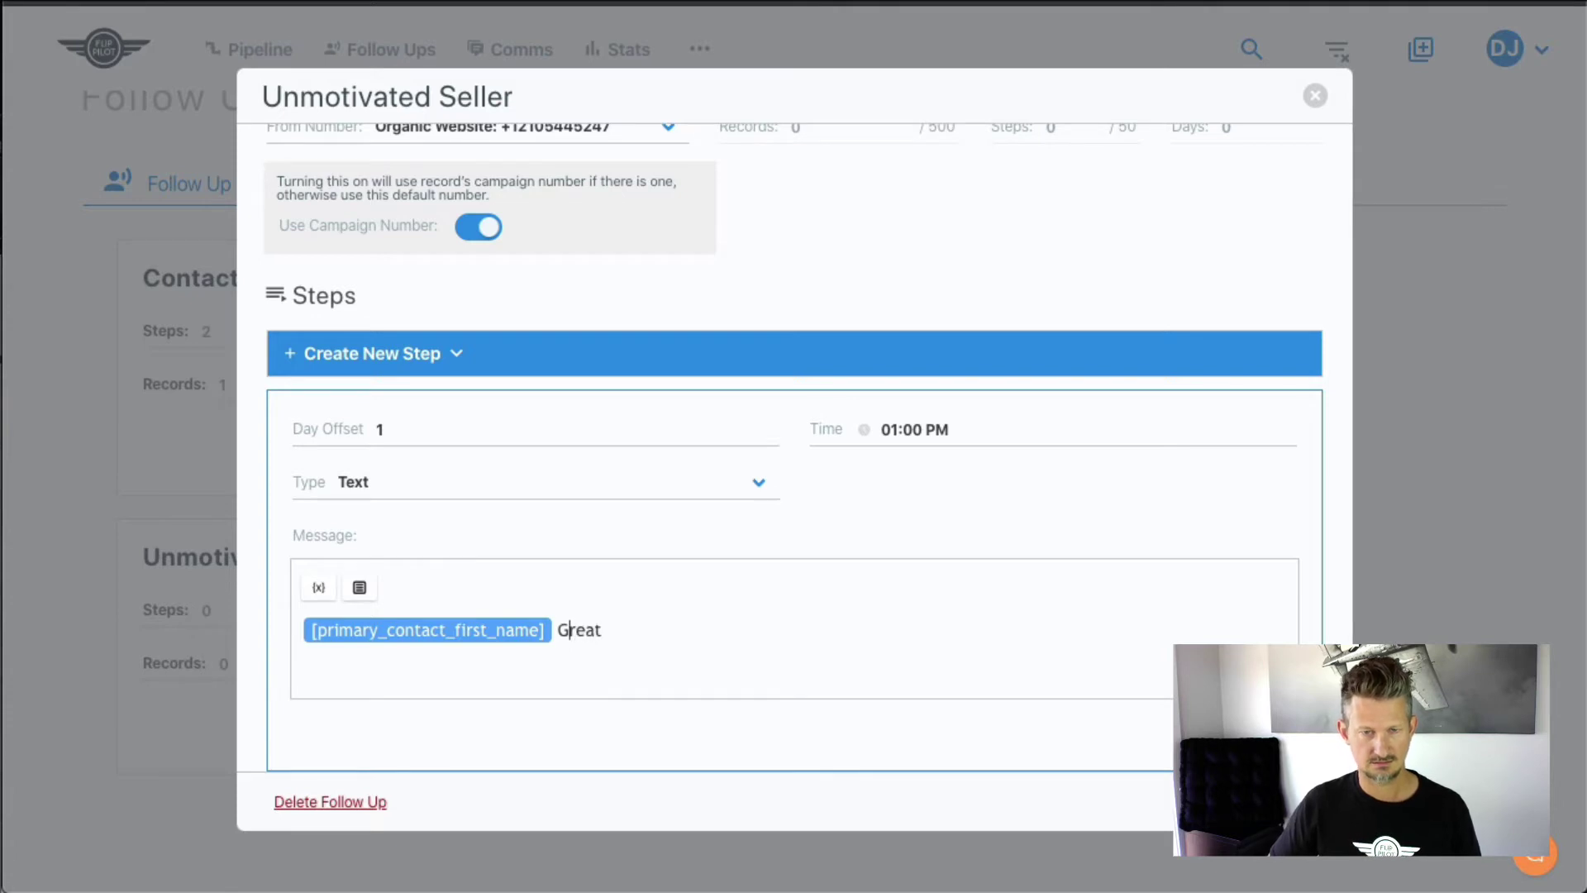
key("Left")
key("Left")
key("Left")
key("Right")
key("Right")
key("Right")
key("Right")
key("Right")
key("Right")
key("Right")
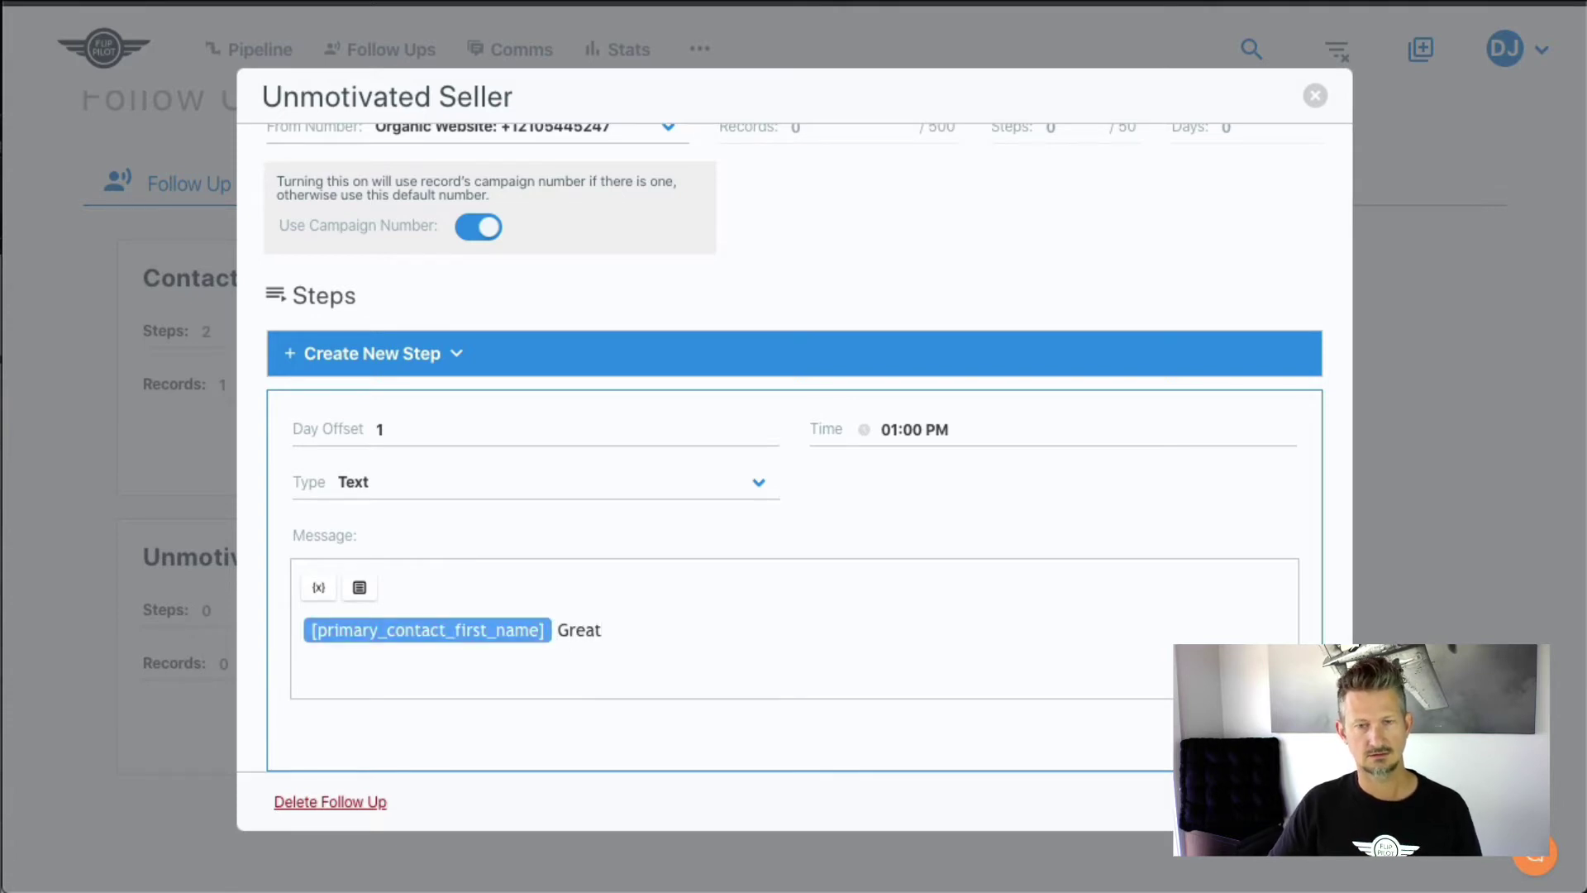
type("meetin")
key("BackSpace")
key("BackSpace")
key("BackSpace")
key("BackSpace")
key("BackSpace")
key("BackSpace")
type("me")
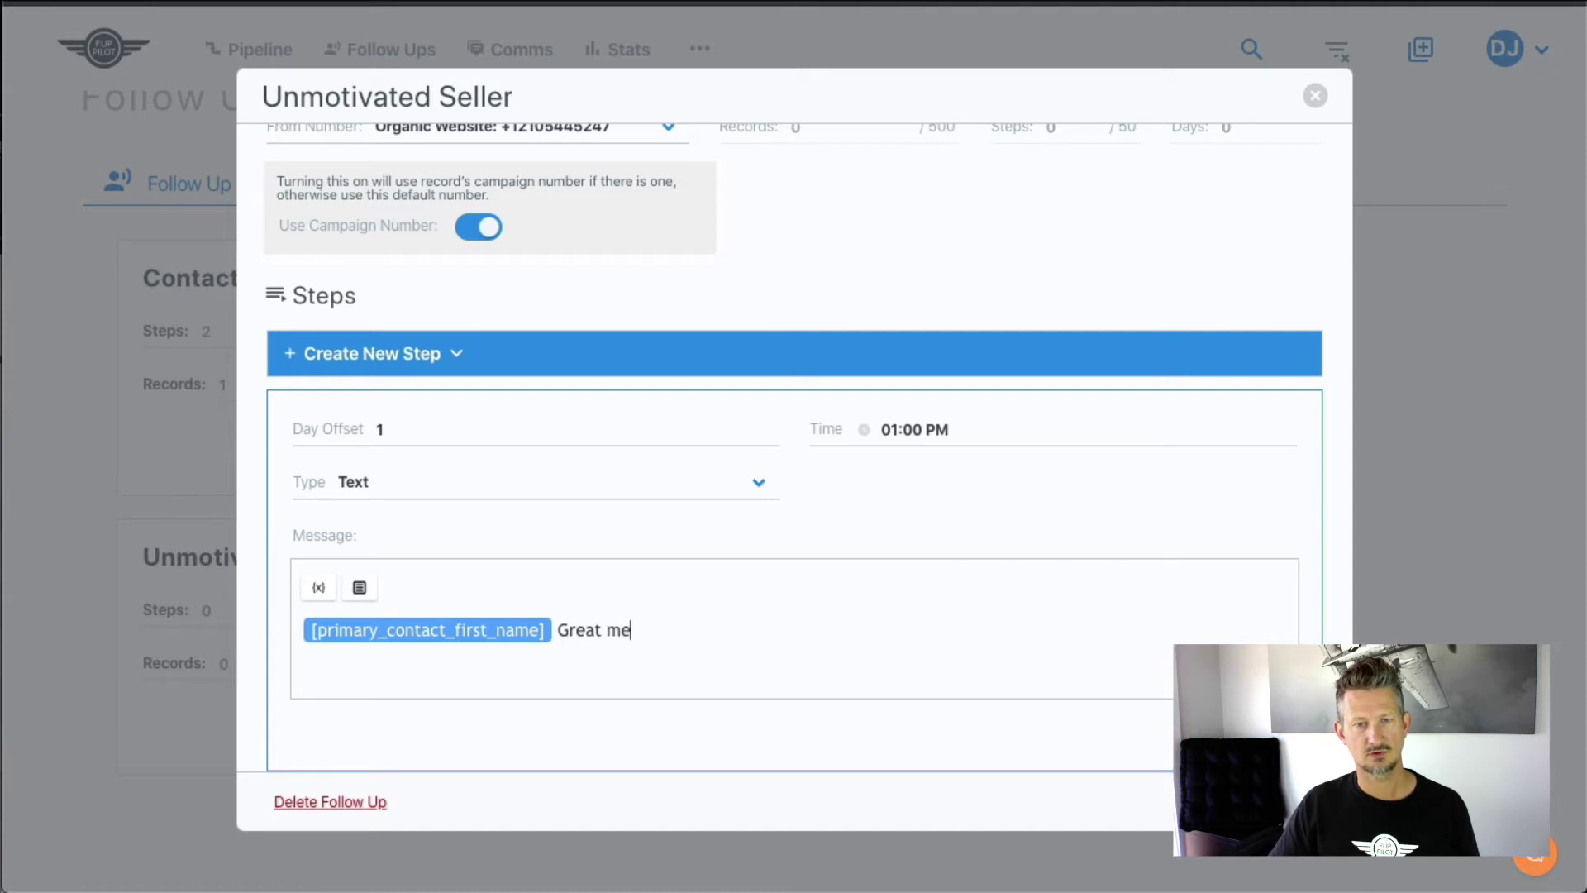
type("eting with you.")
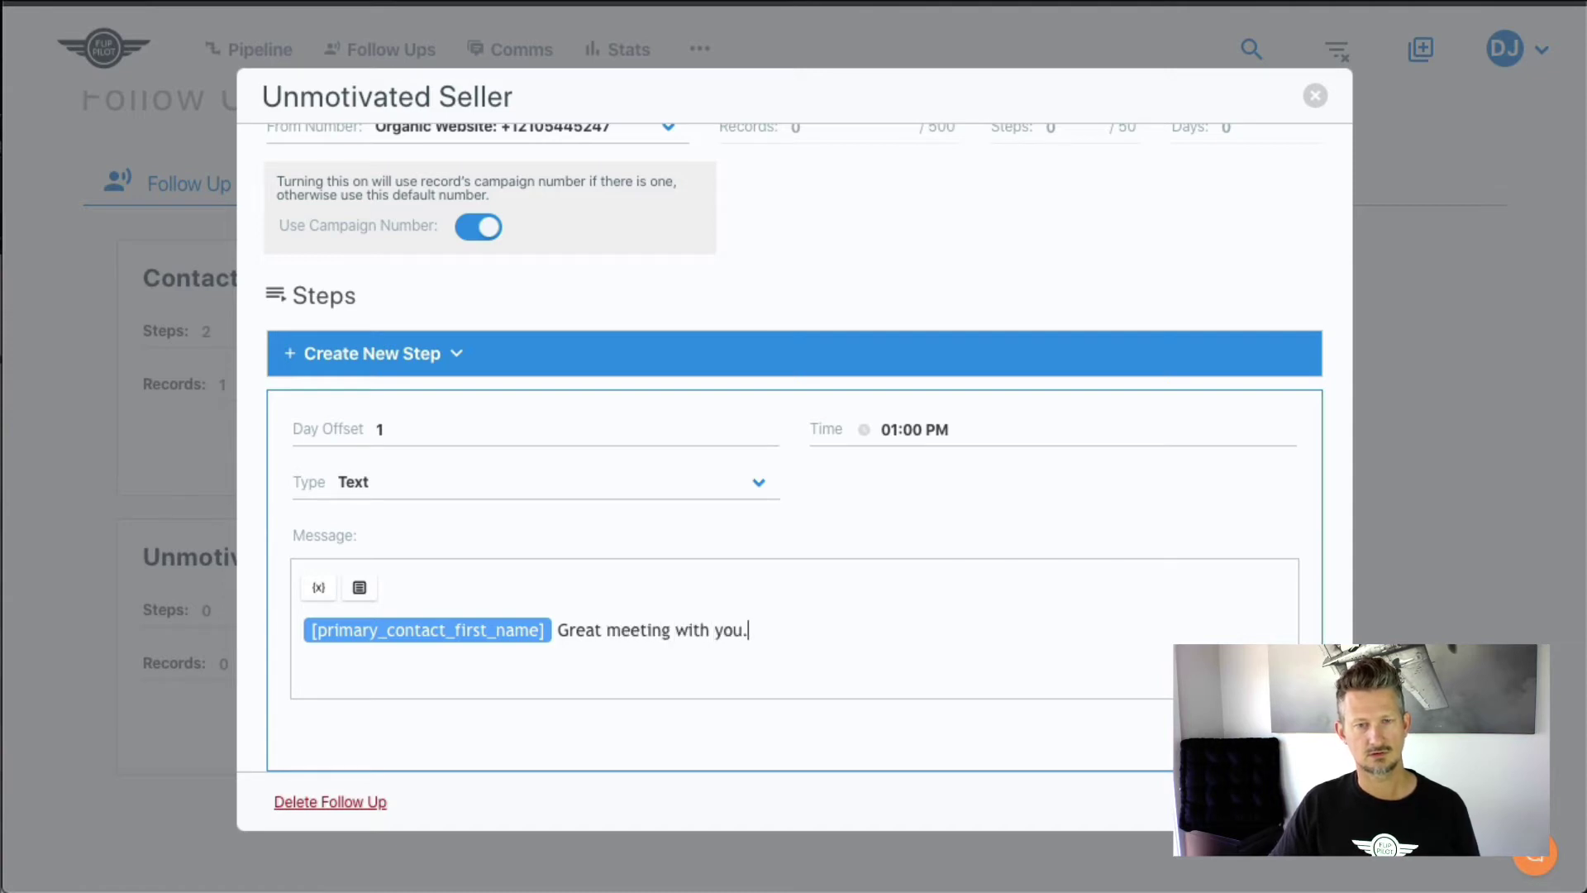
type("  Sorry we couldn")
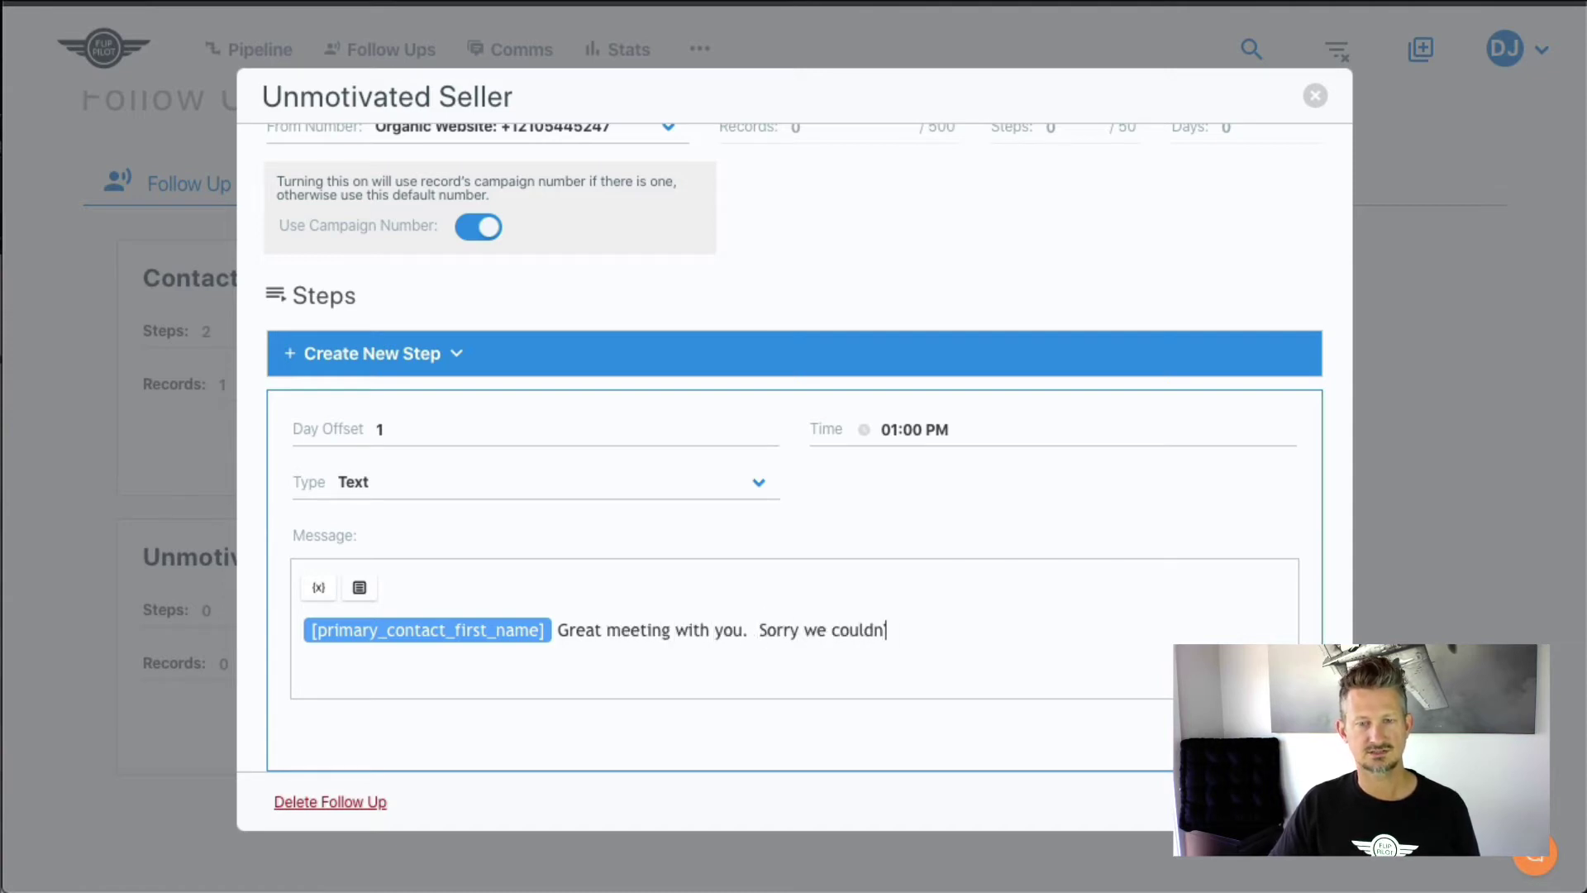
type("'t come")
key("BackSpace")
key("BackSpace")
key("BackSpace")
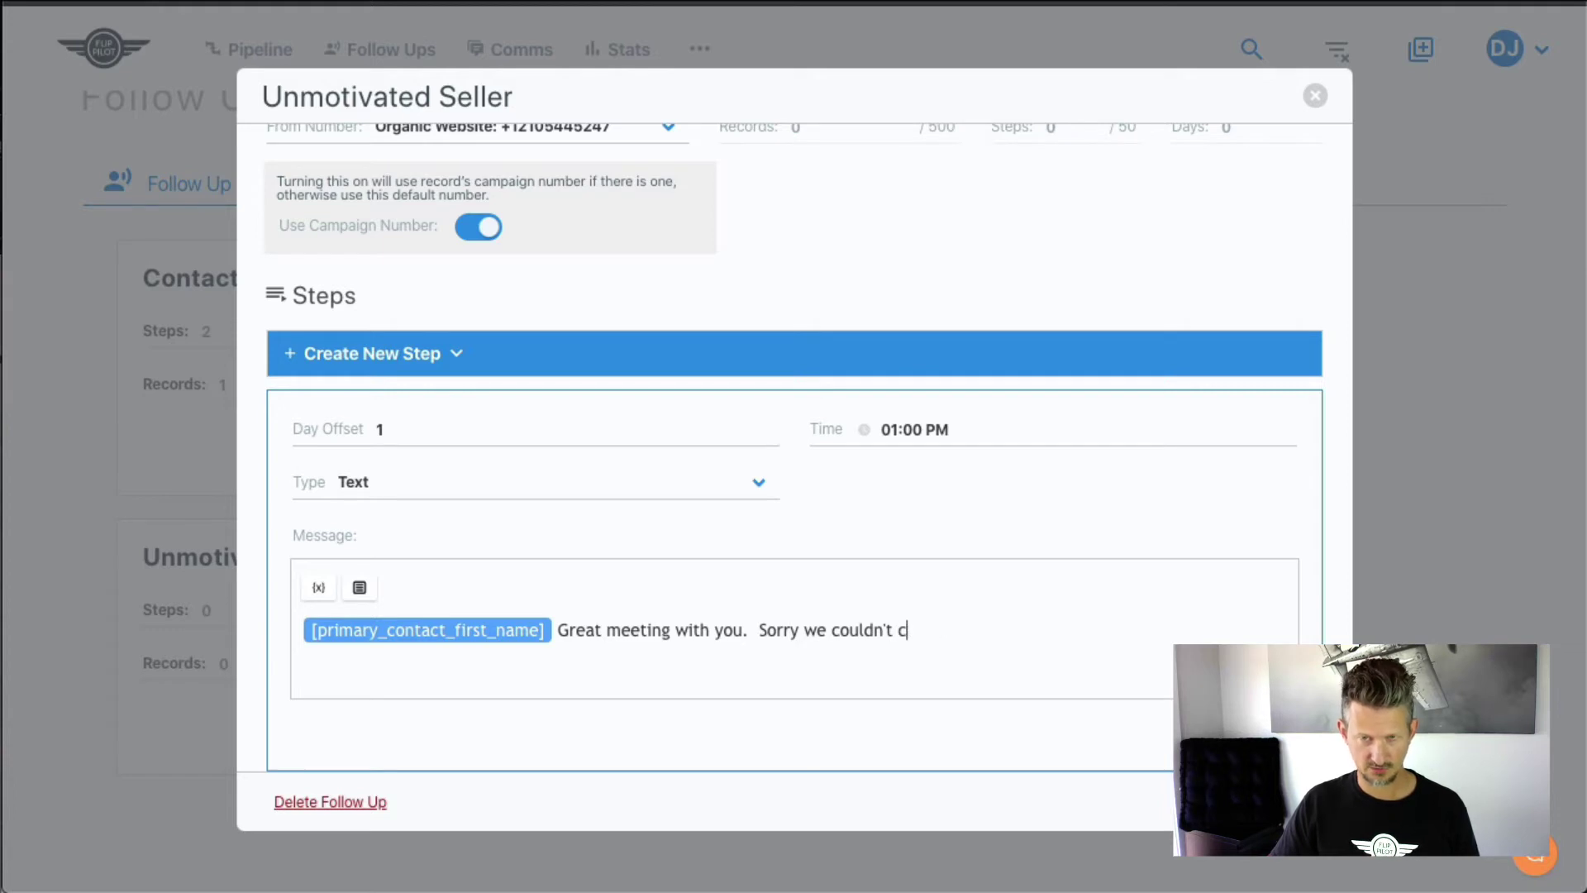
key("BackSpace")
type("help at this time")
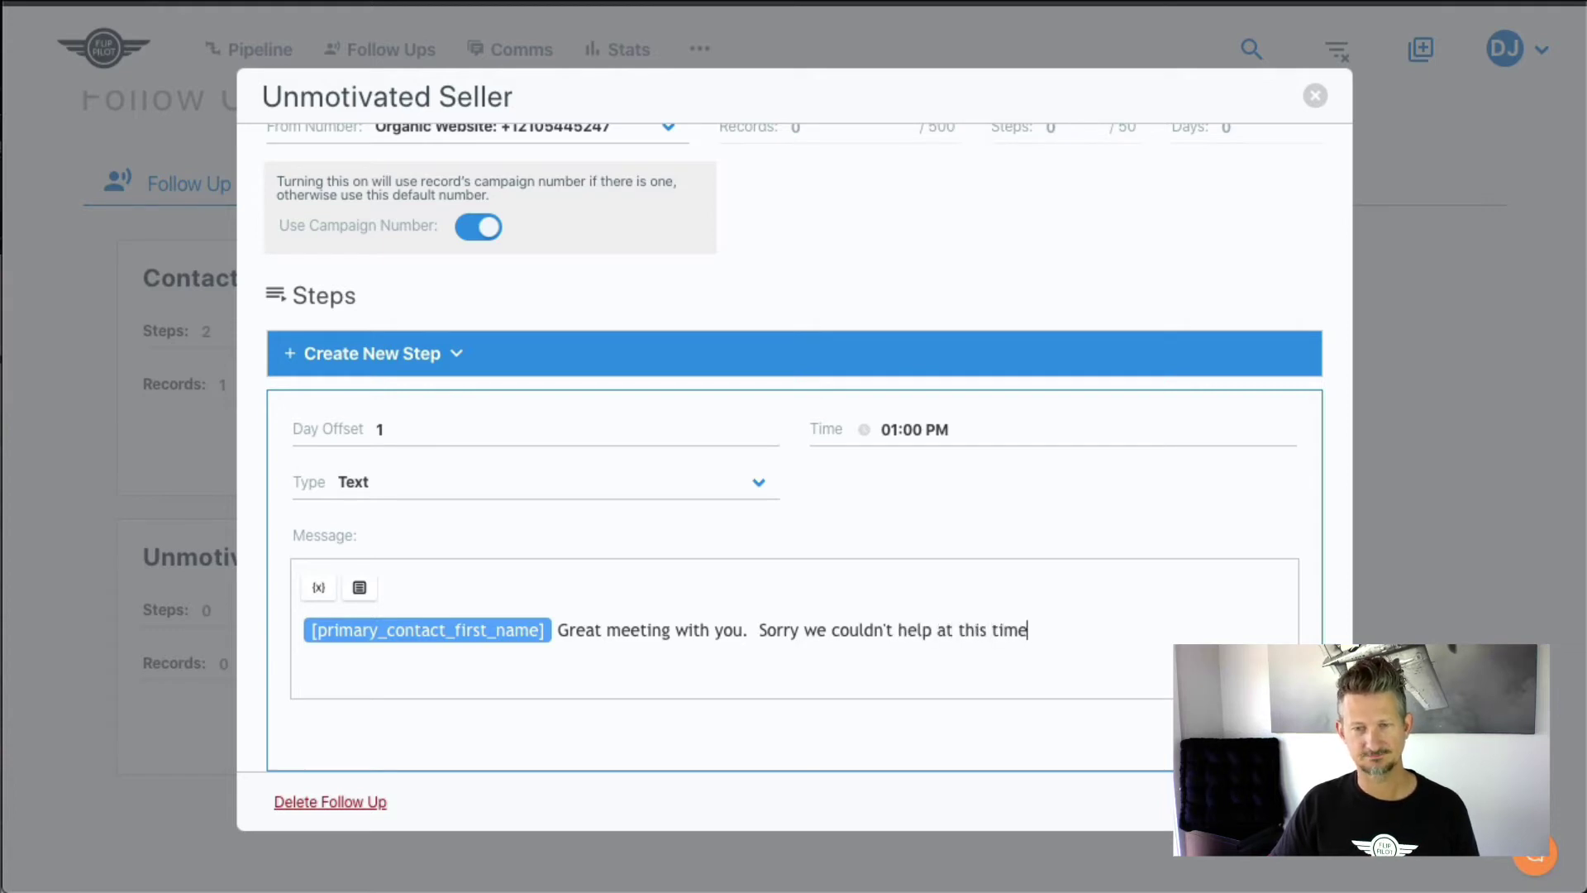
type(".")
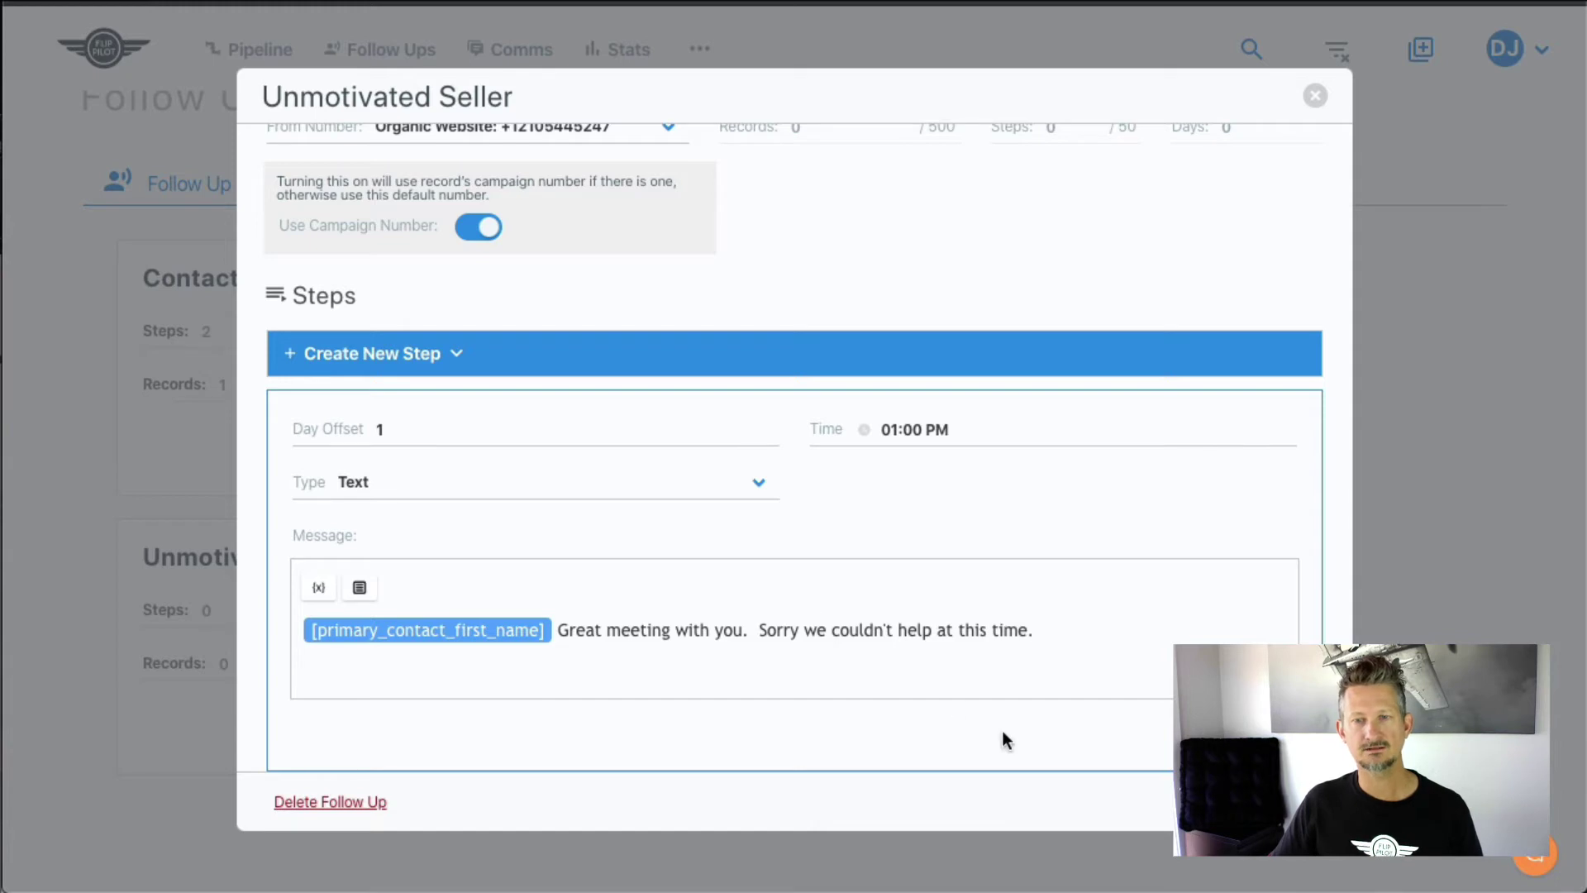
- Set the step time to 1:01 PM and add the day-1 text step
left_click(916, 430)
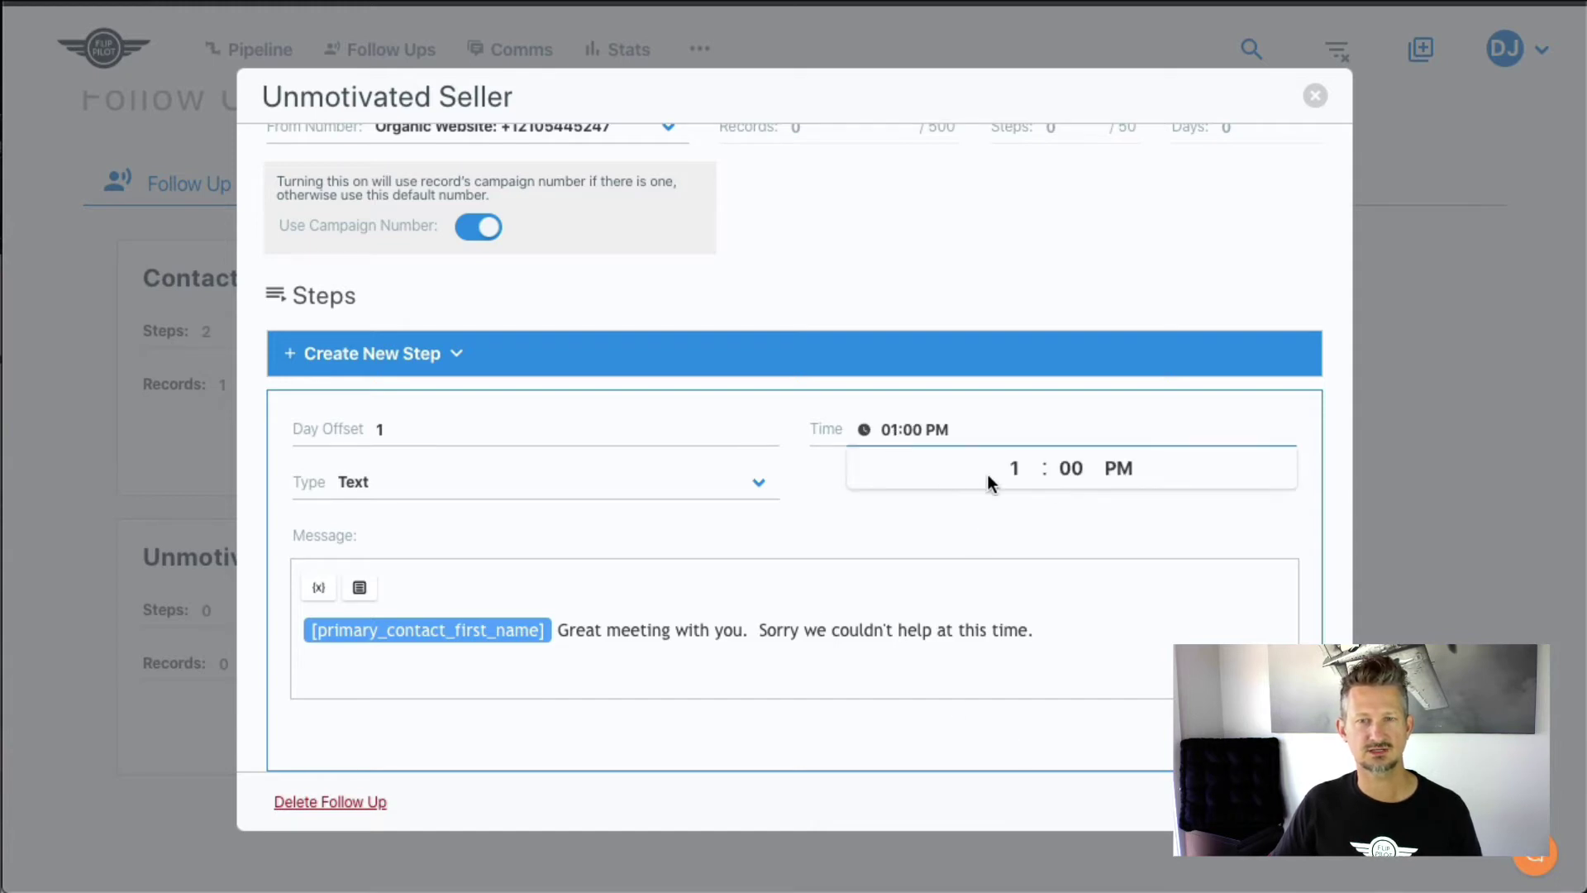
left_click(1068, 468)
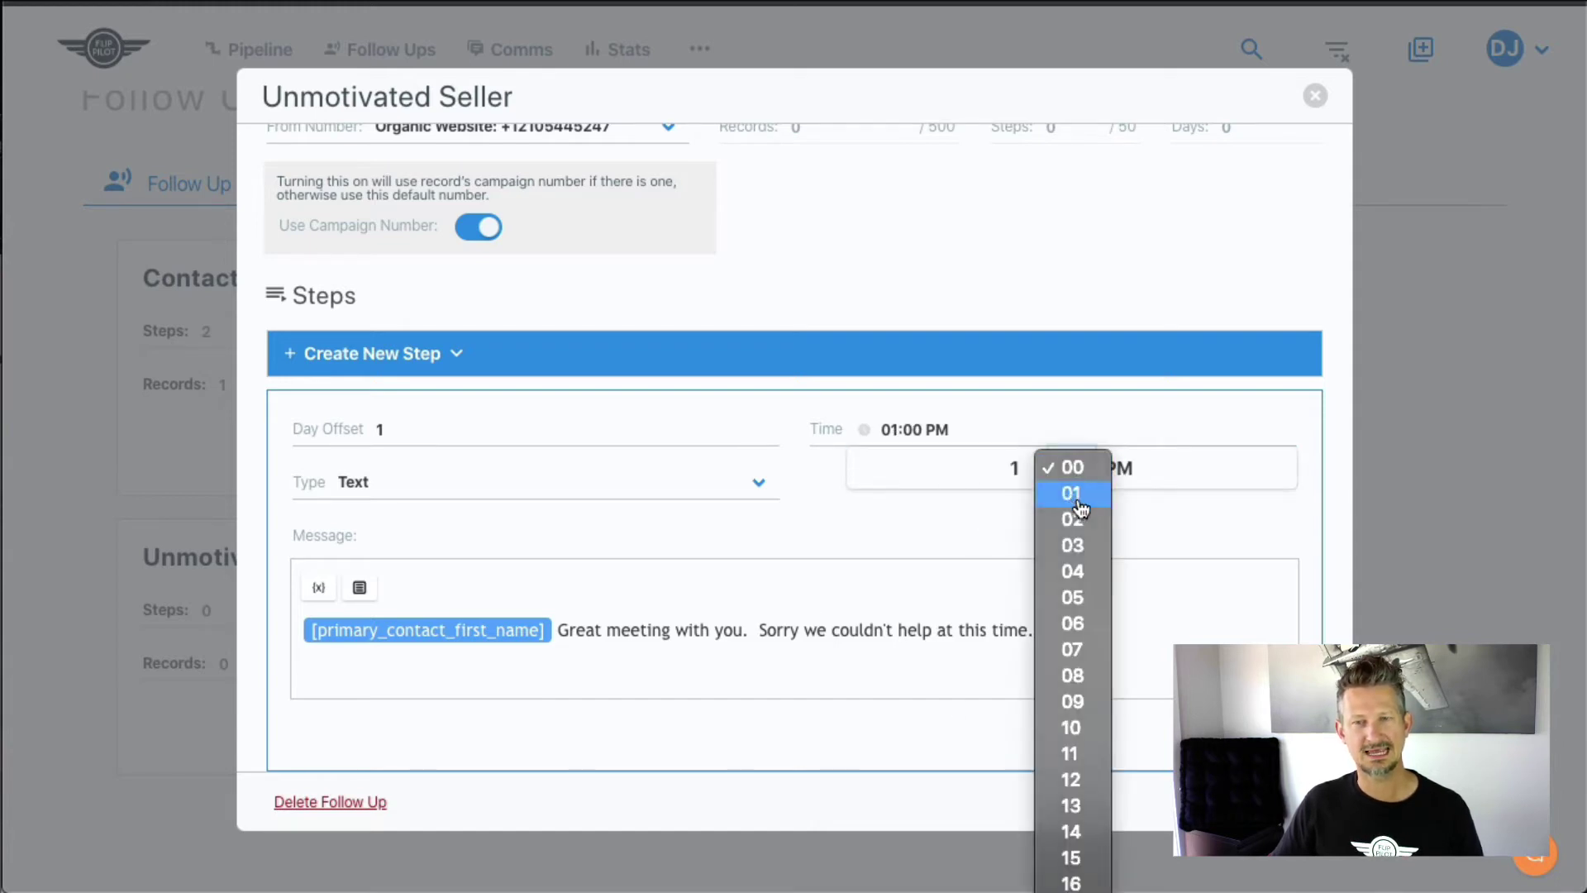
left_click(1069, 496)
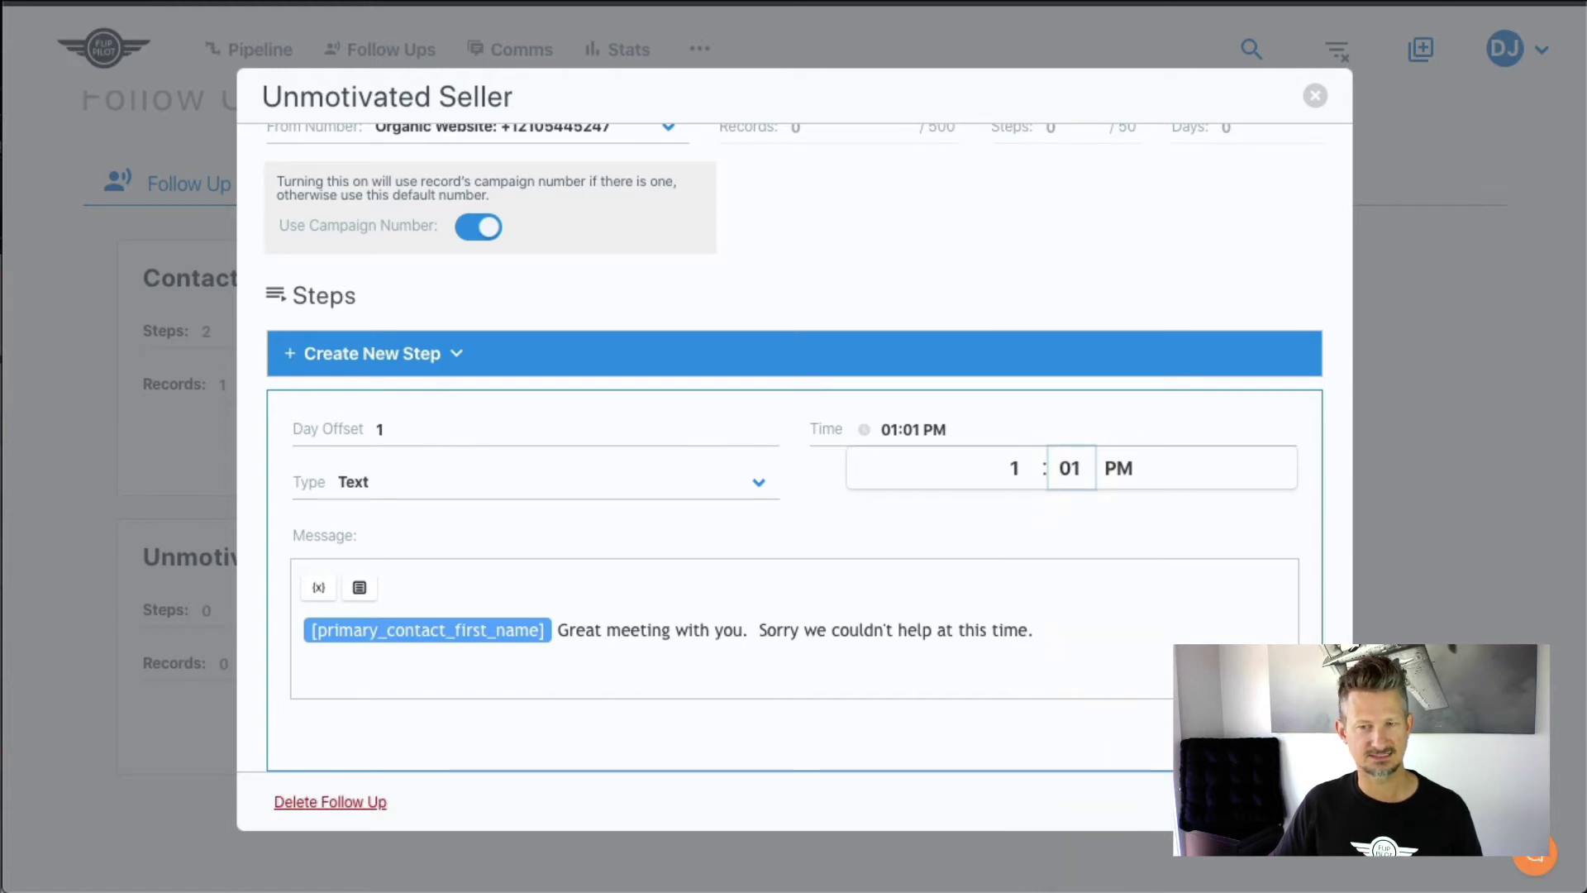
left_click(1246, 735)
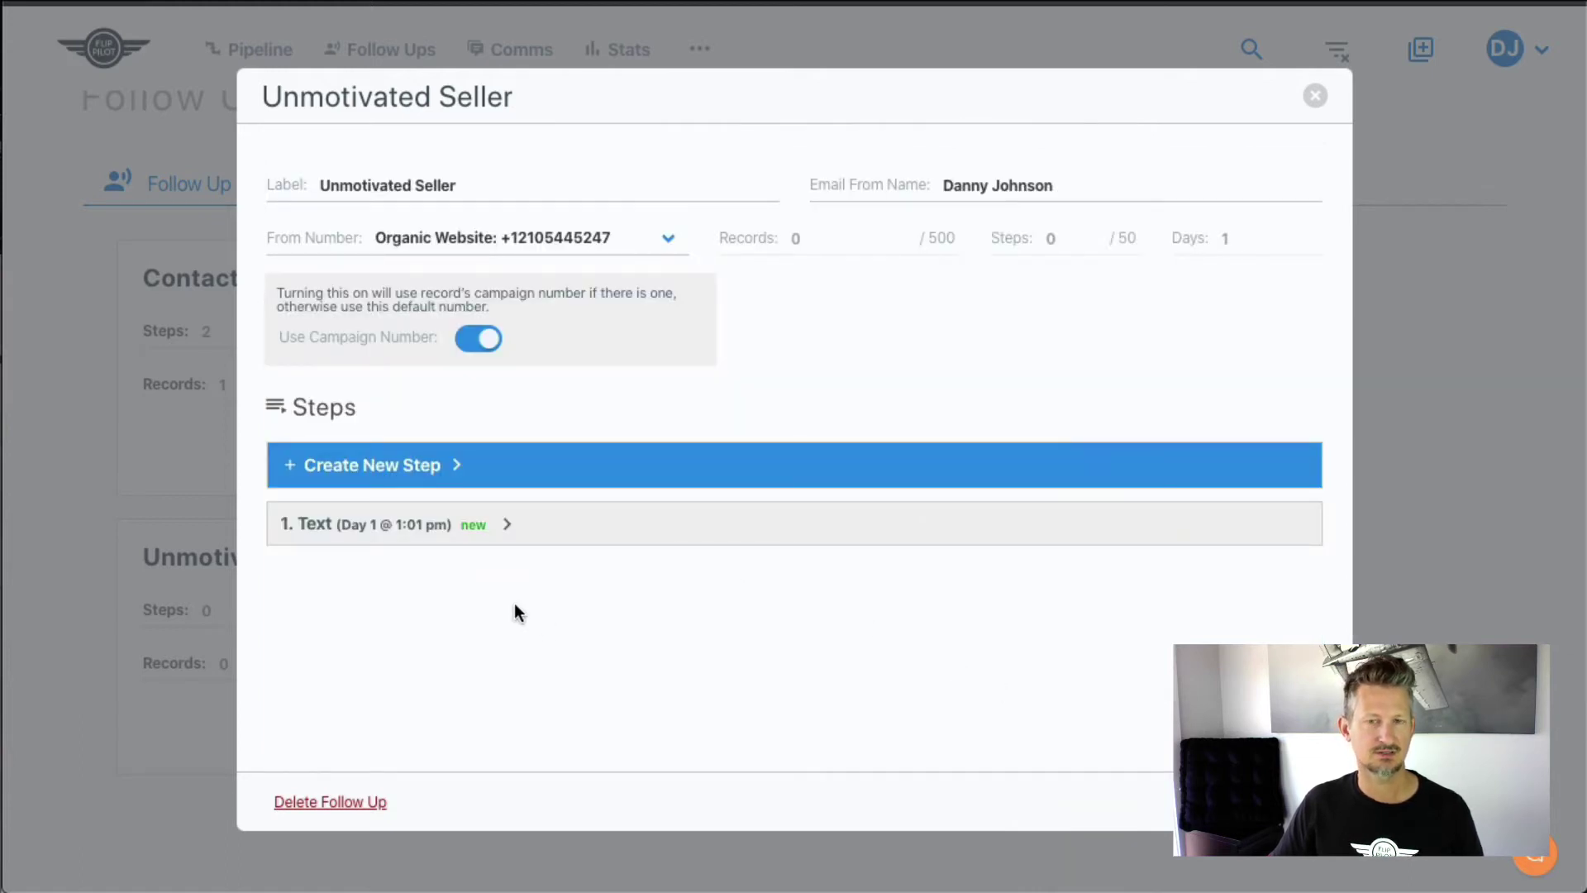
- Add a new draft step with Day Offset 7 and time 8:35 AM
left_click(299, 469)
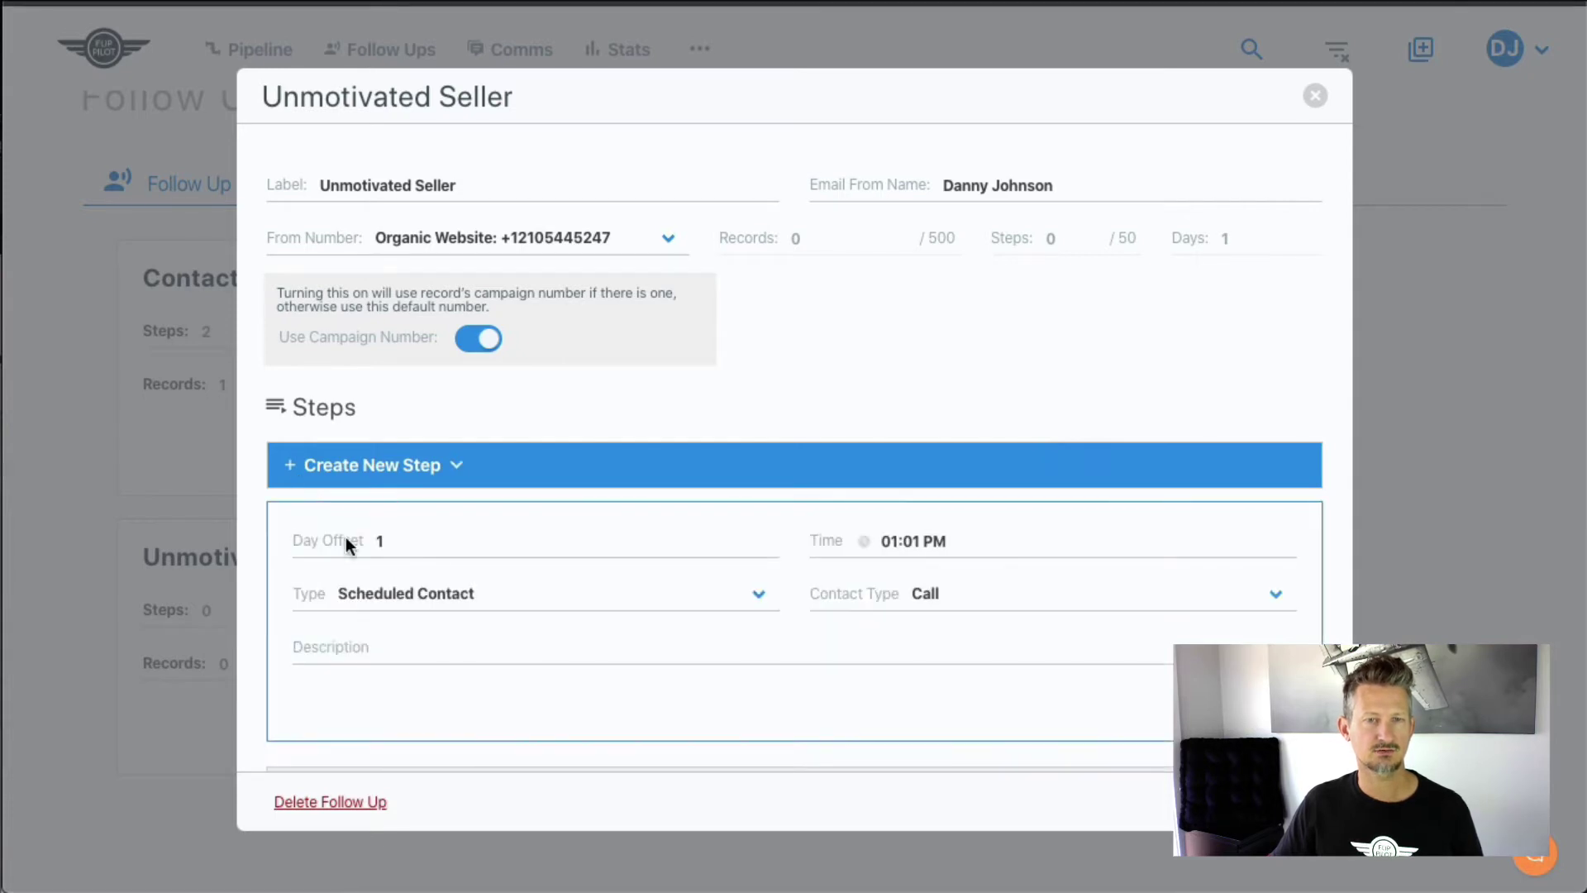
left_click(444, 552)
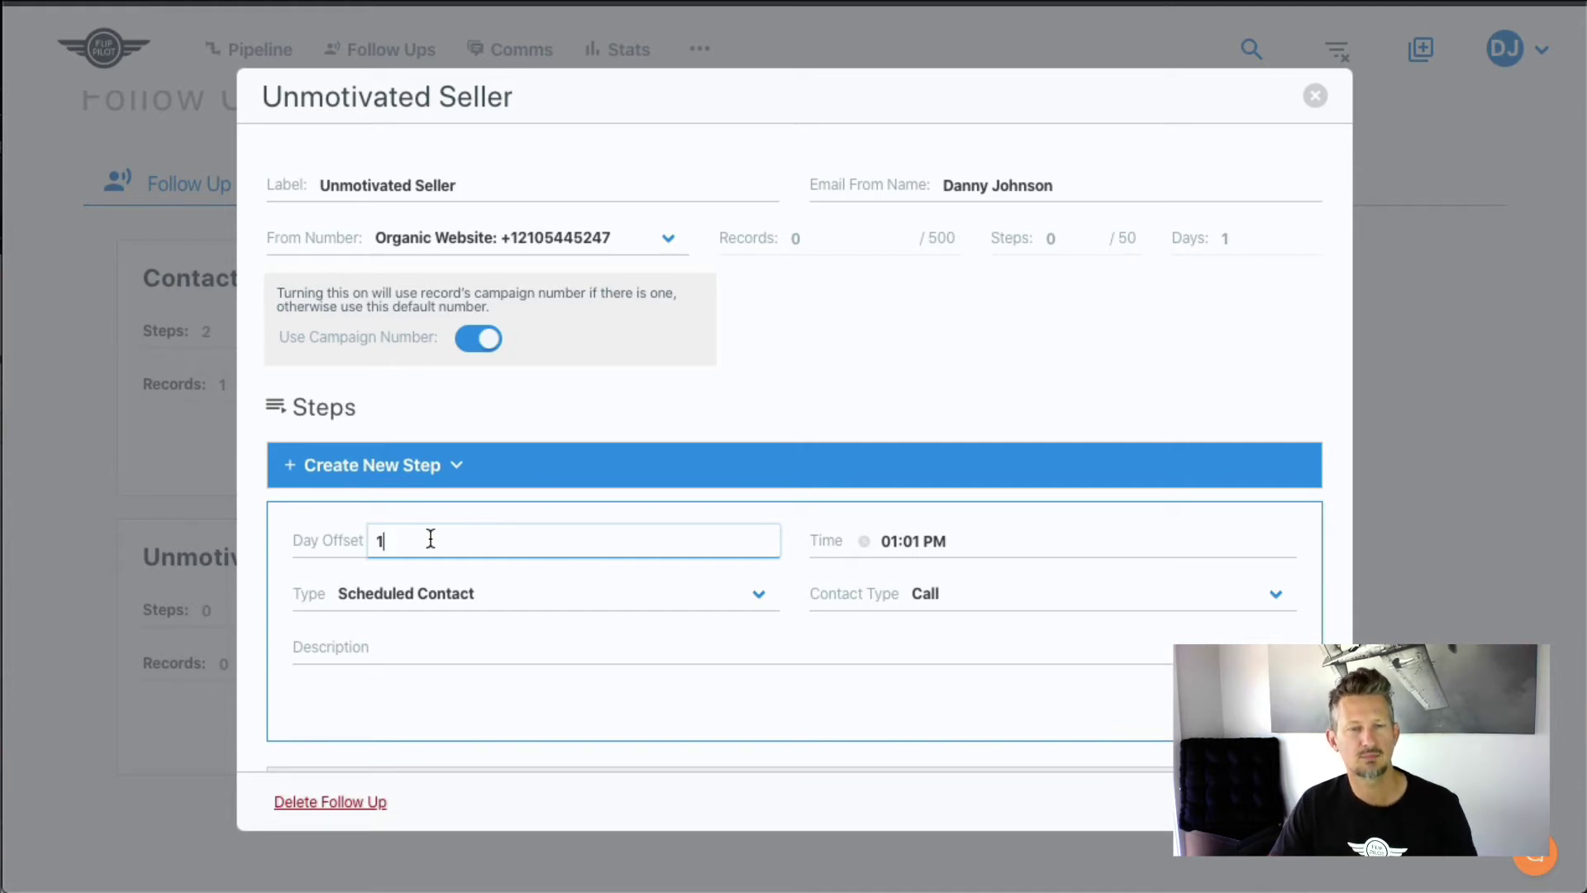
left_click_drag(422, 546, 303, 542)
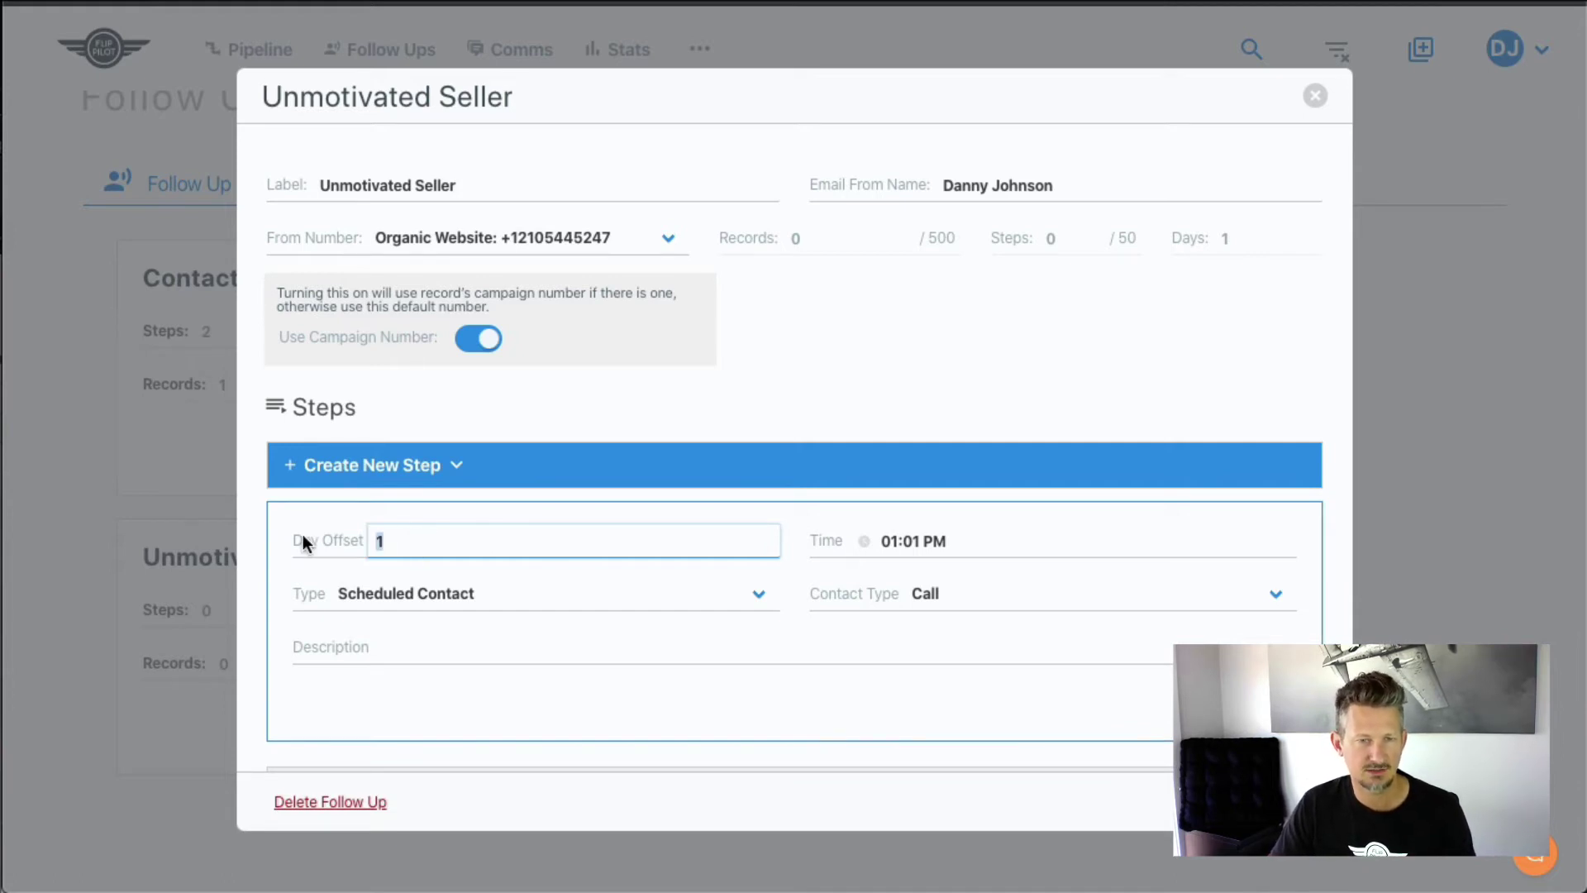
type("7")
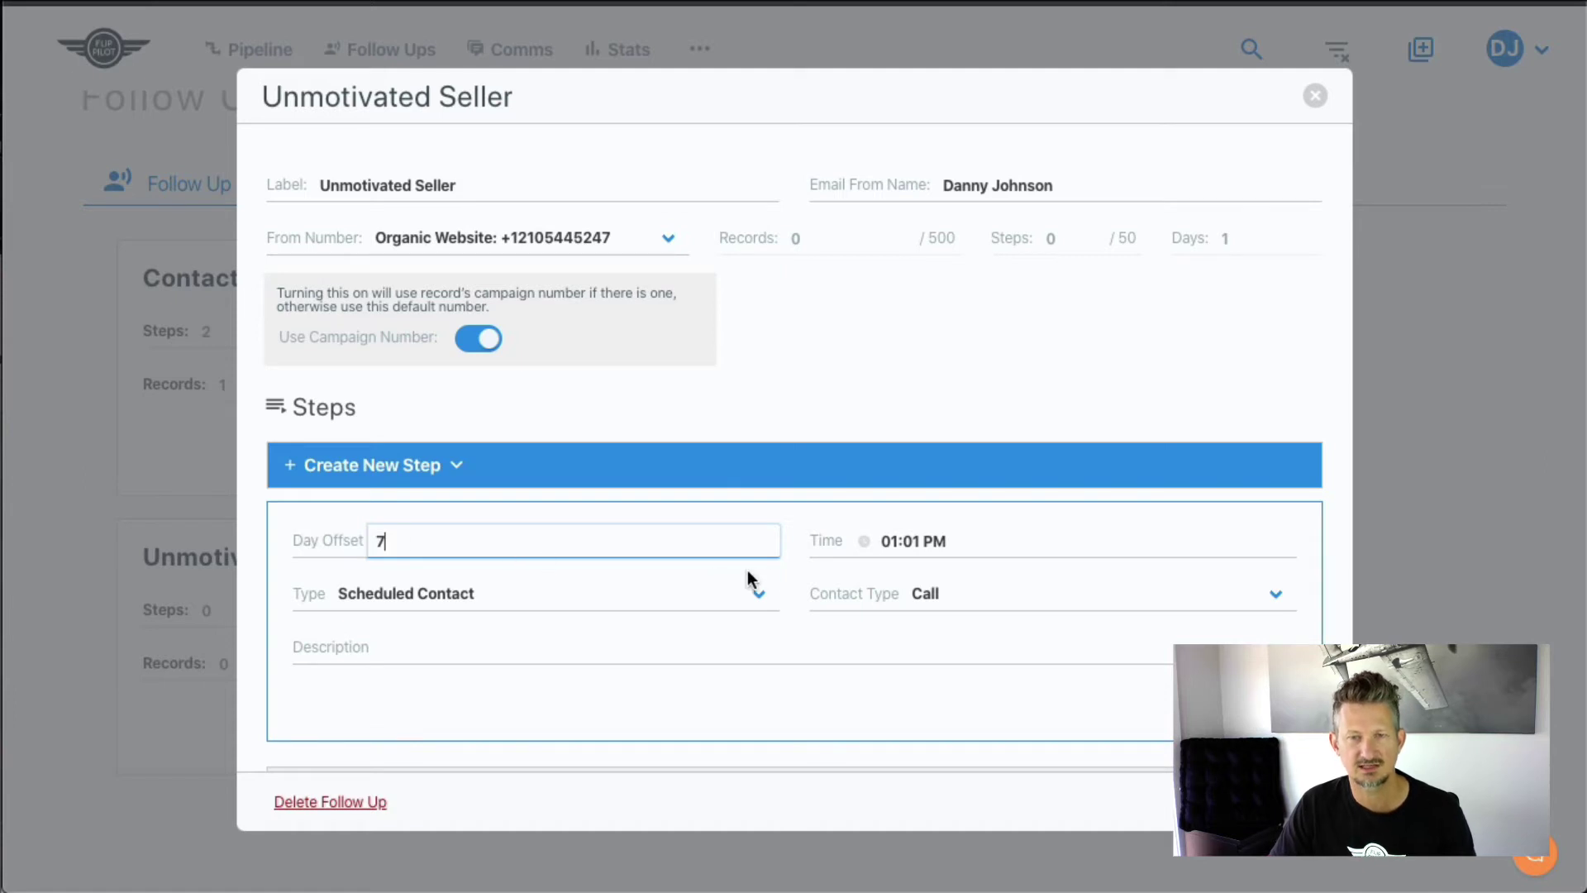
left_click(900, 547)
left_click(1013, 579)
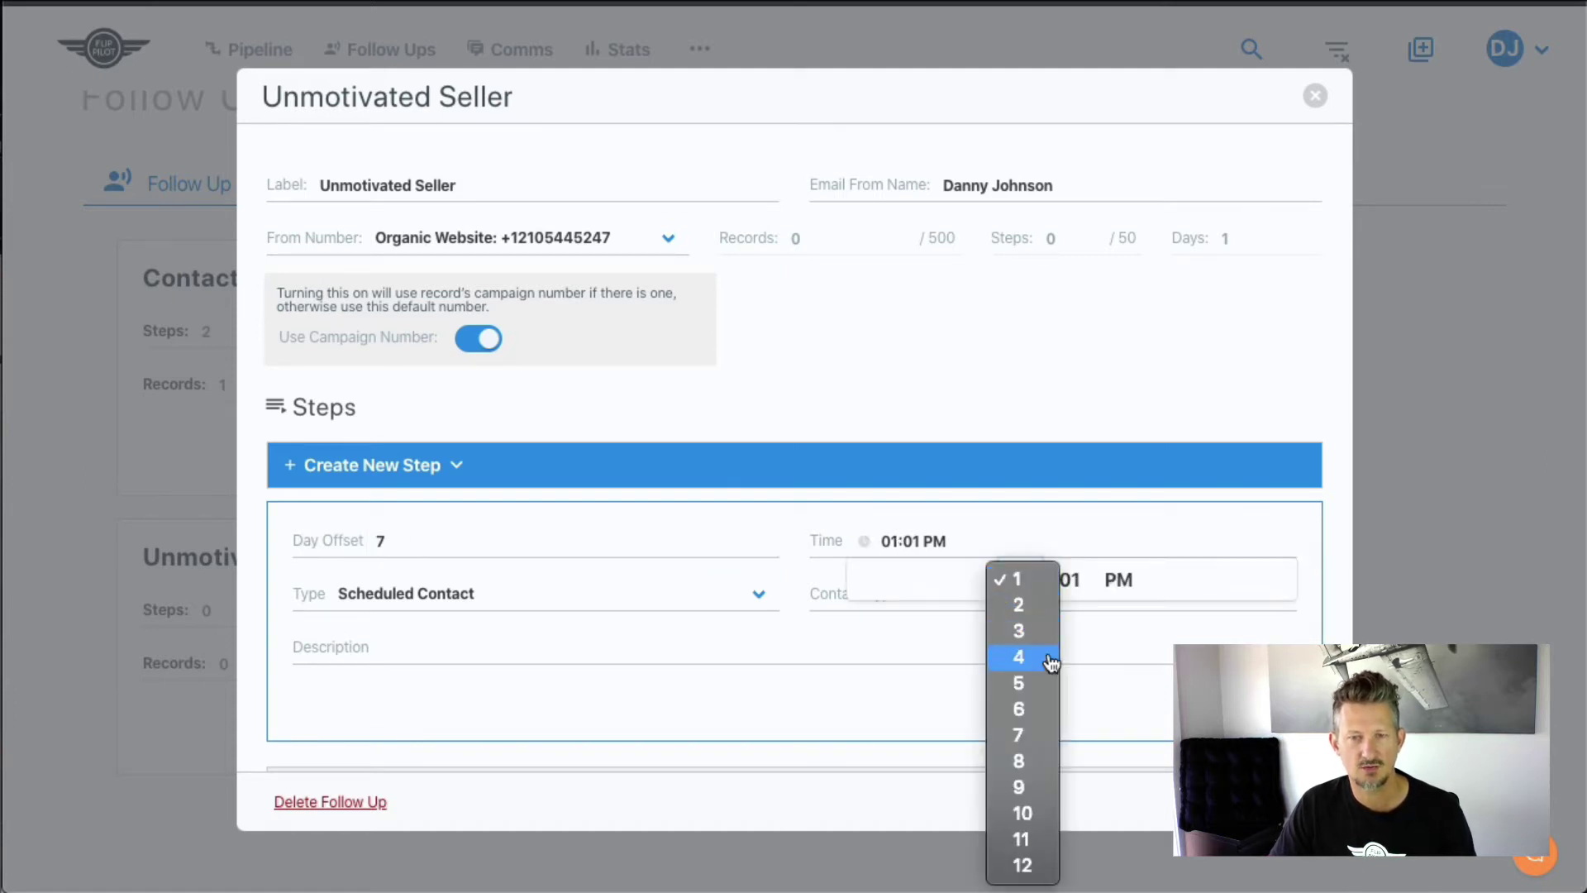
left_click(1018, 760)
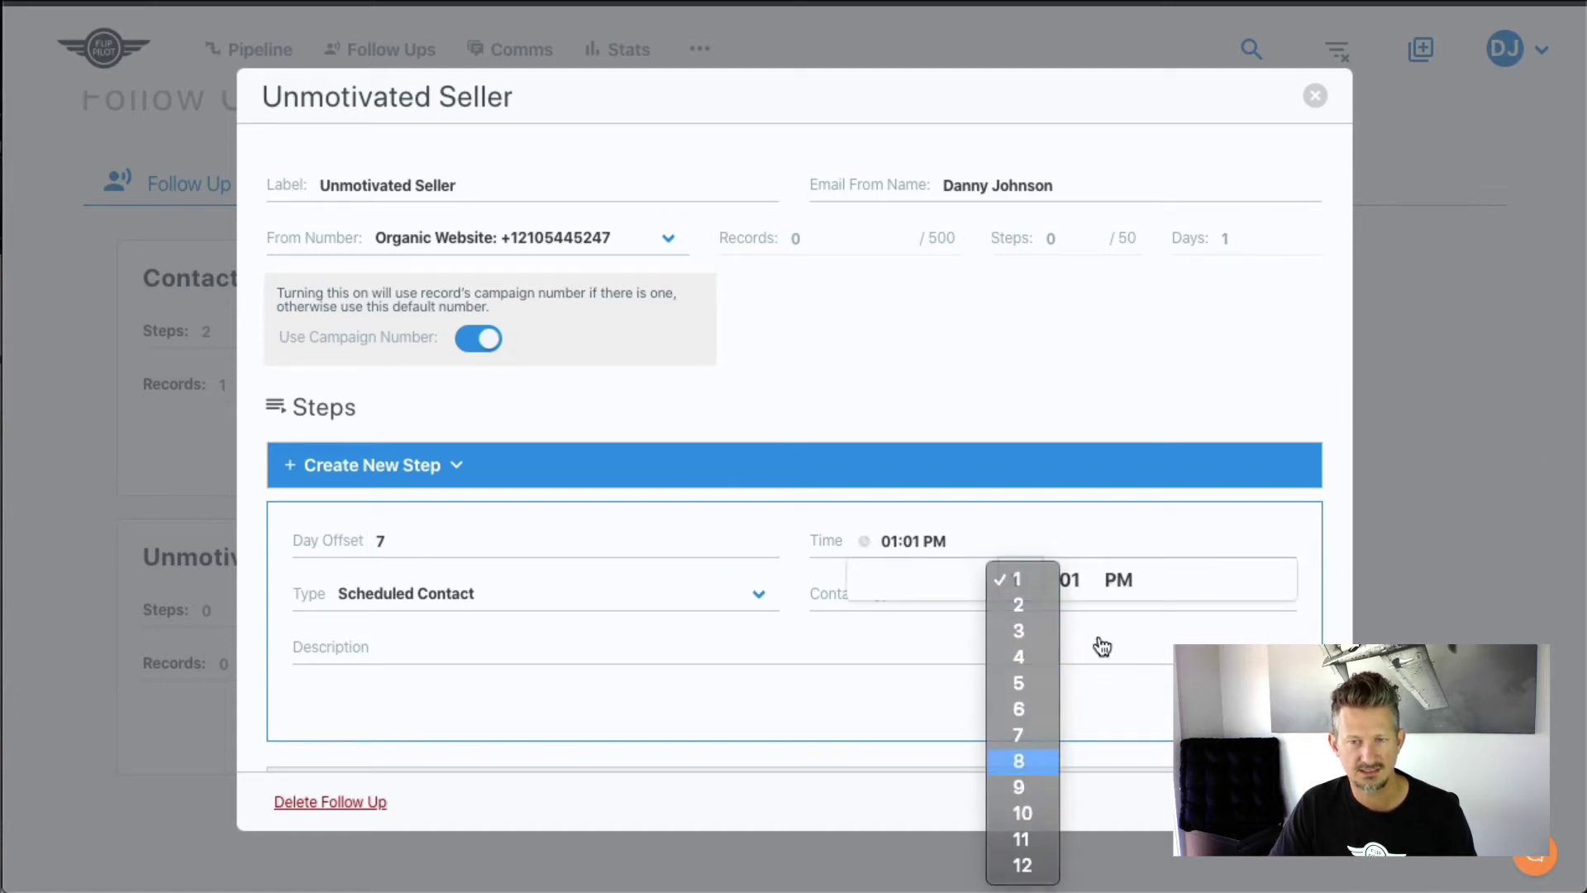
left_click(1066, 583)
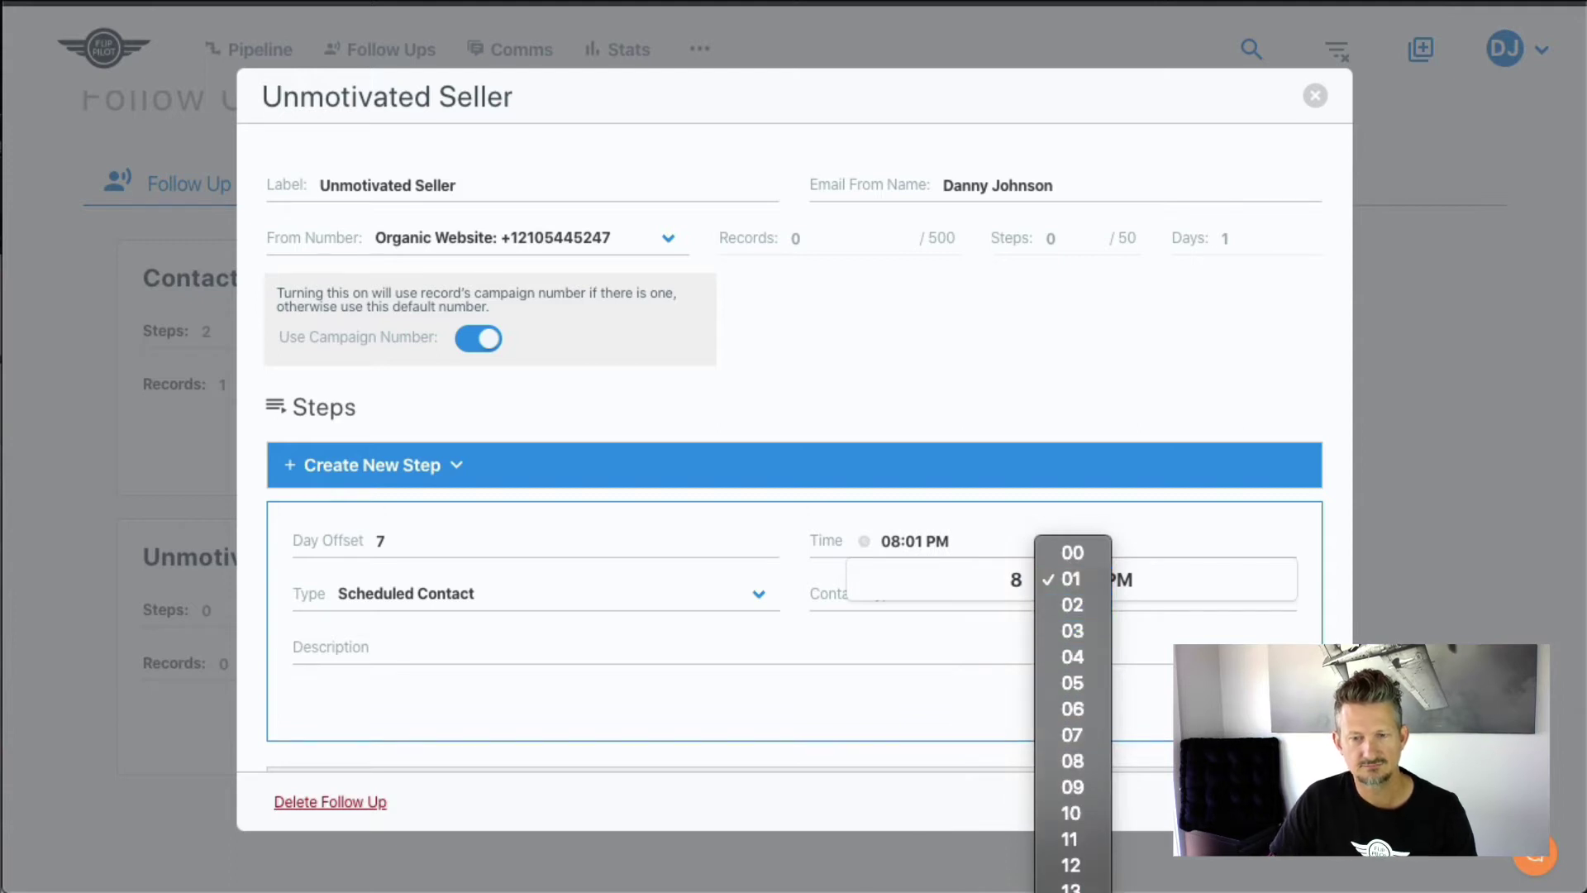
left_click(1073, 645)
left_click(1123, 583)
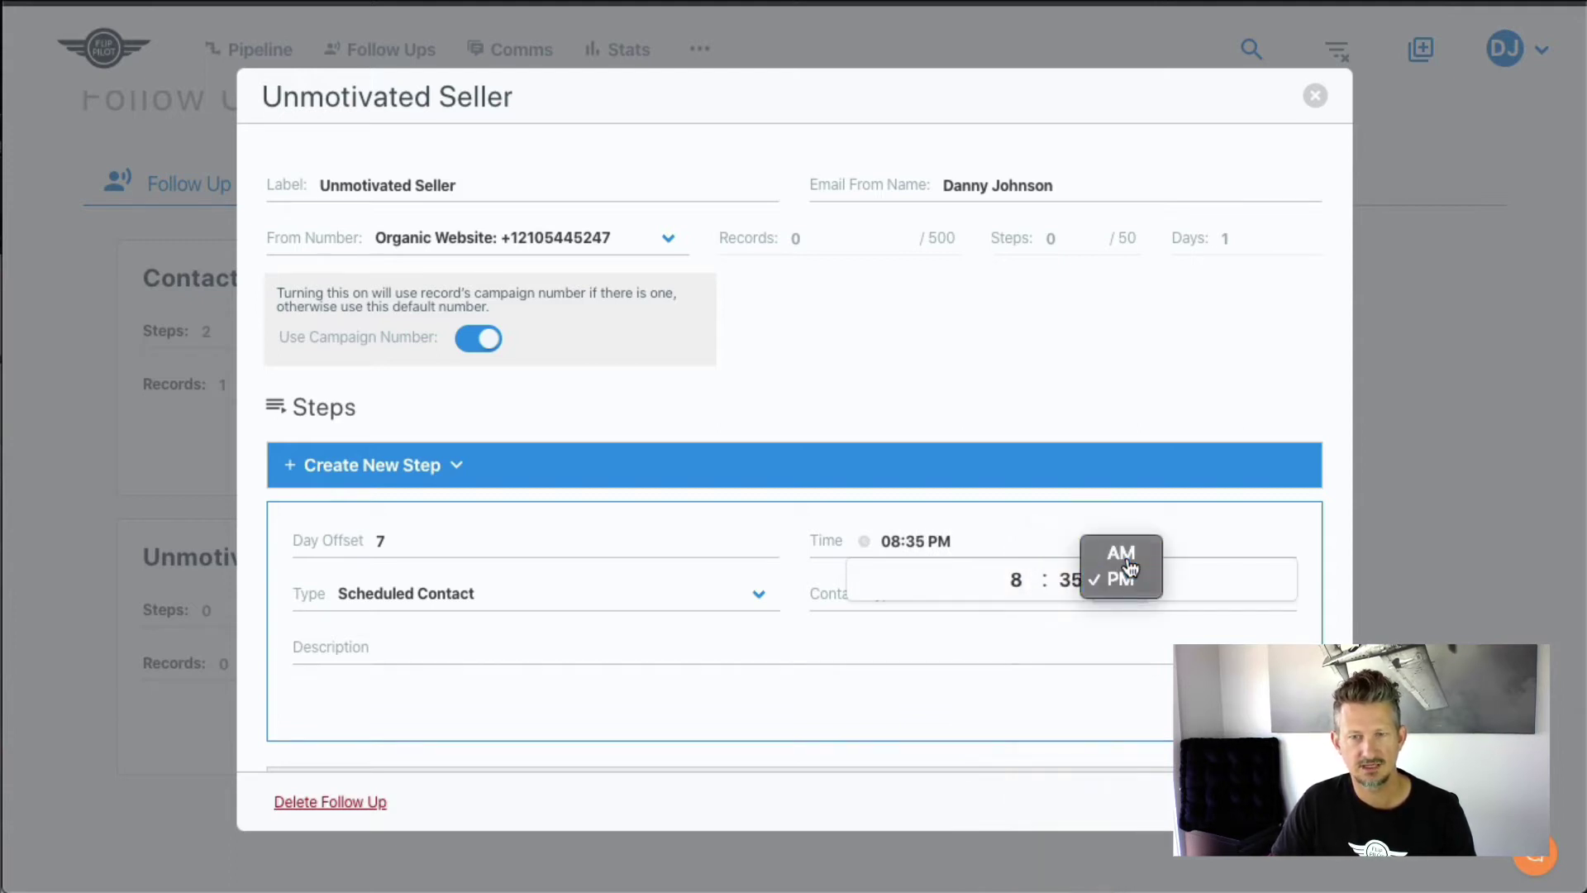
left_click(1119, 553)
left_click(530, 654)
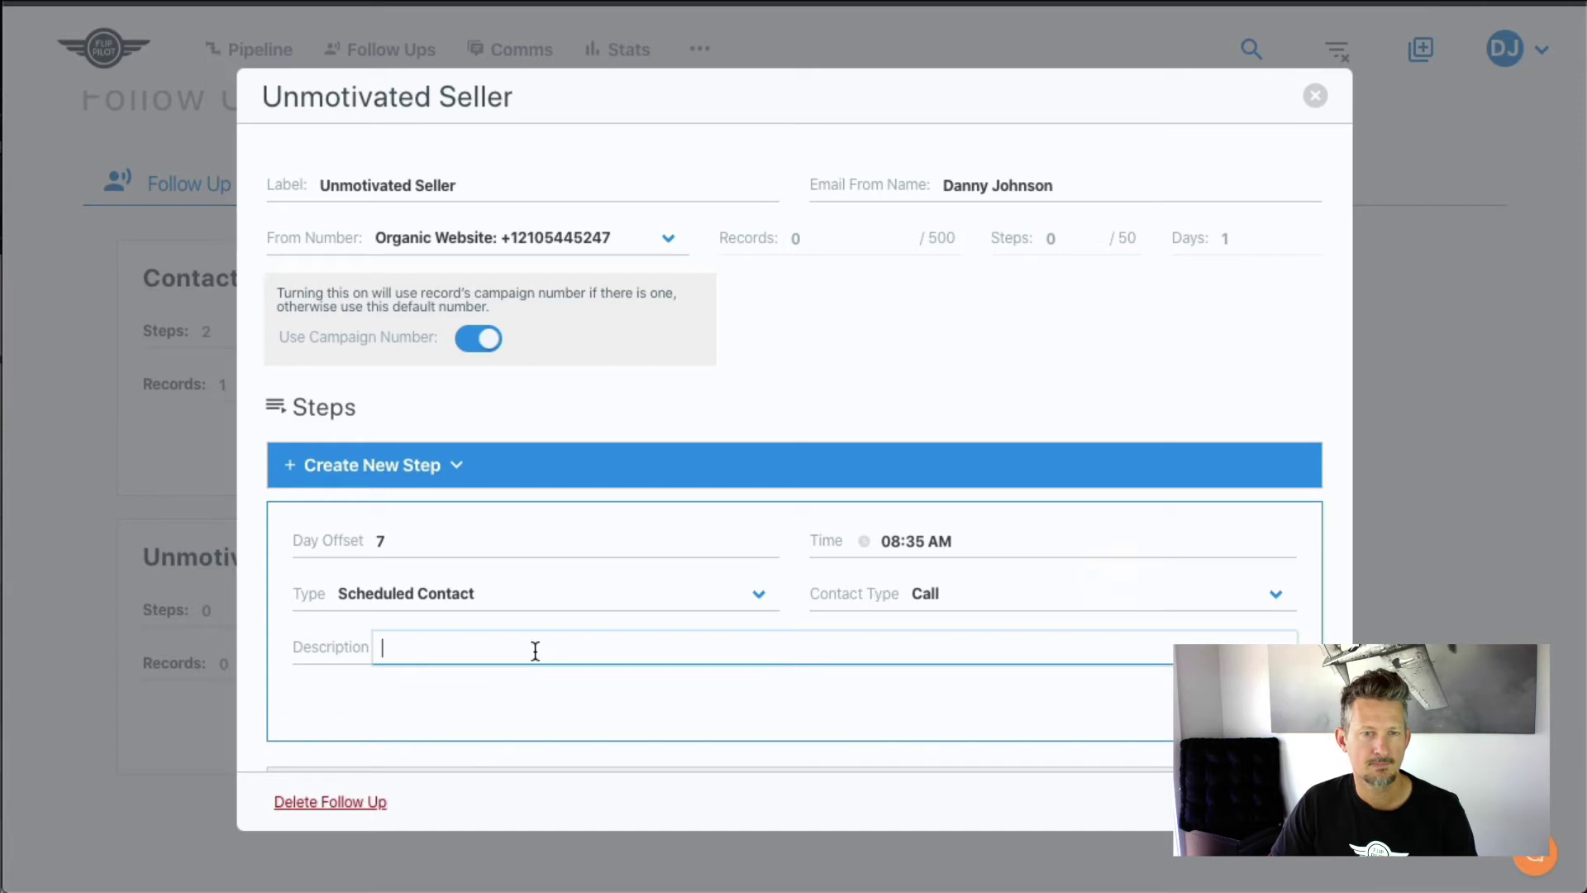
left_click(642, 608)
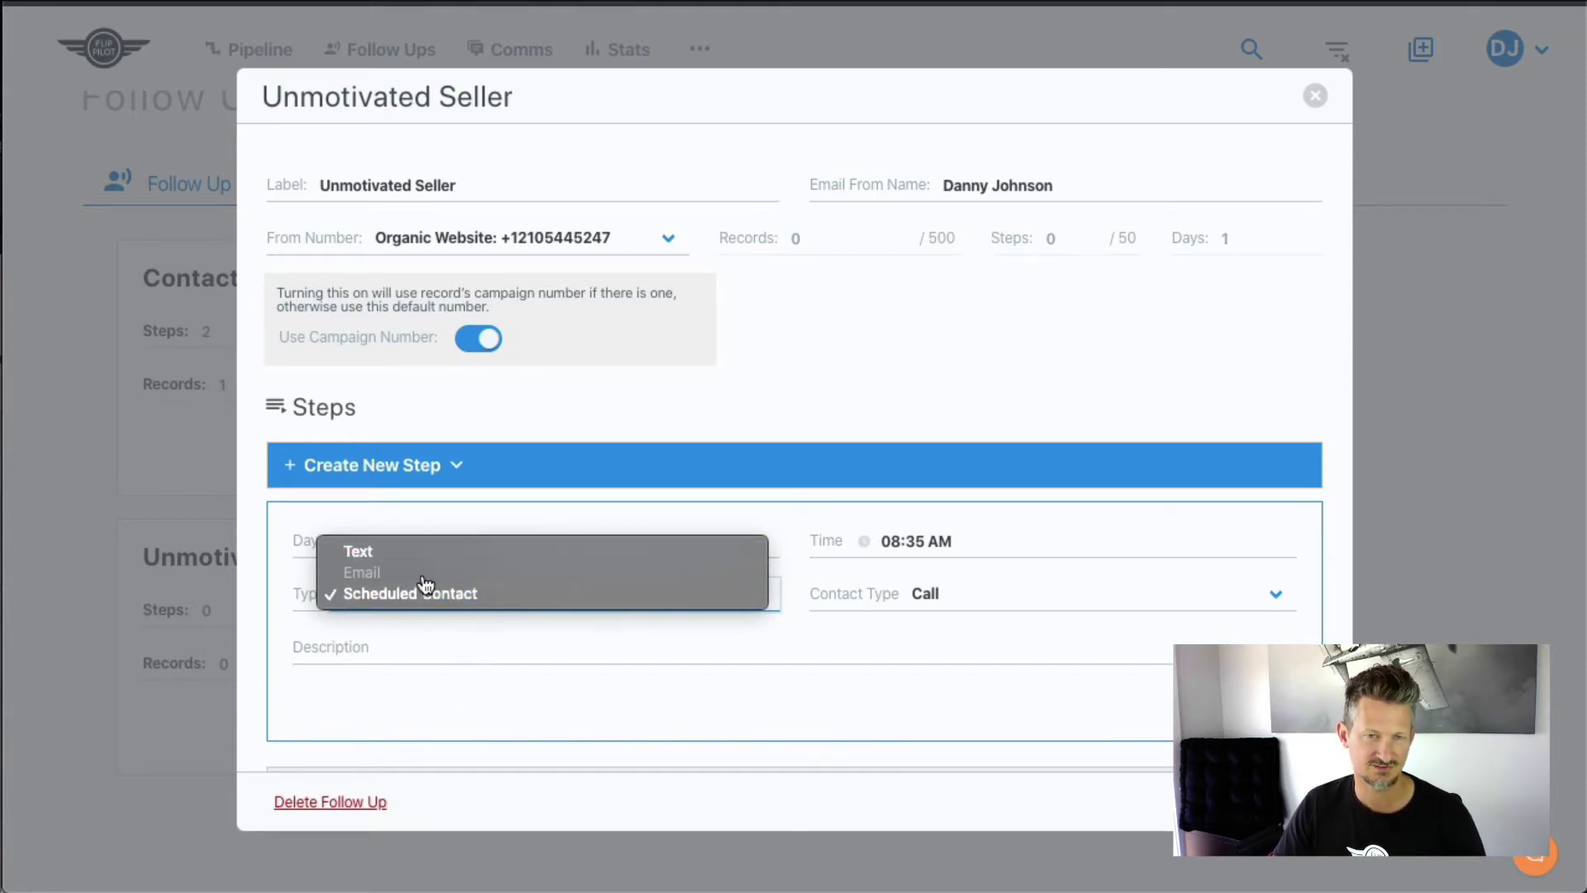
- Make the day-7 step a Text and clear the old wording after the name tag
left_click(382, 553)
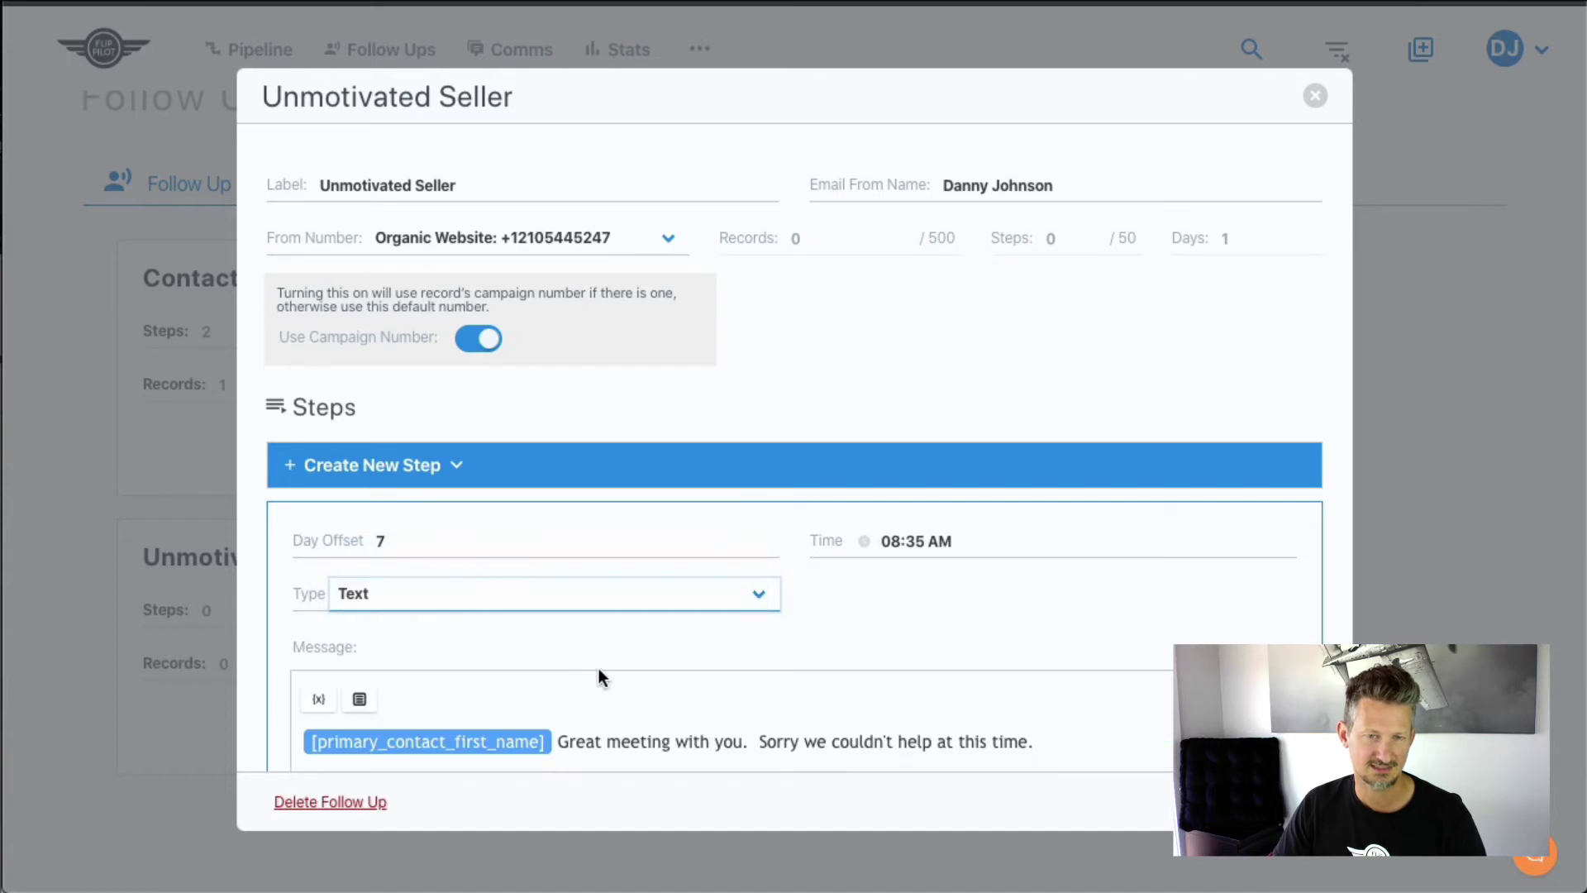
scroll(743, 648, "down", 3)
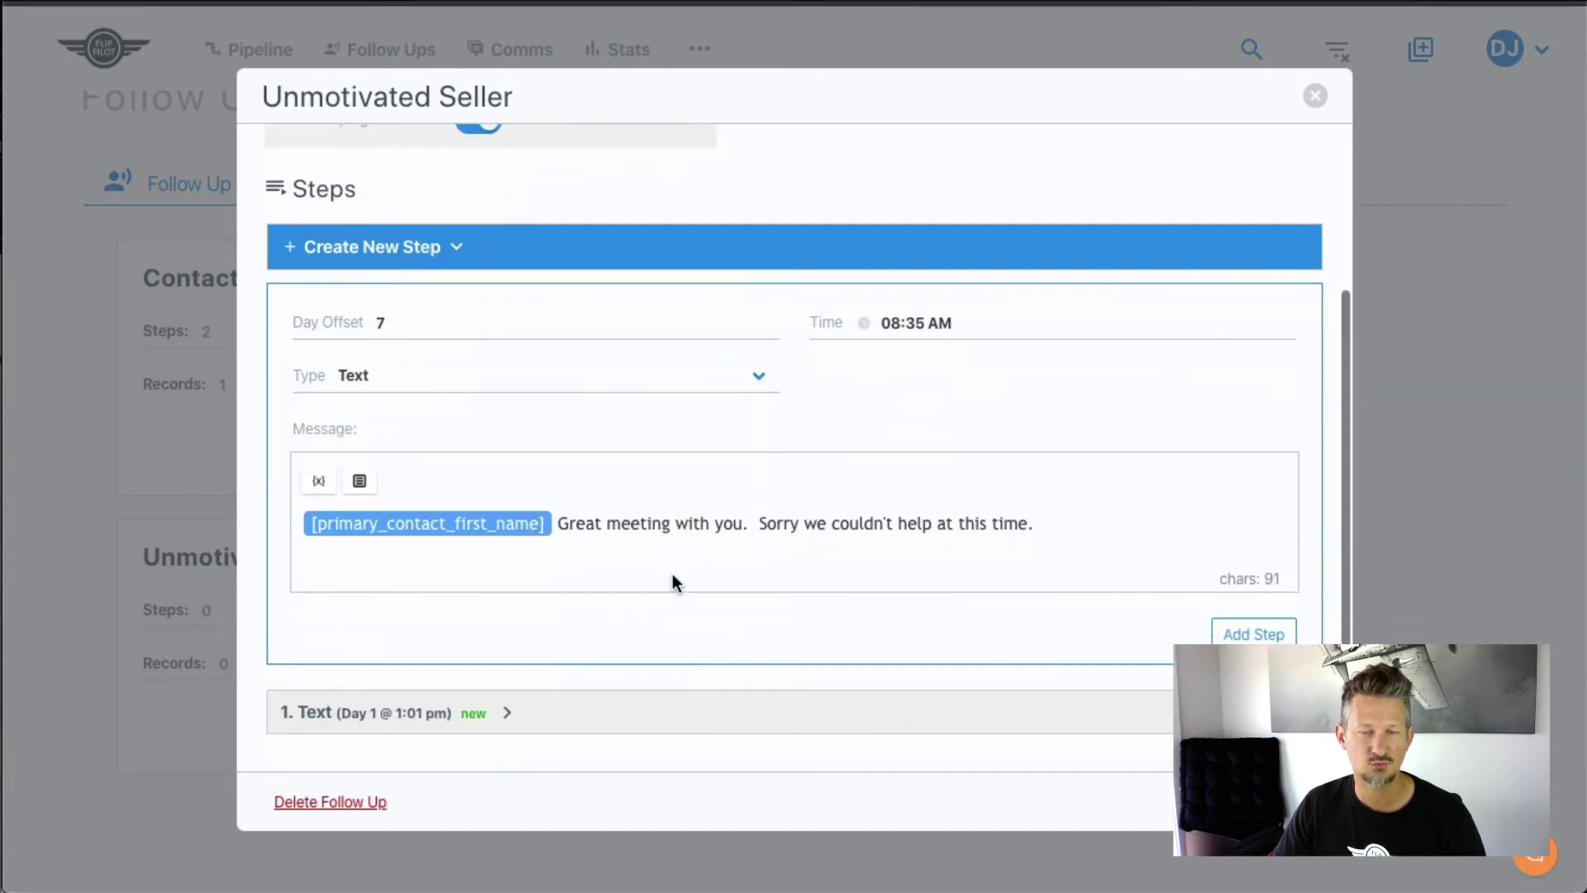
left_click(586, 523)
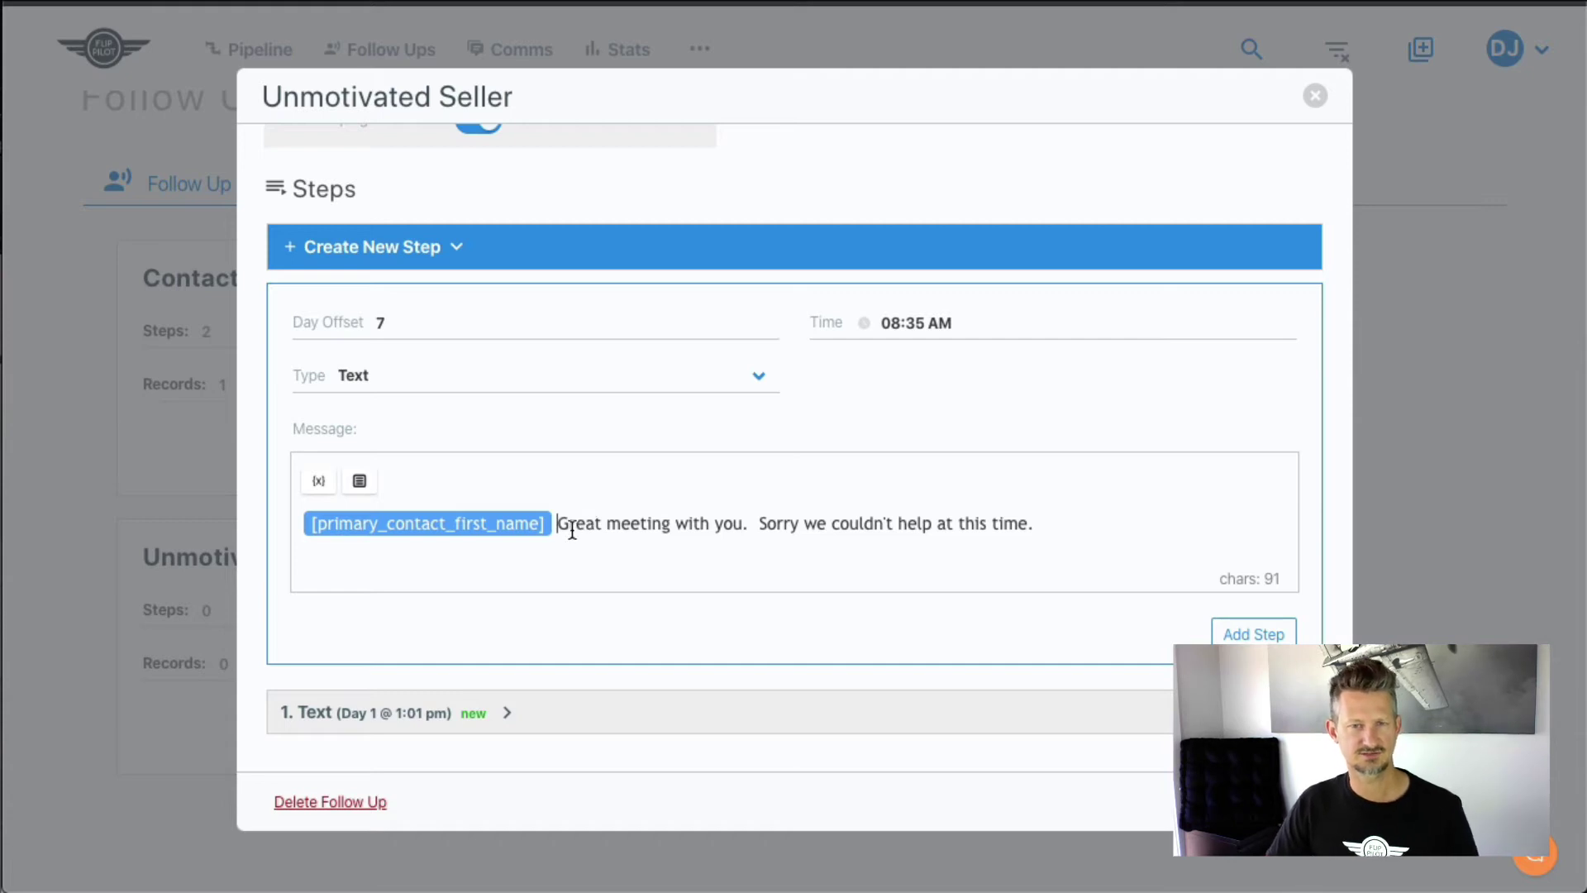
scroll(539, 529, "up", 1)
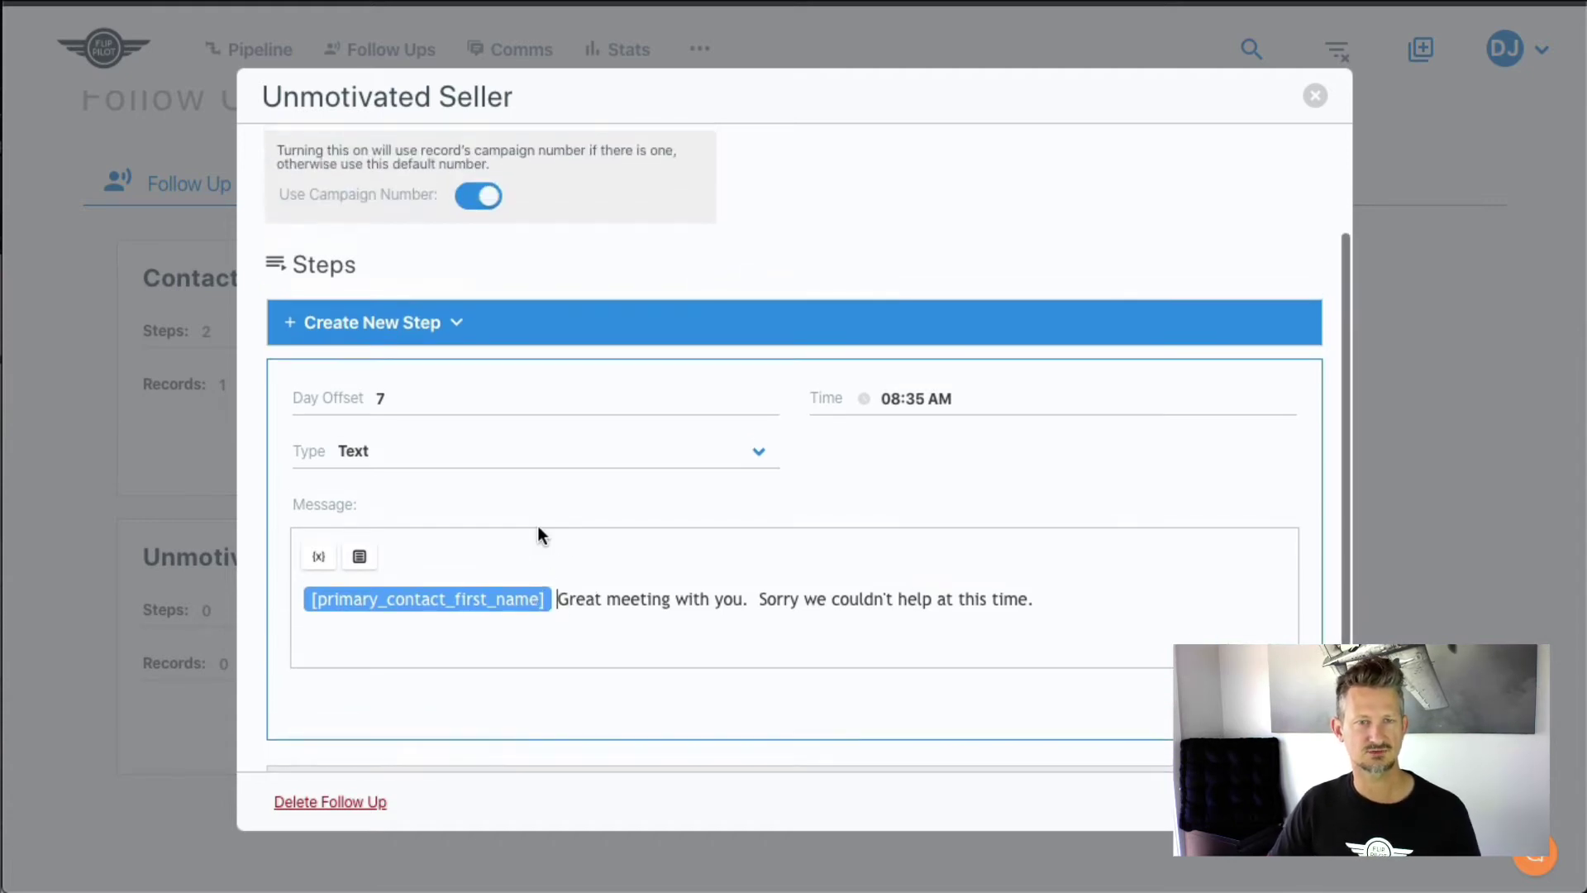
scroll(538, 527, "down", 1)
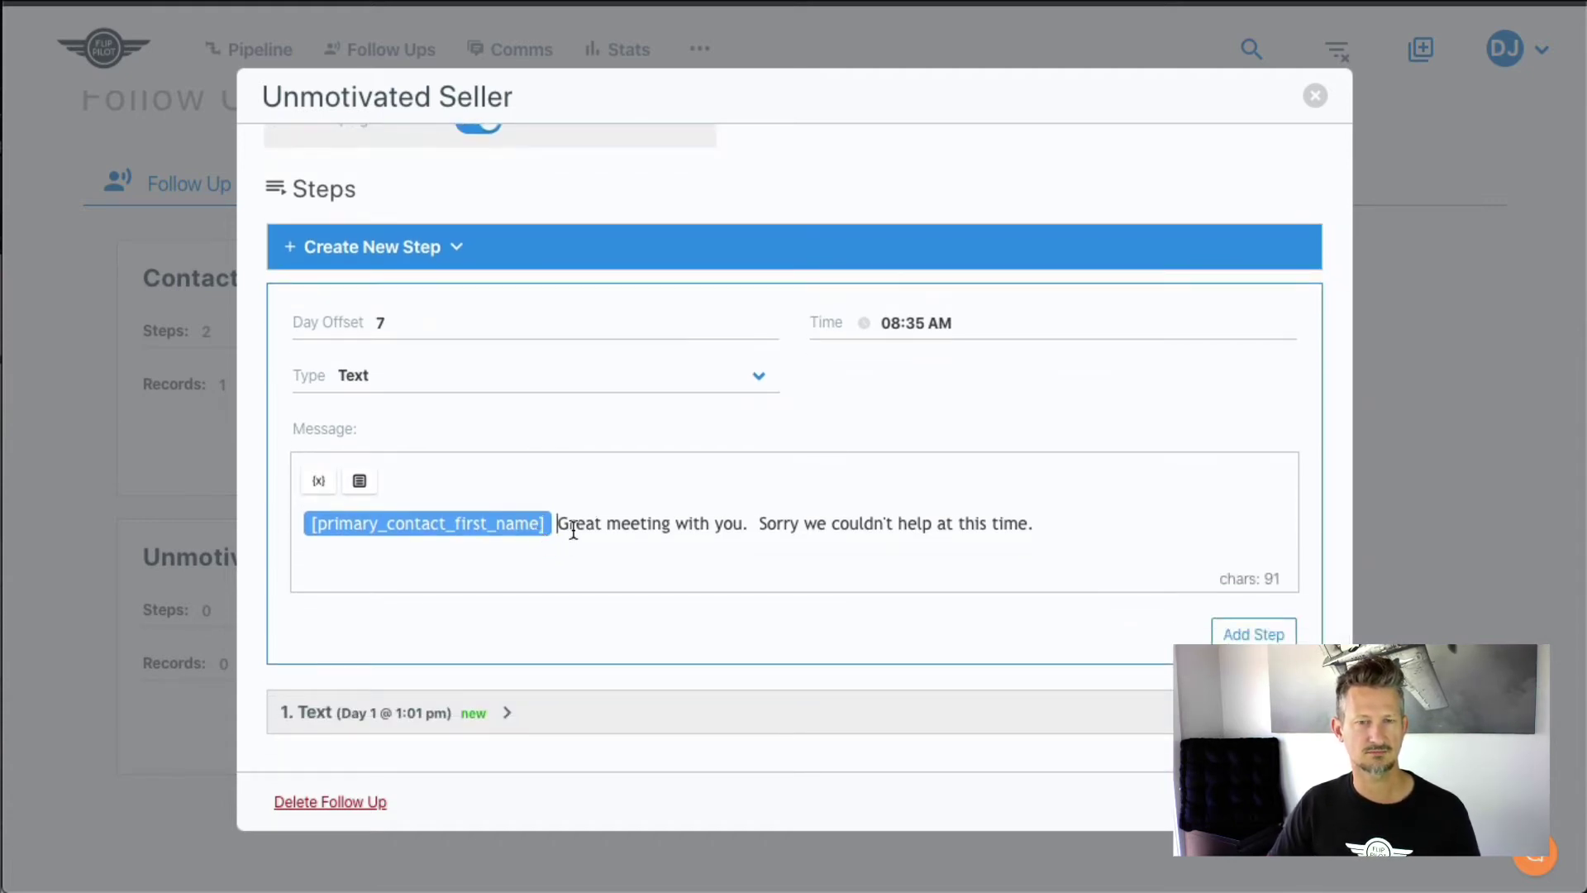
triple_click(577, 526)
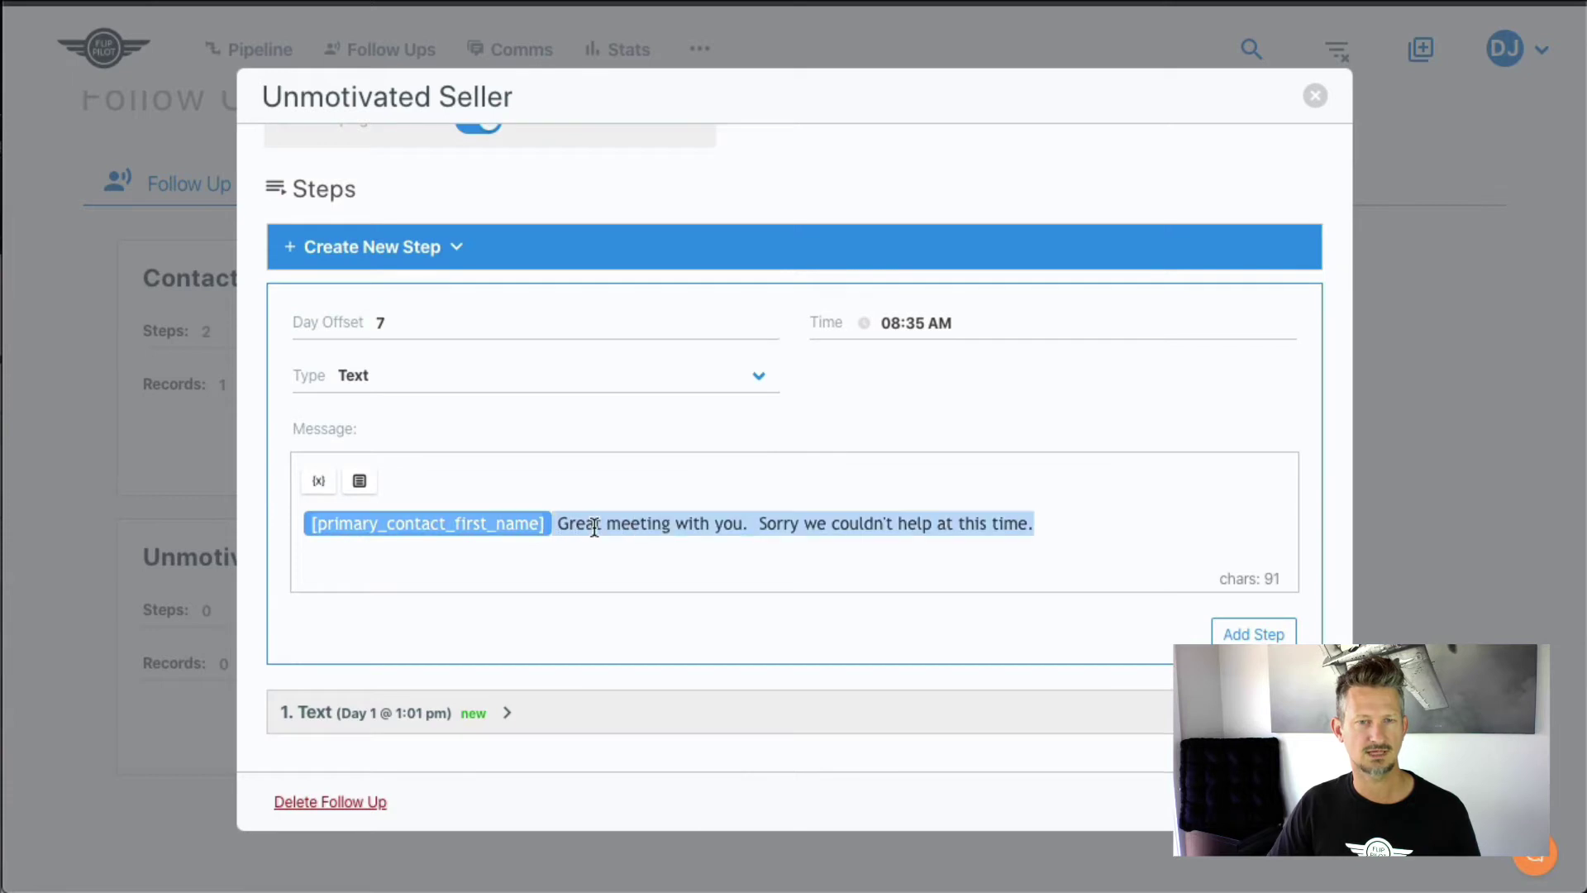
left_click(762, 532)
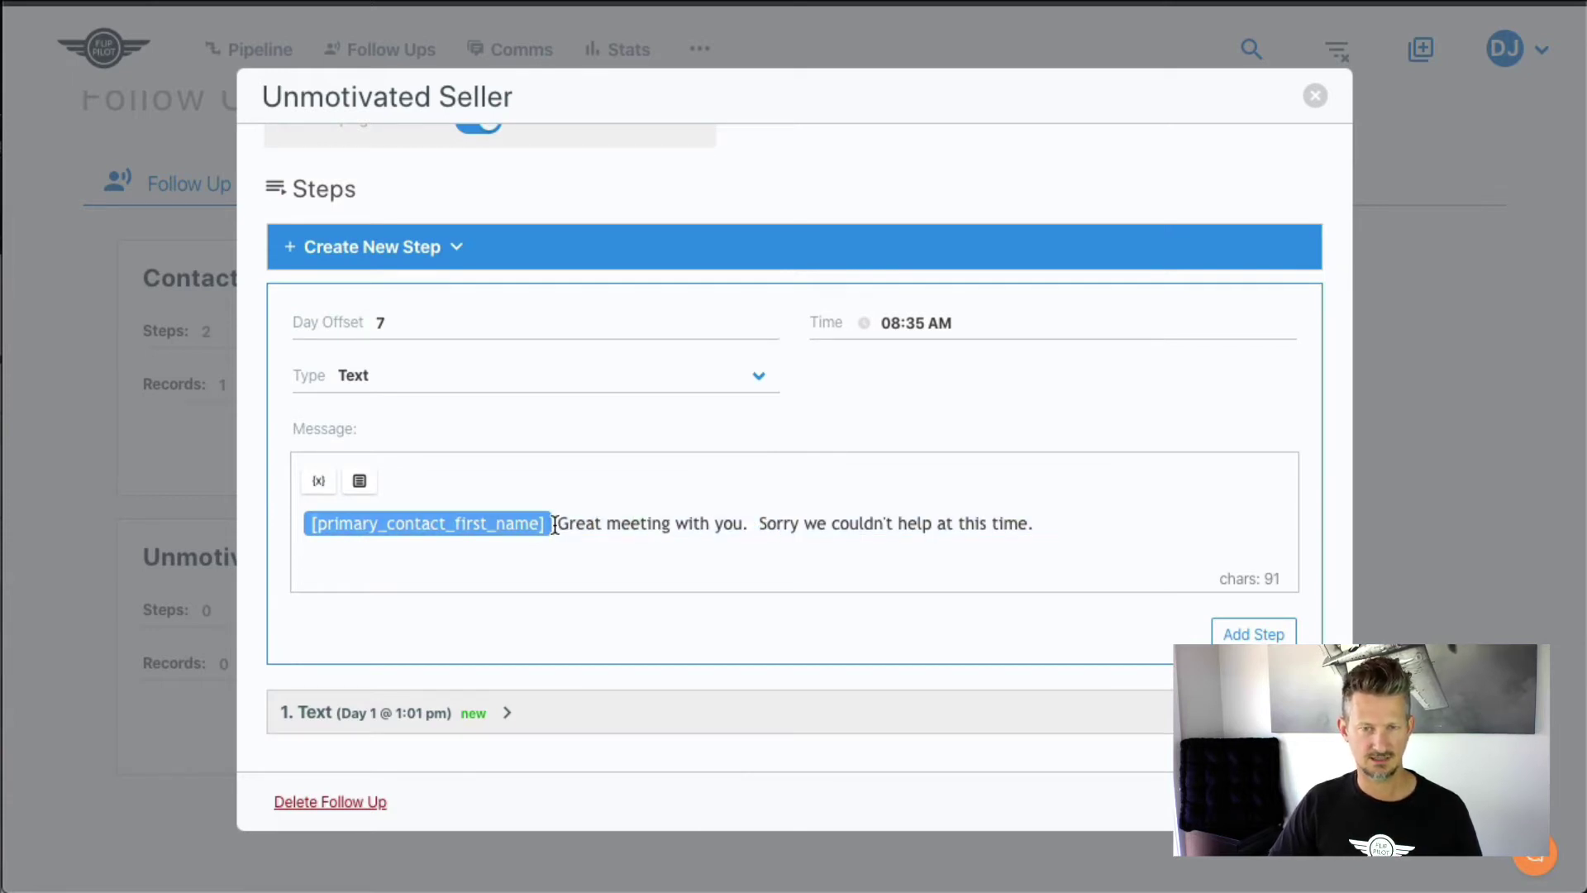
left_click_drag(554, 523, 1041, 521)
key("BackSpace")
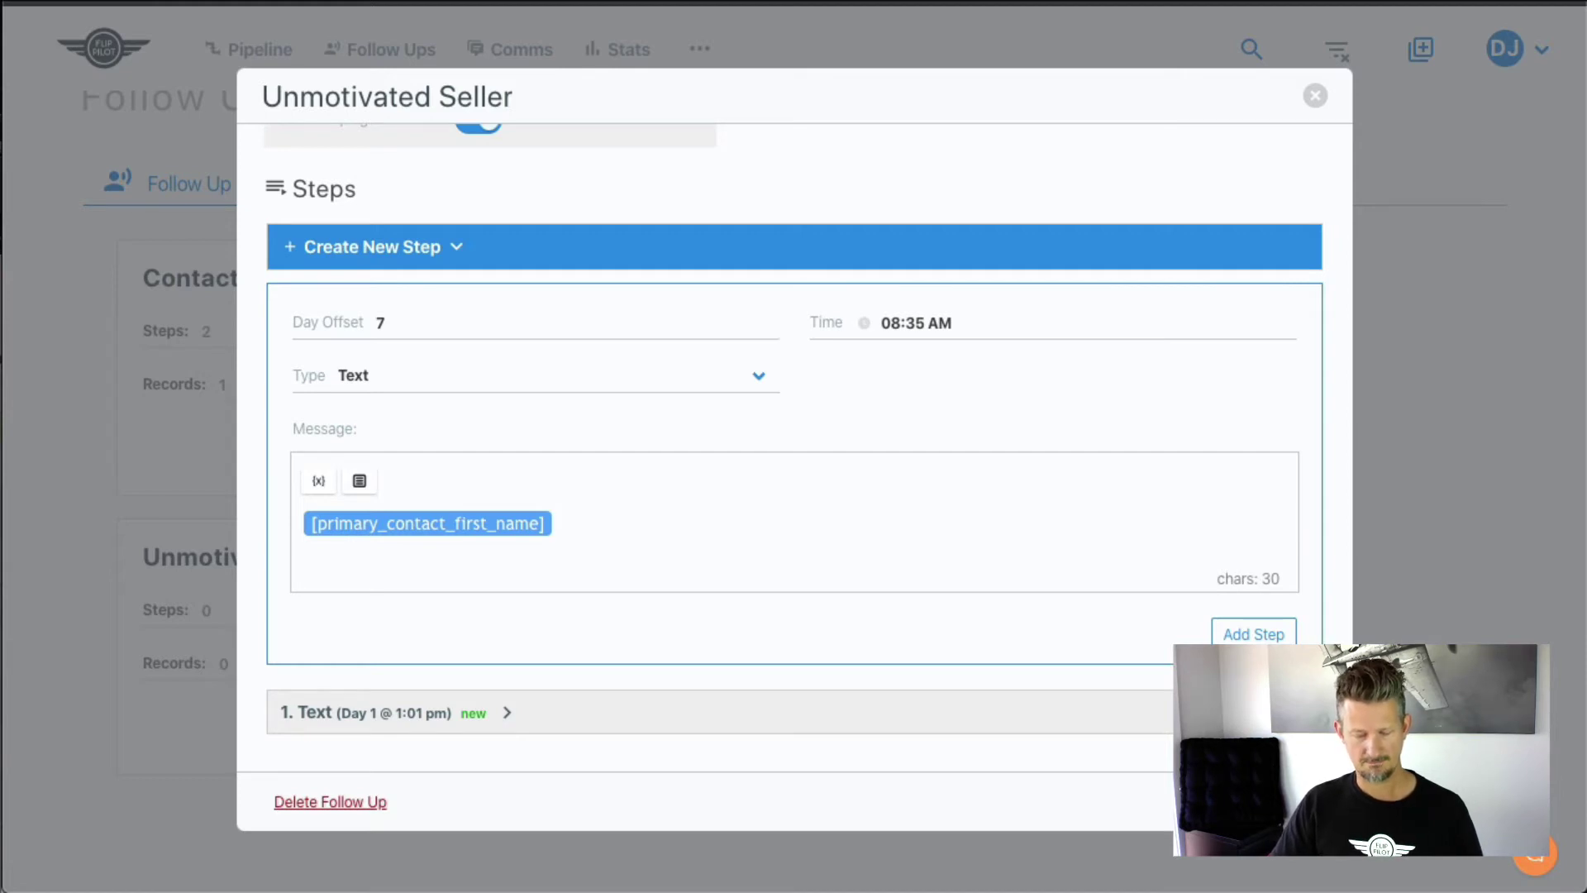
- Write 'Just checking back. We're still interested in buying if you change your mind.' and save
type("Just bec")
key("BackSpace")
key("BackSpace")
key("BackSpace")
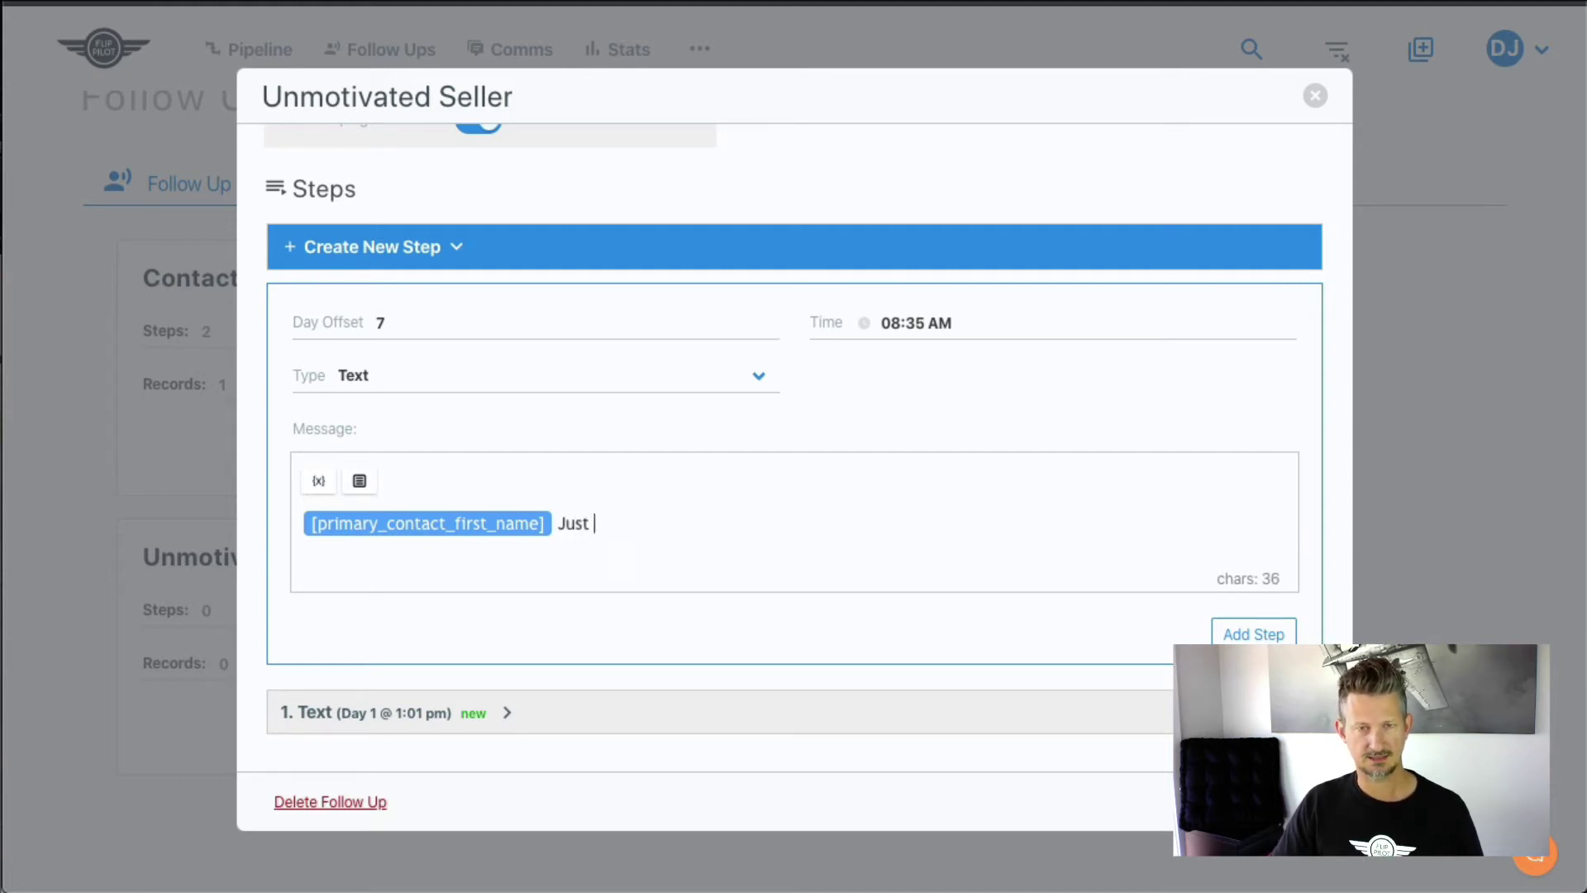
type("checkign")
key("BackSpace")
key("BackSpace")
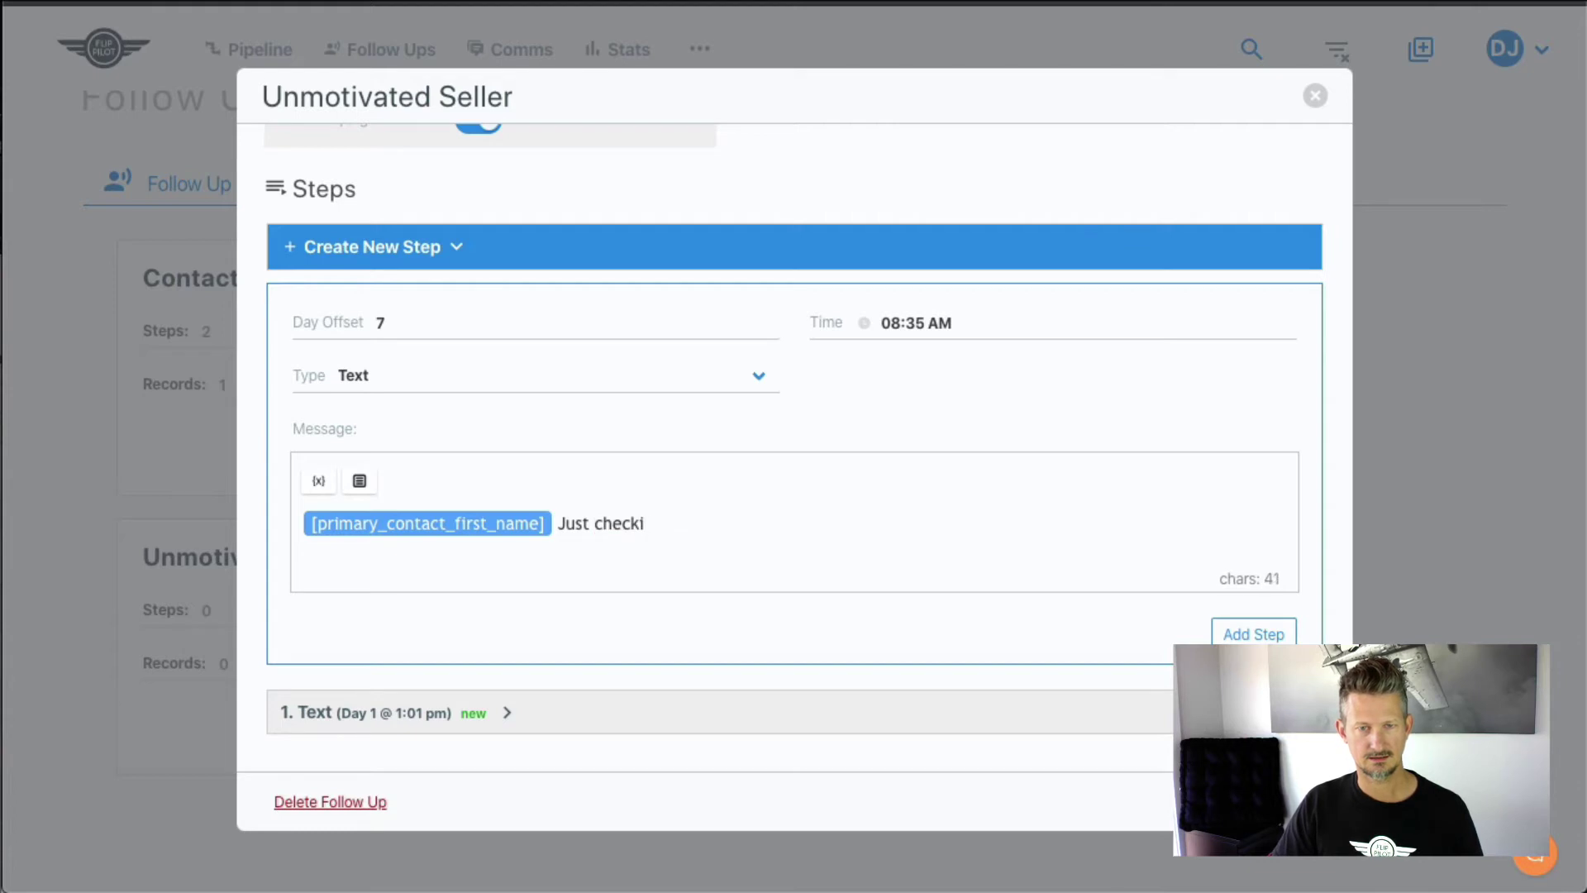
type("ng back.  We're ")
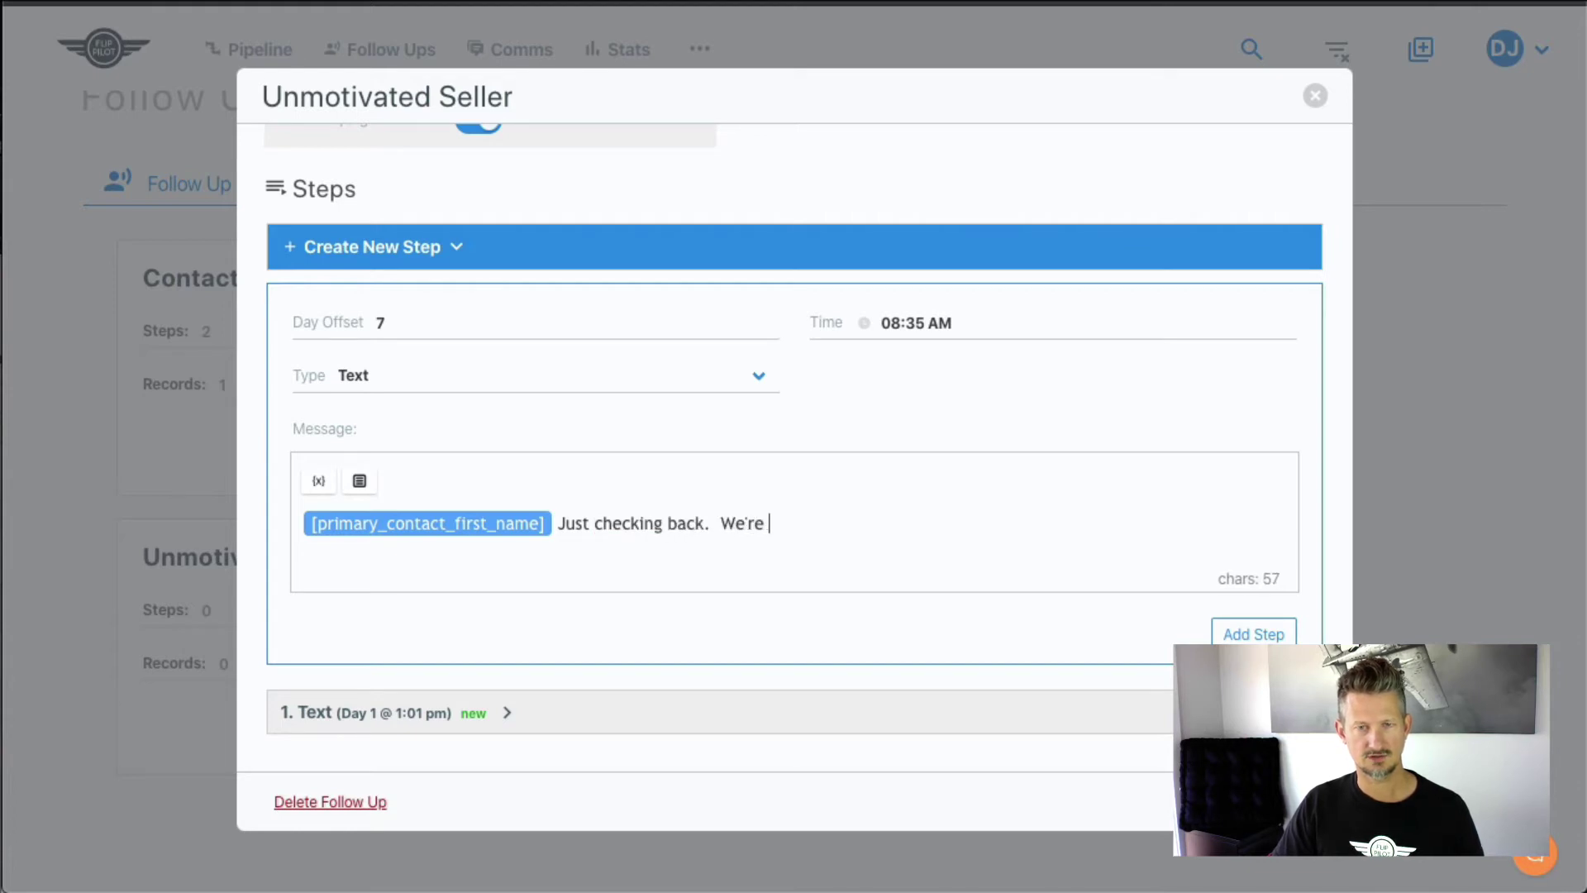
type("still interested")
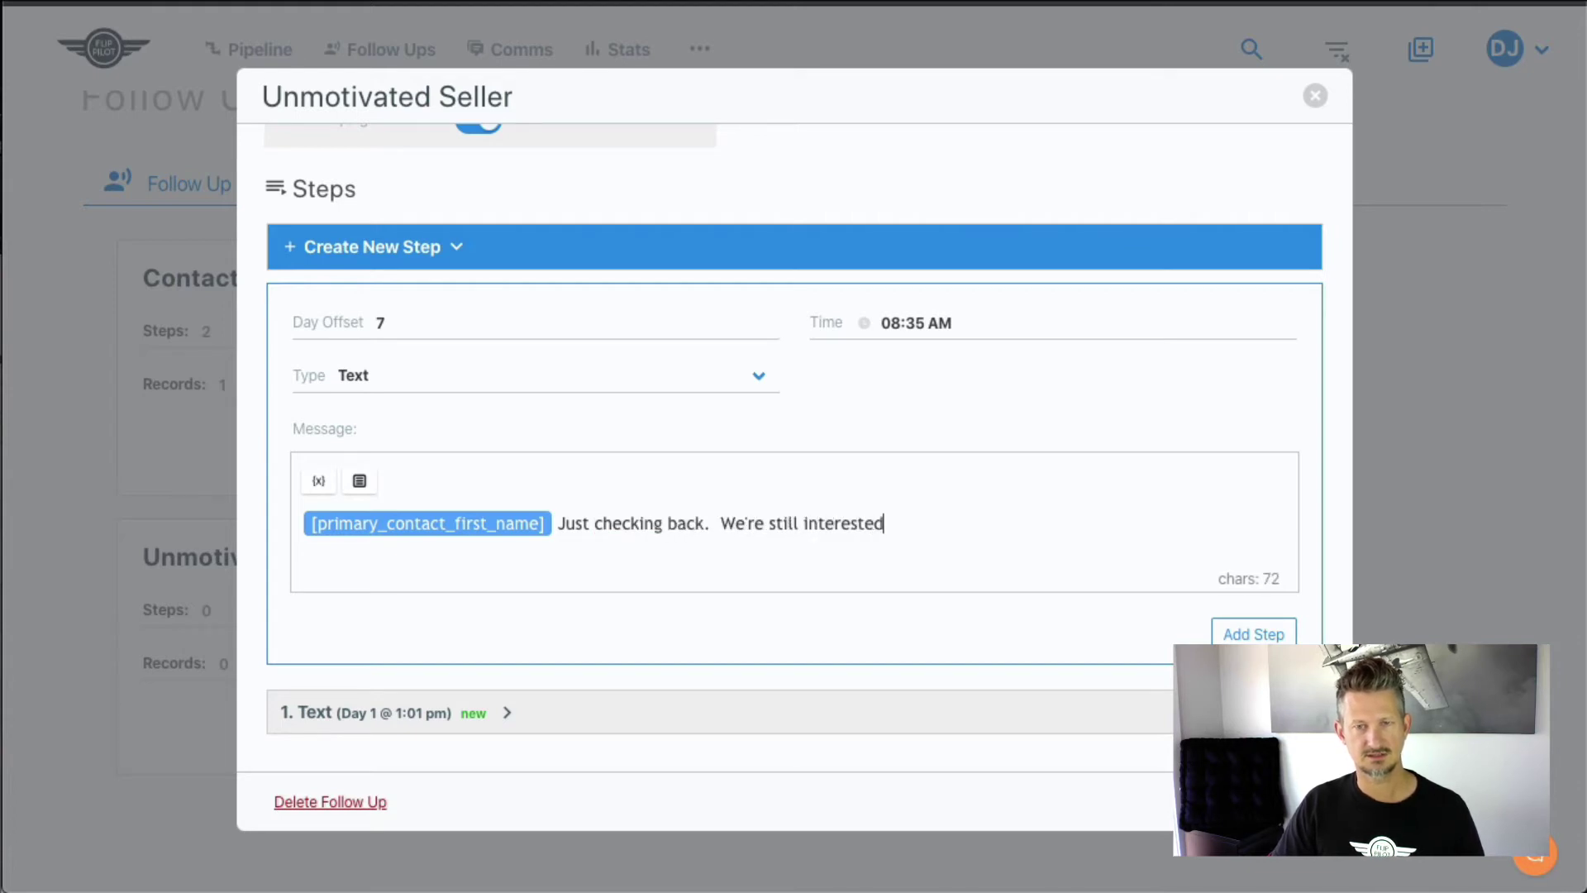
type(" in buying if you")
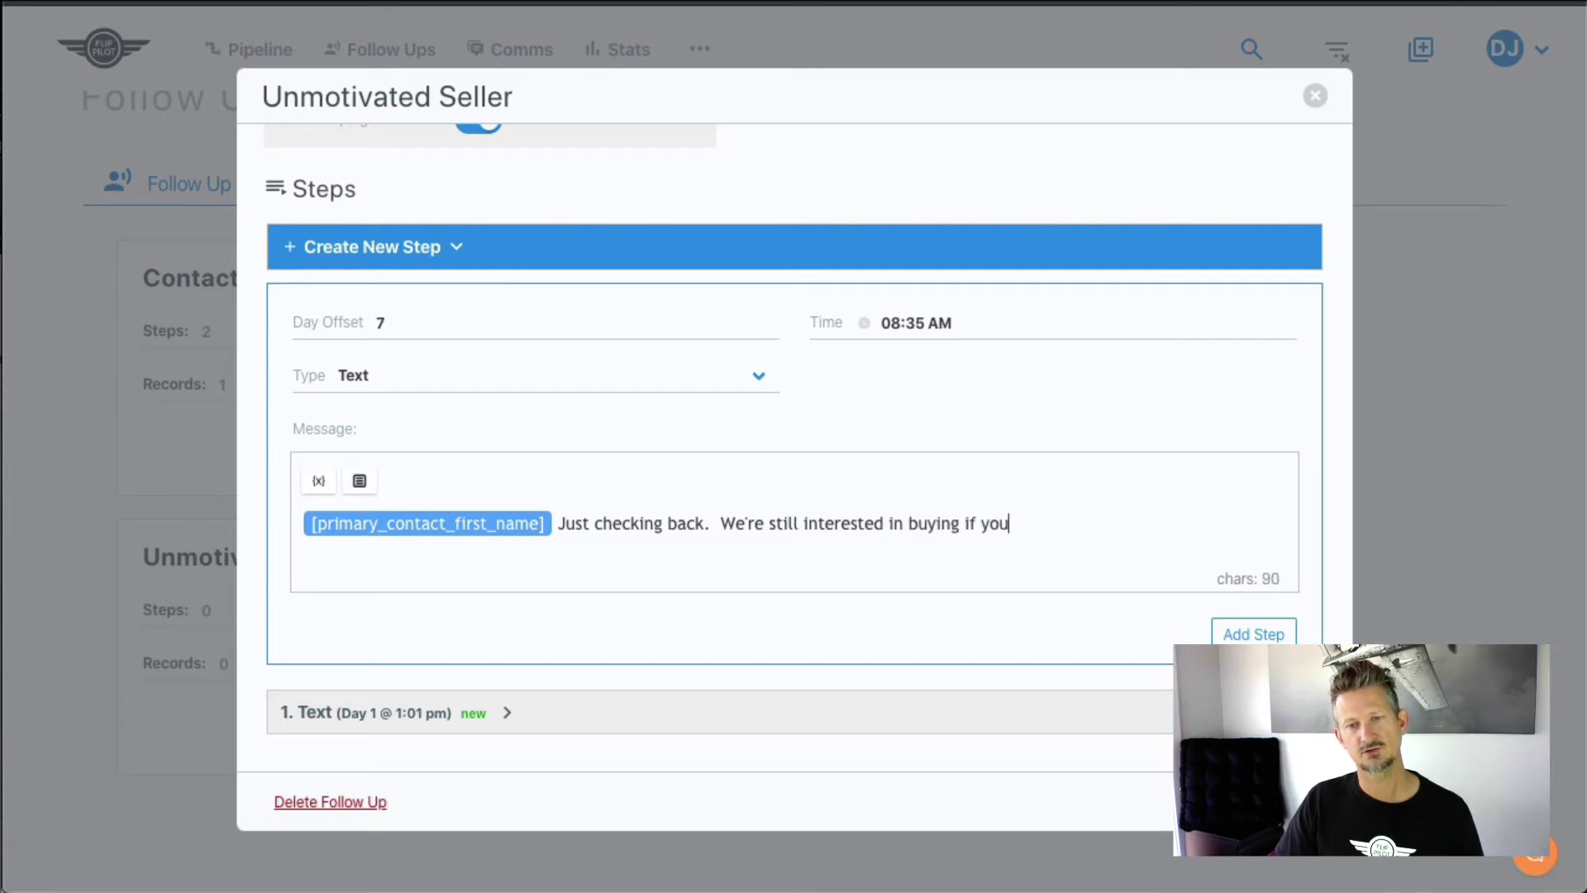
type(" change your mind.")
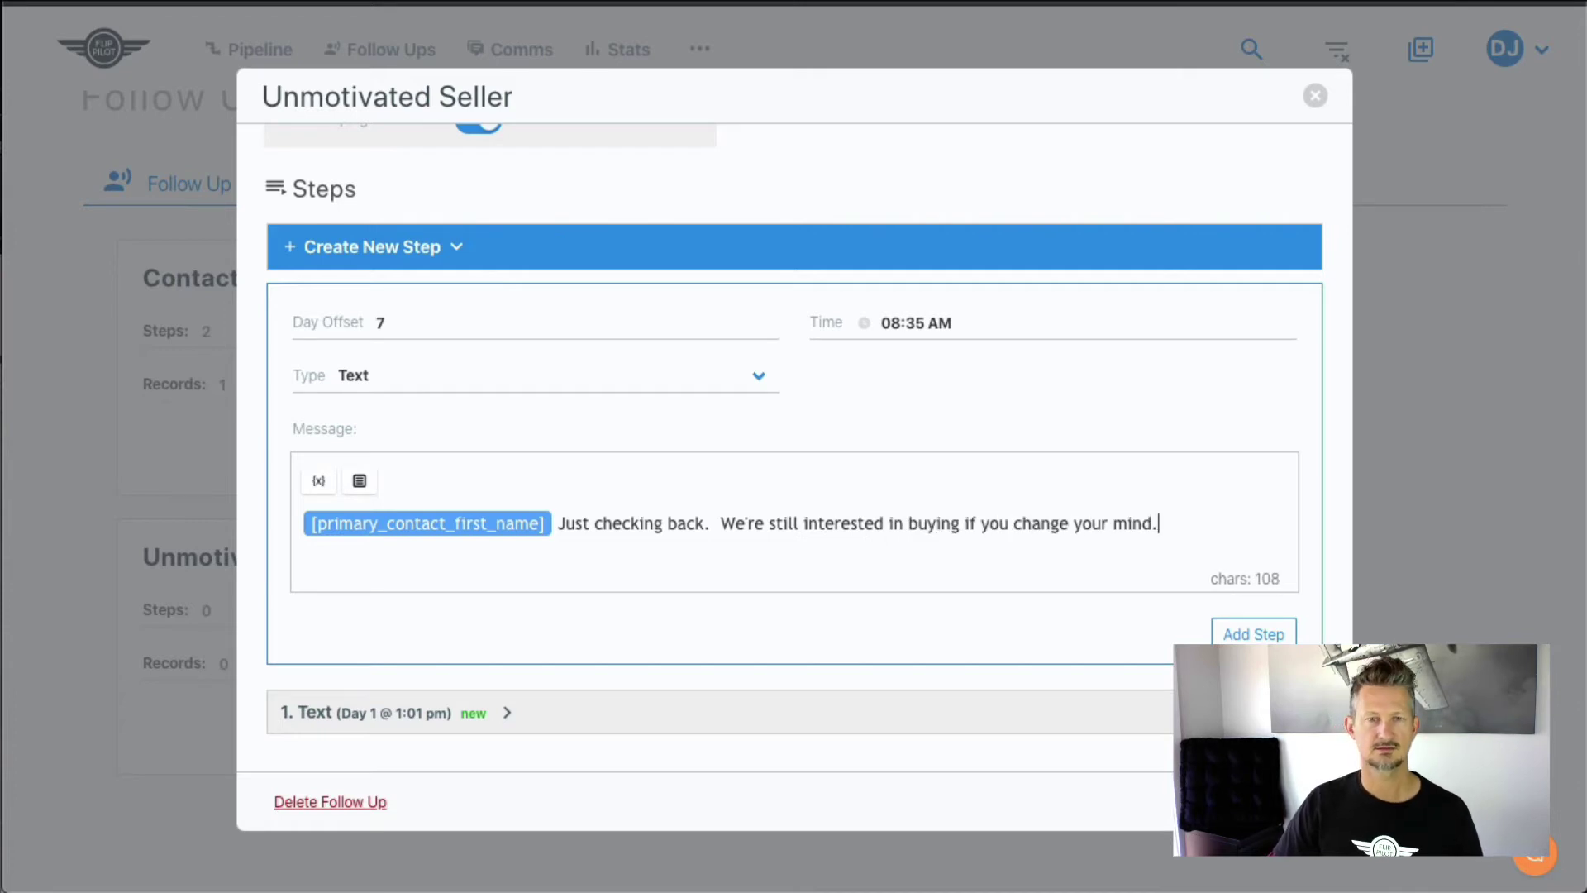
left_click(720, 523)
key("BackSpace")
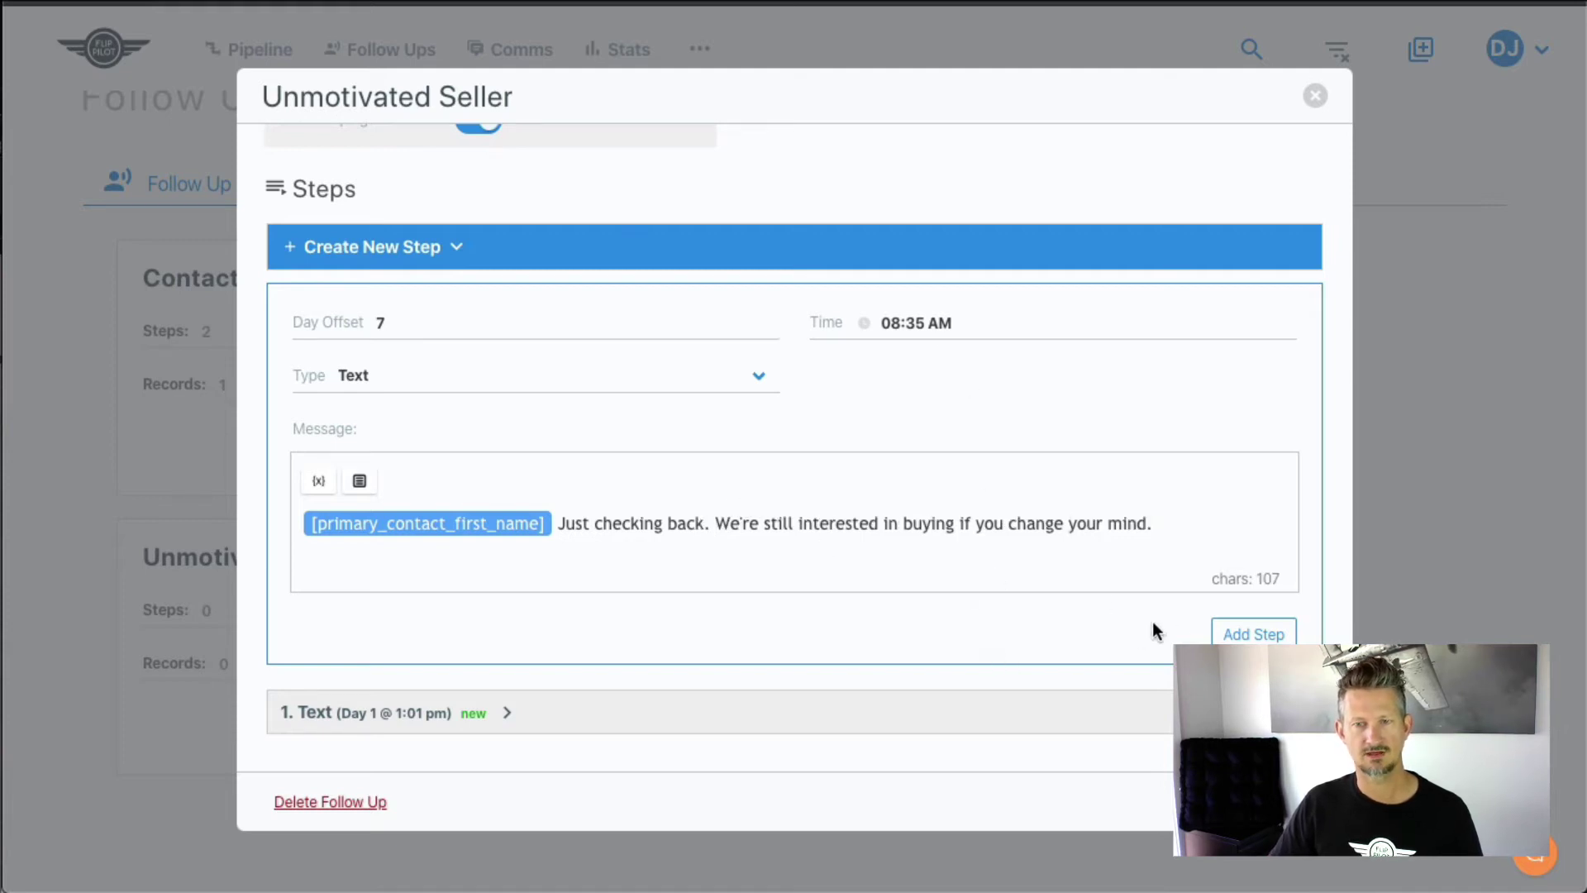
left_click(1254, 634)
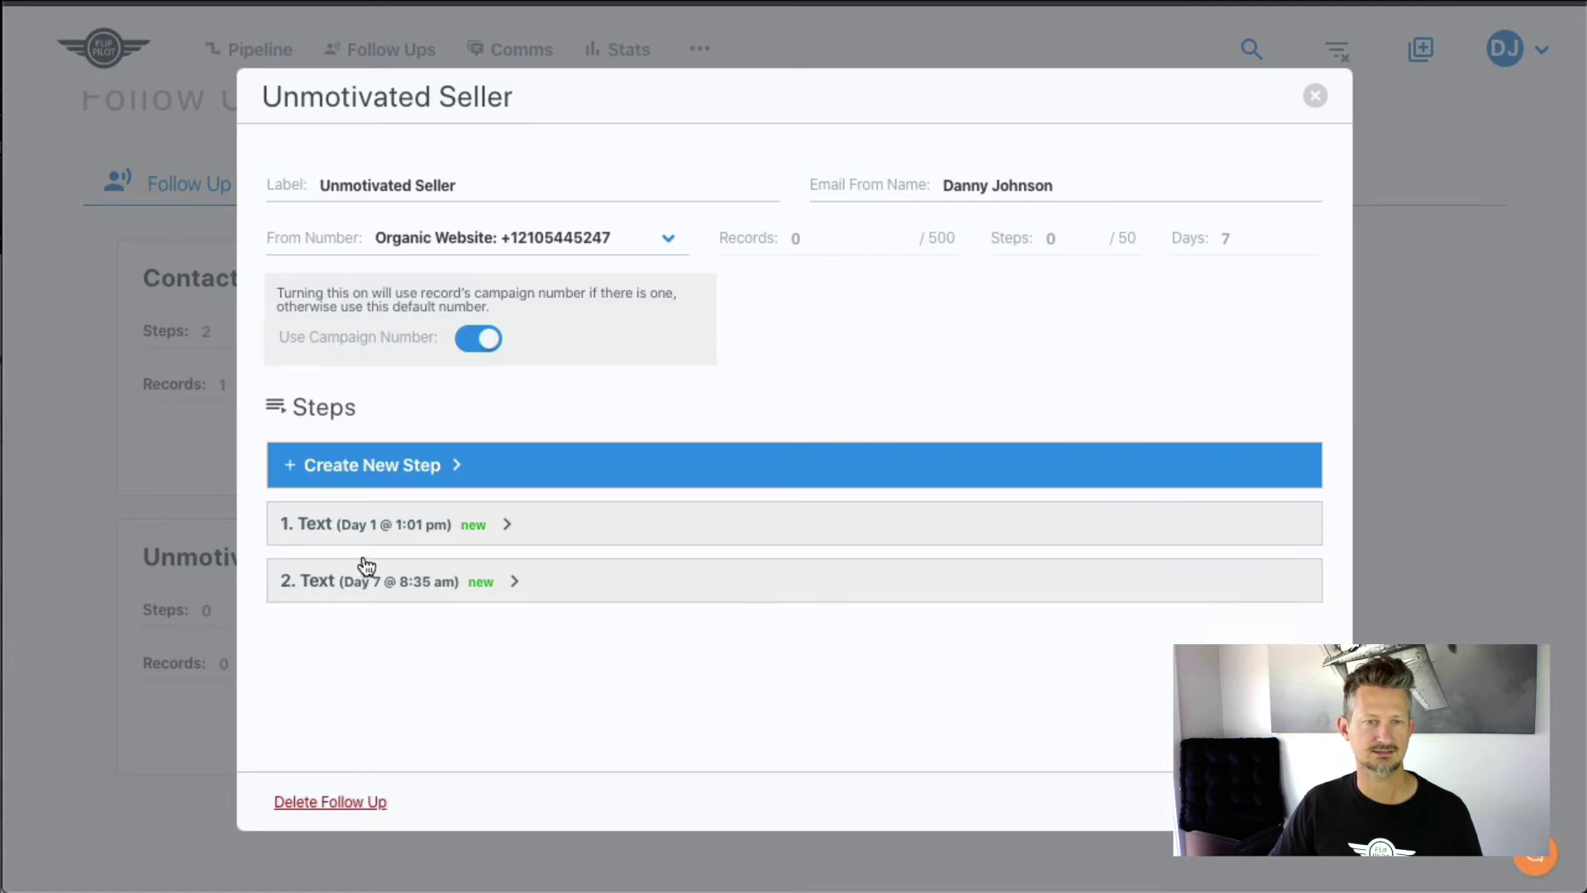
- Create a new step with Day Offset 14 and time 9:30 AM
left_click(427, 486)
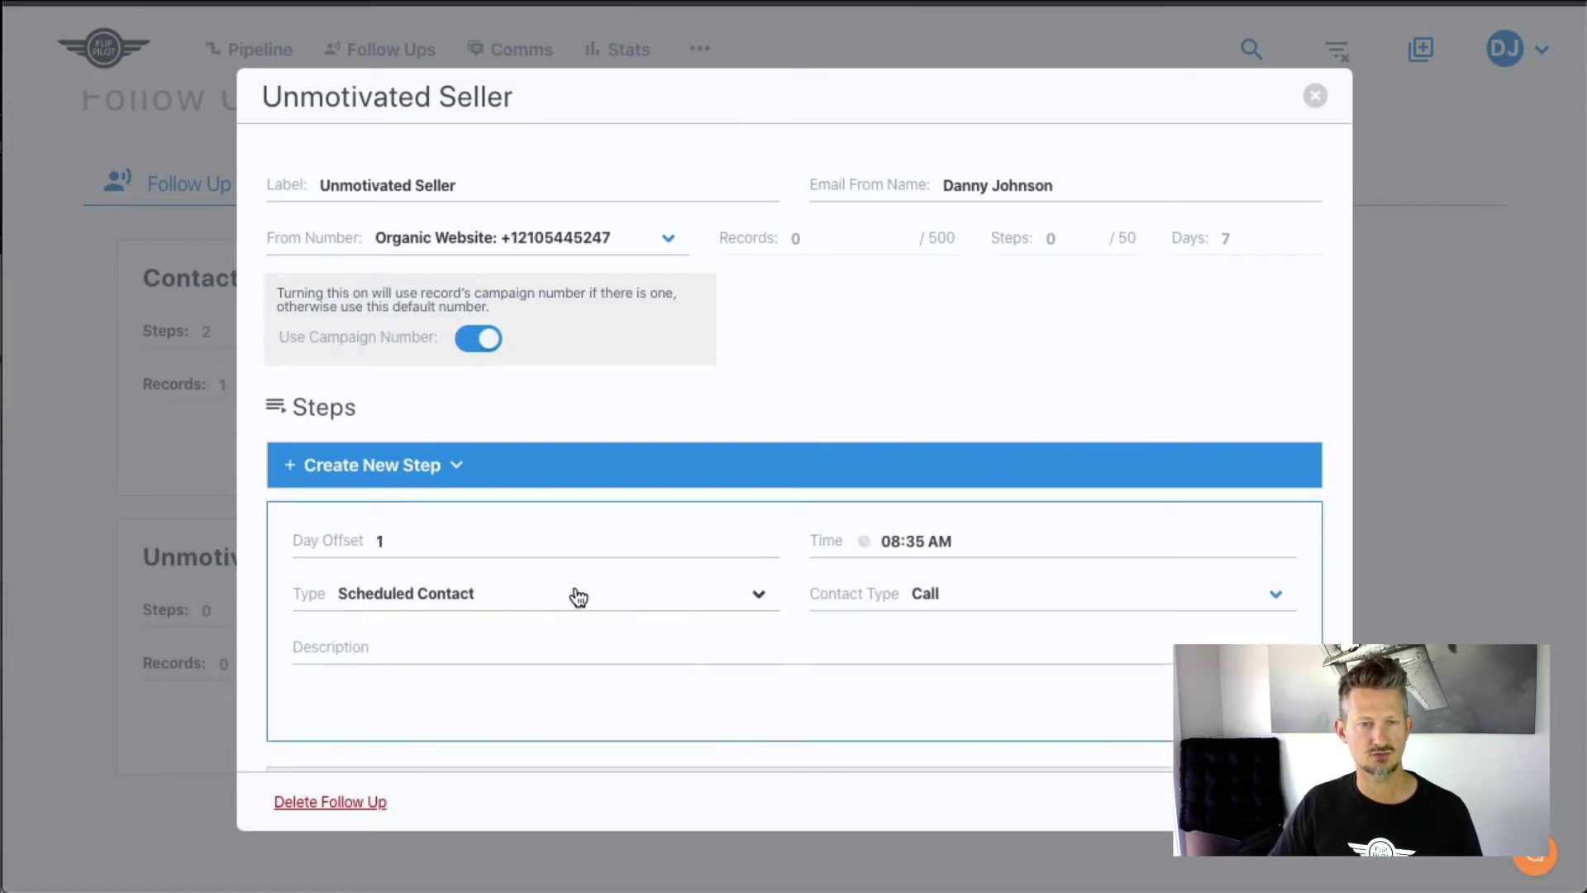
left_click(559, 549)
key("BackSpace")
type("14")
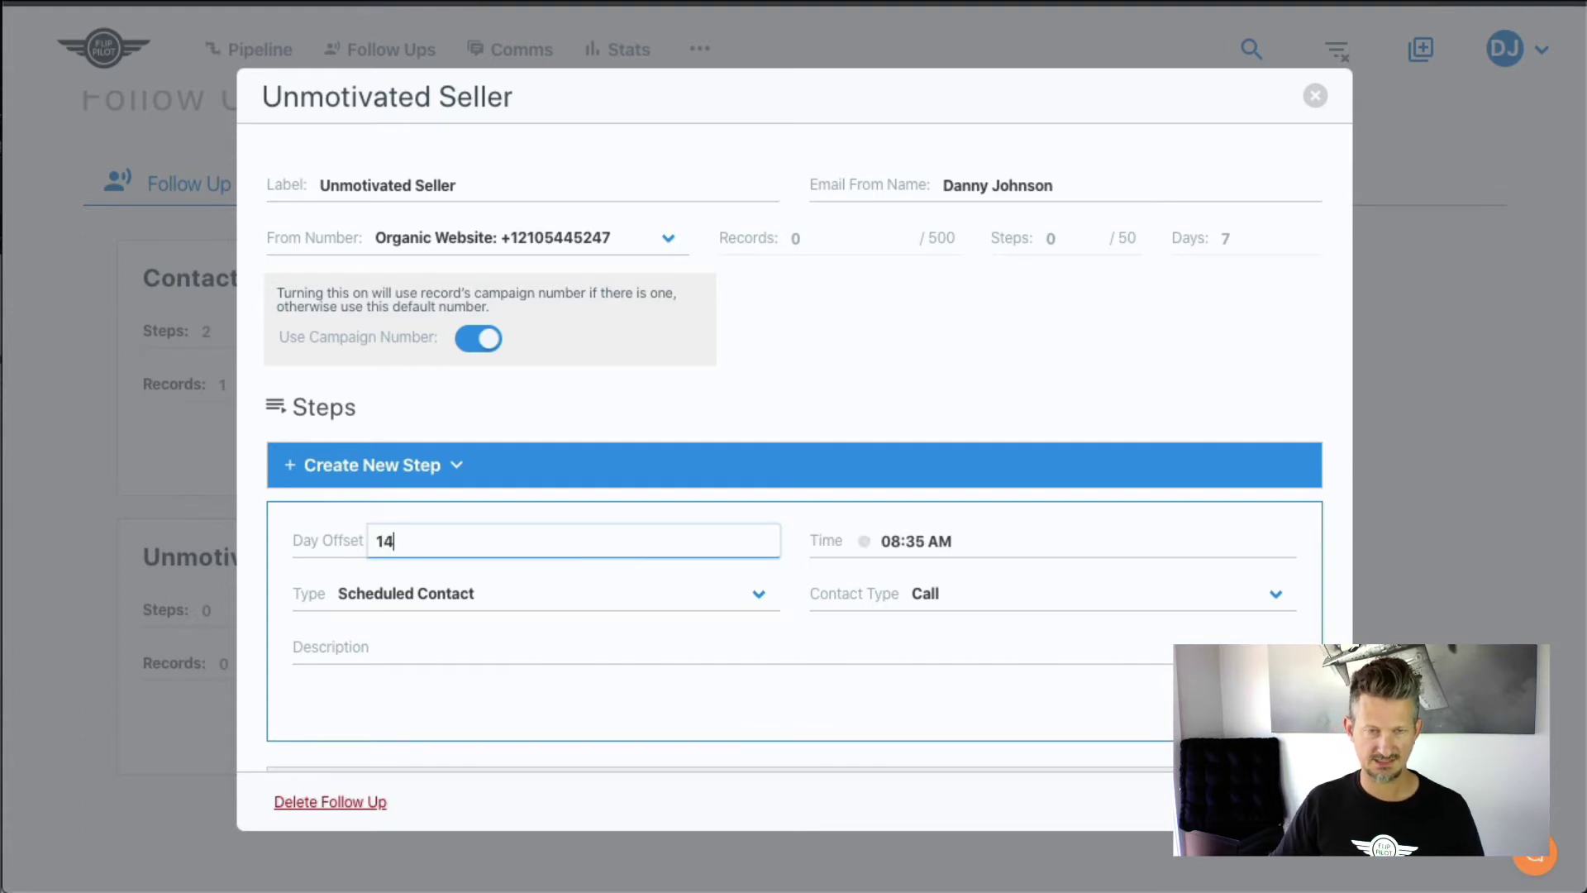
left_click(911, 543)
left_click(1014, 583)
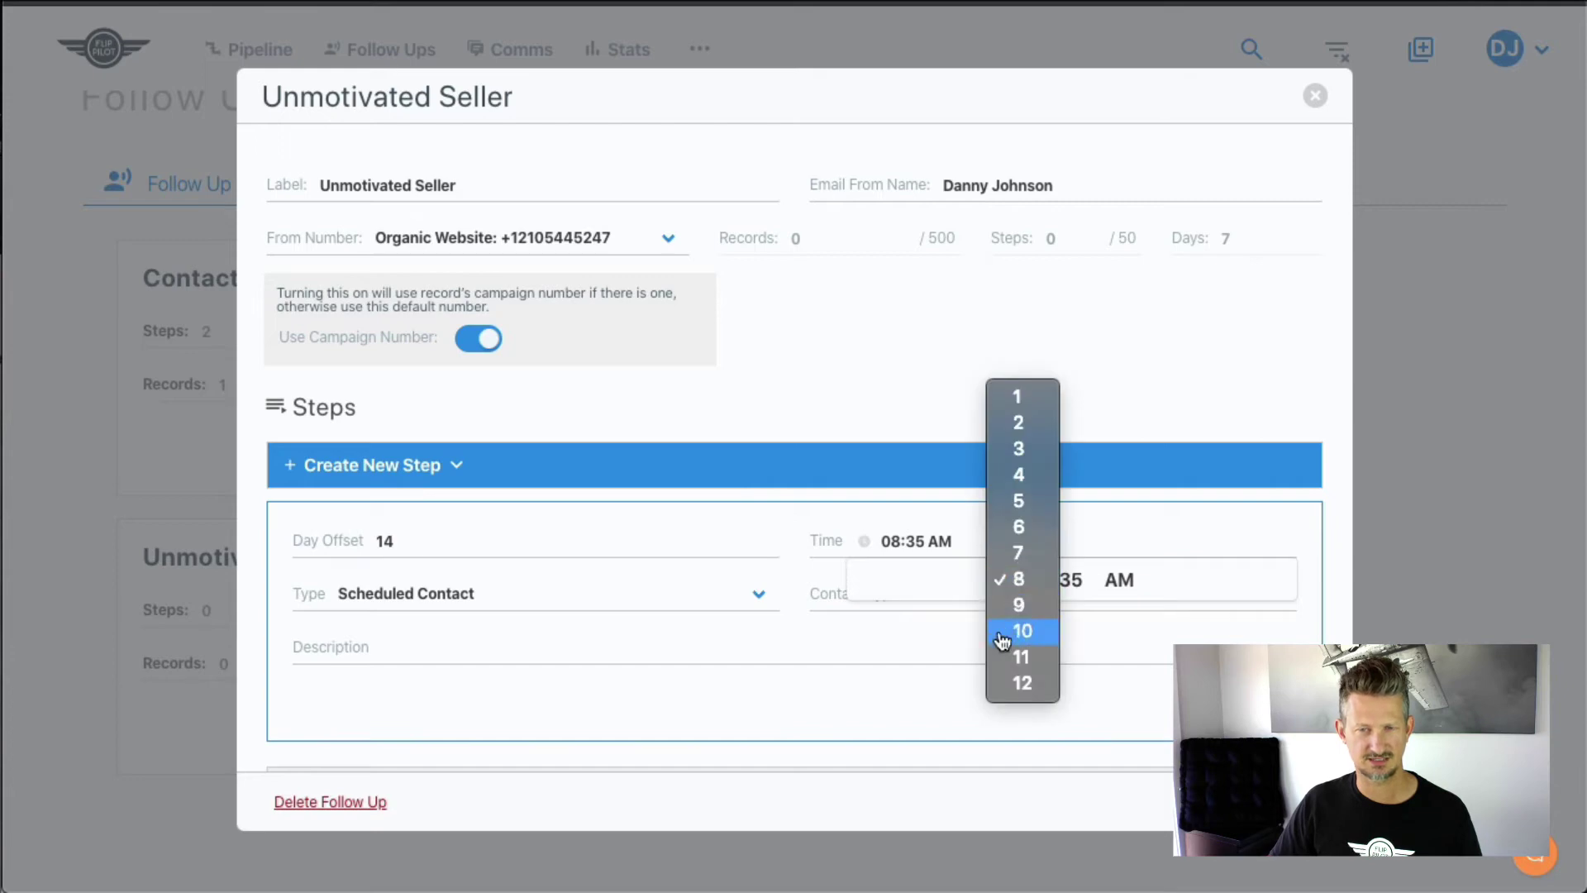
left_click(1062, 606)
left_click(1071, 592)
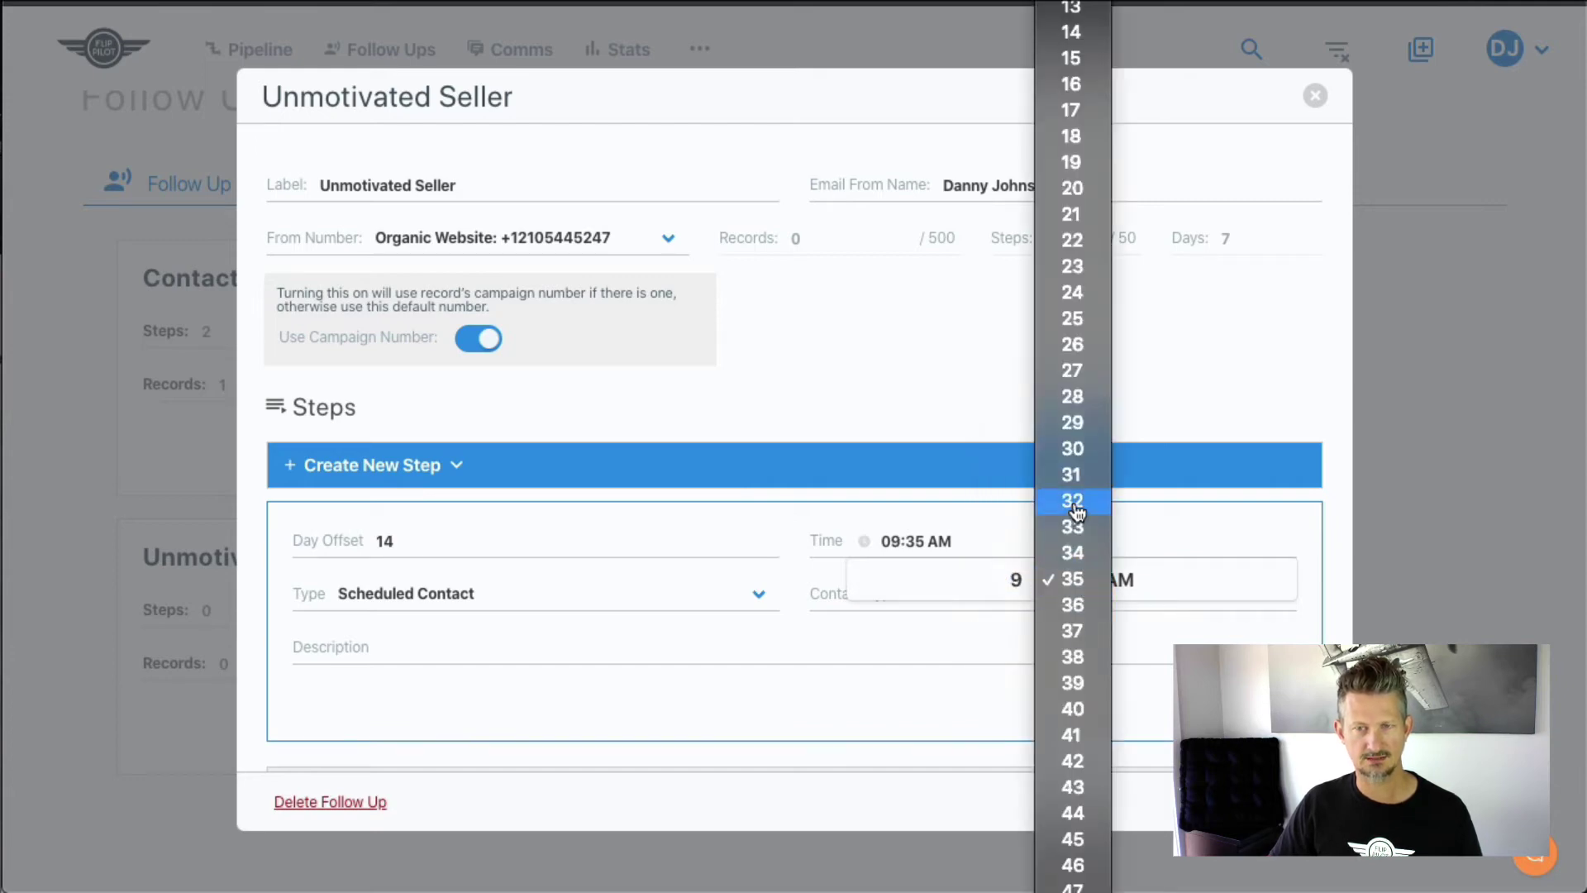
left_click(1072, 450)
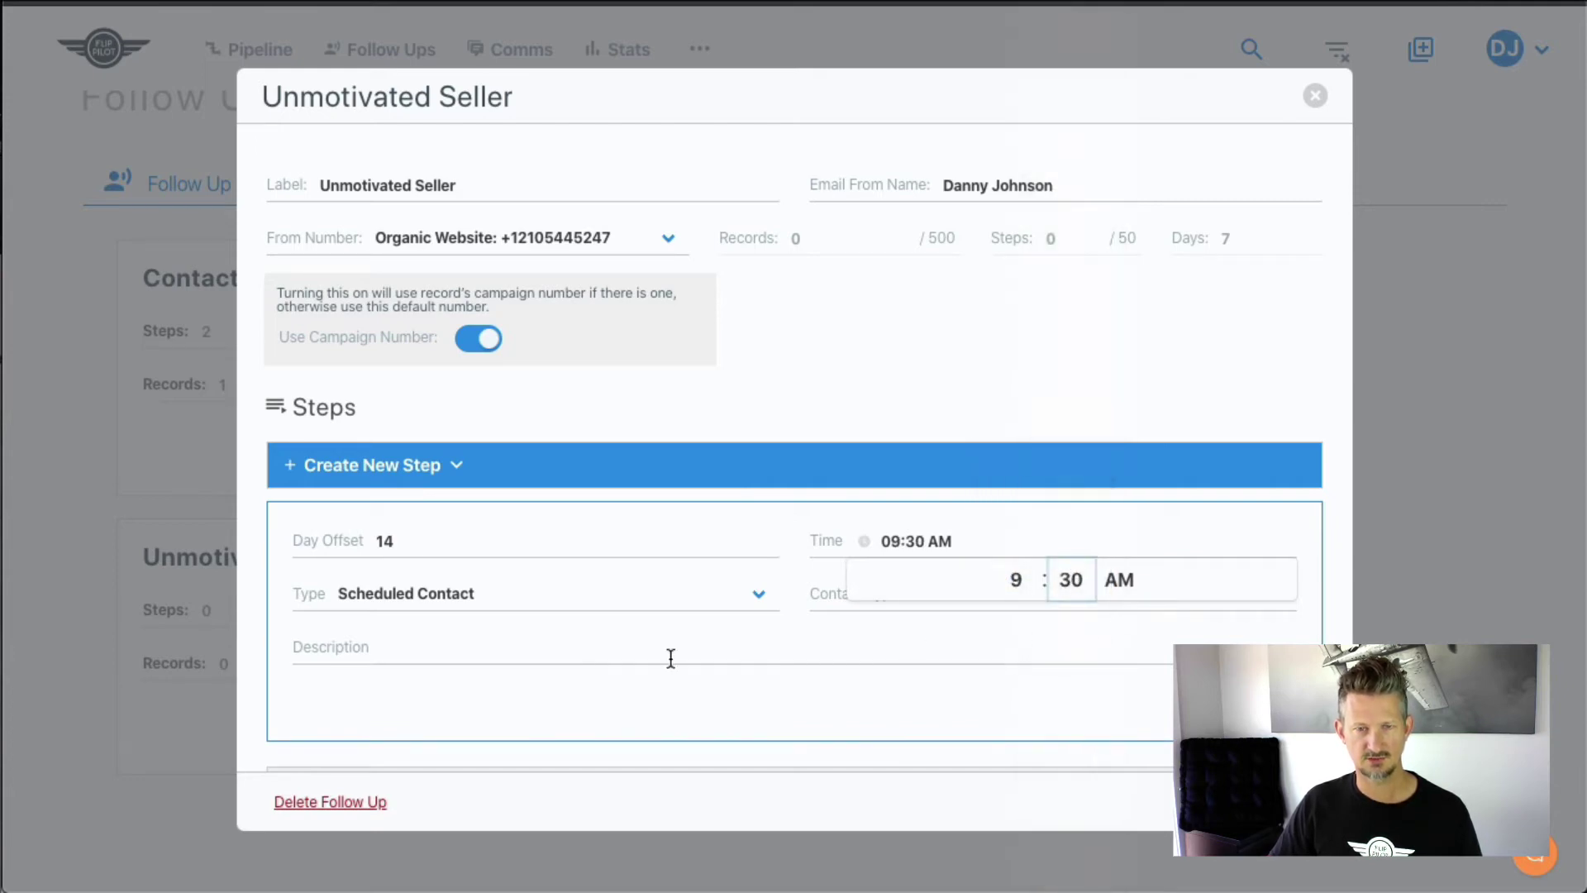
- Keep it a Scheduled Contact Call, describe it as 'See if anything's changed', and save
left_click(744, 604)
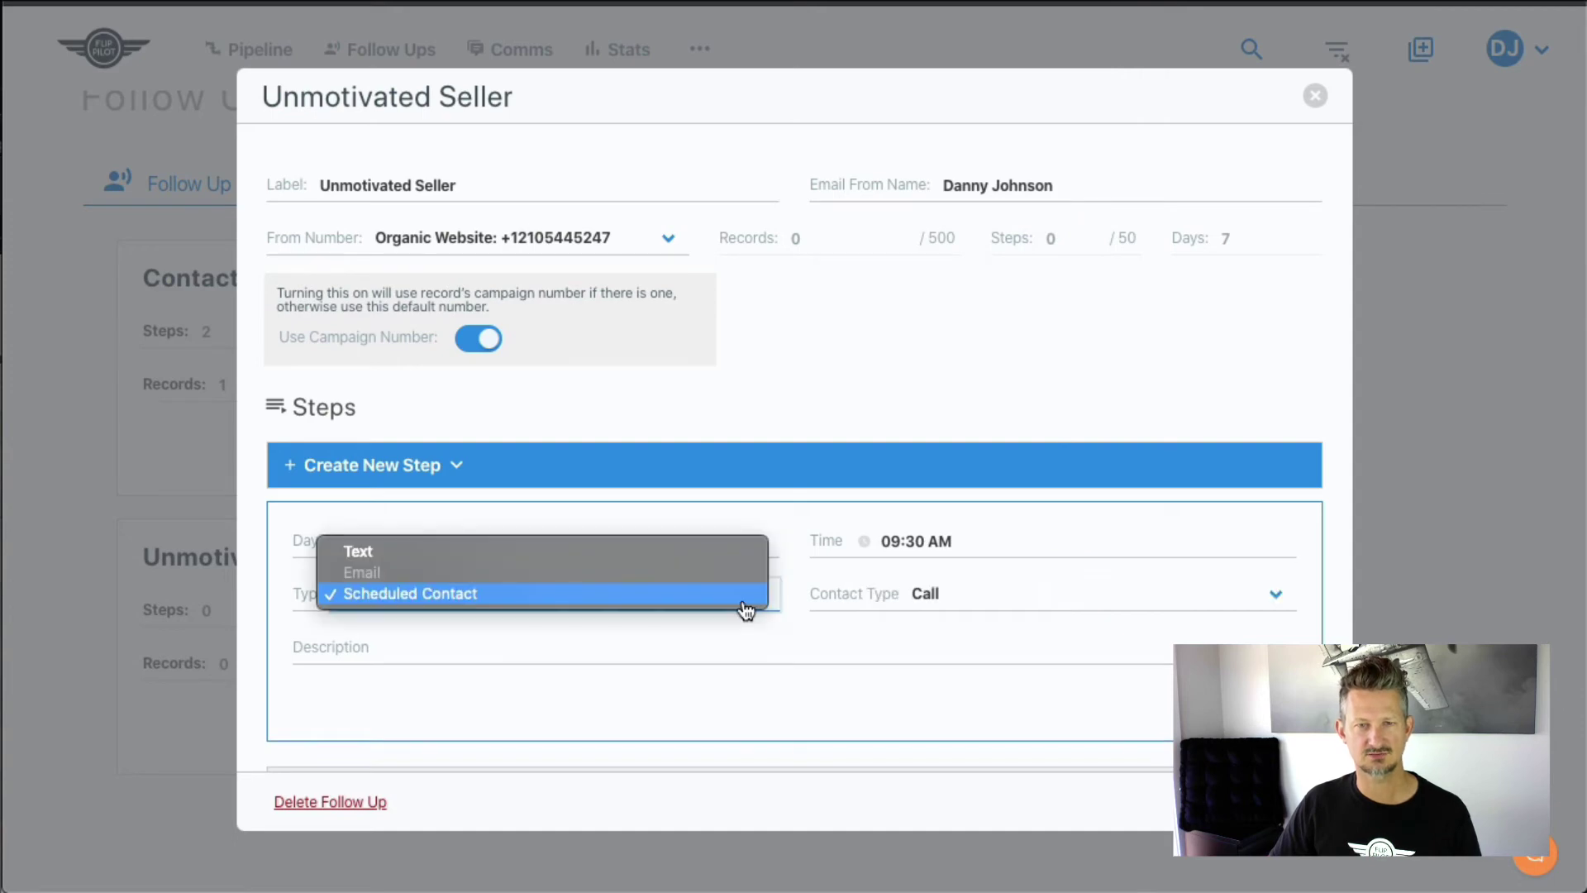
left_click(744, 604)
left_click(979, 612)
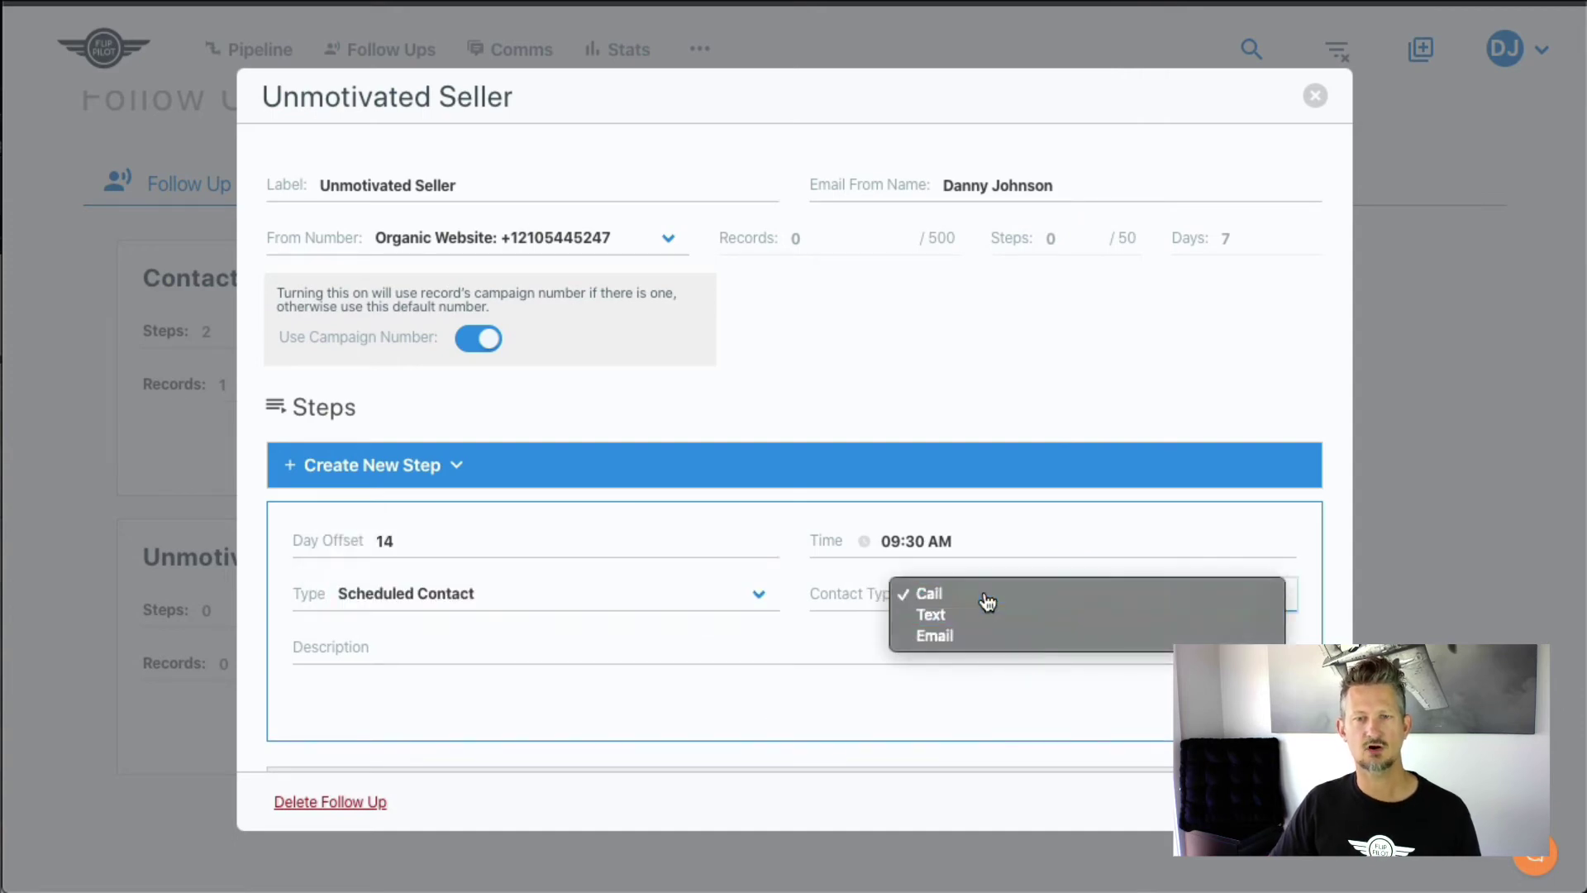
left_click(987, 602)
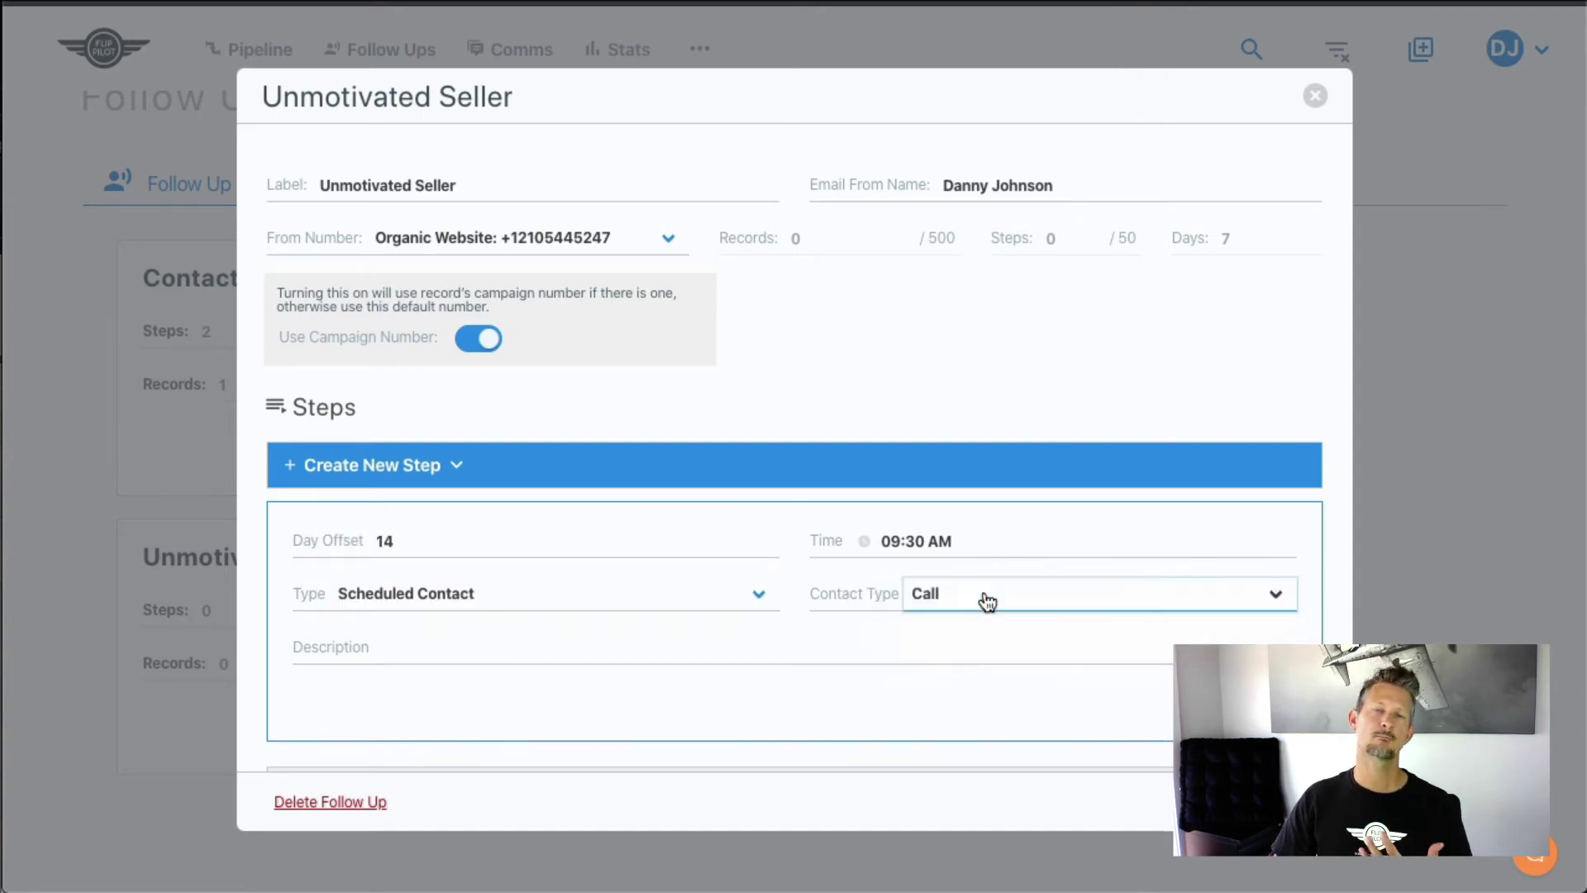
left_click(776, 655)
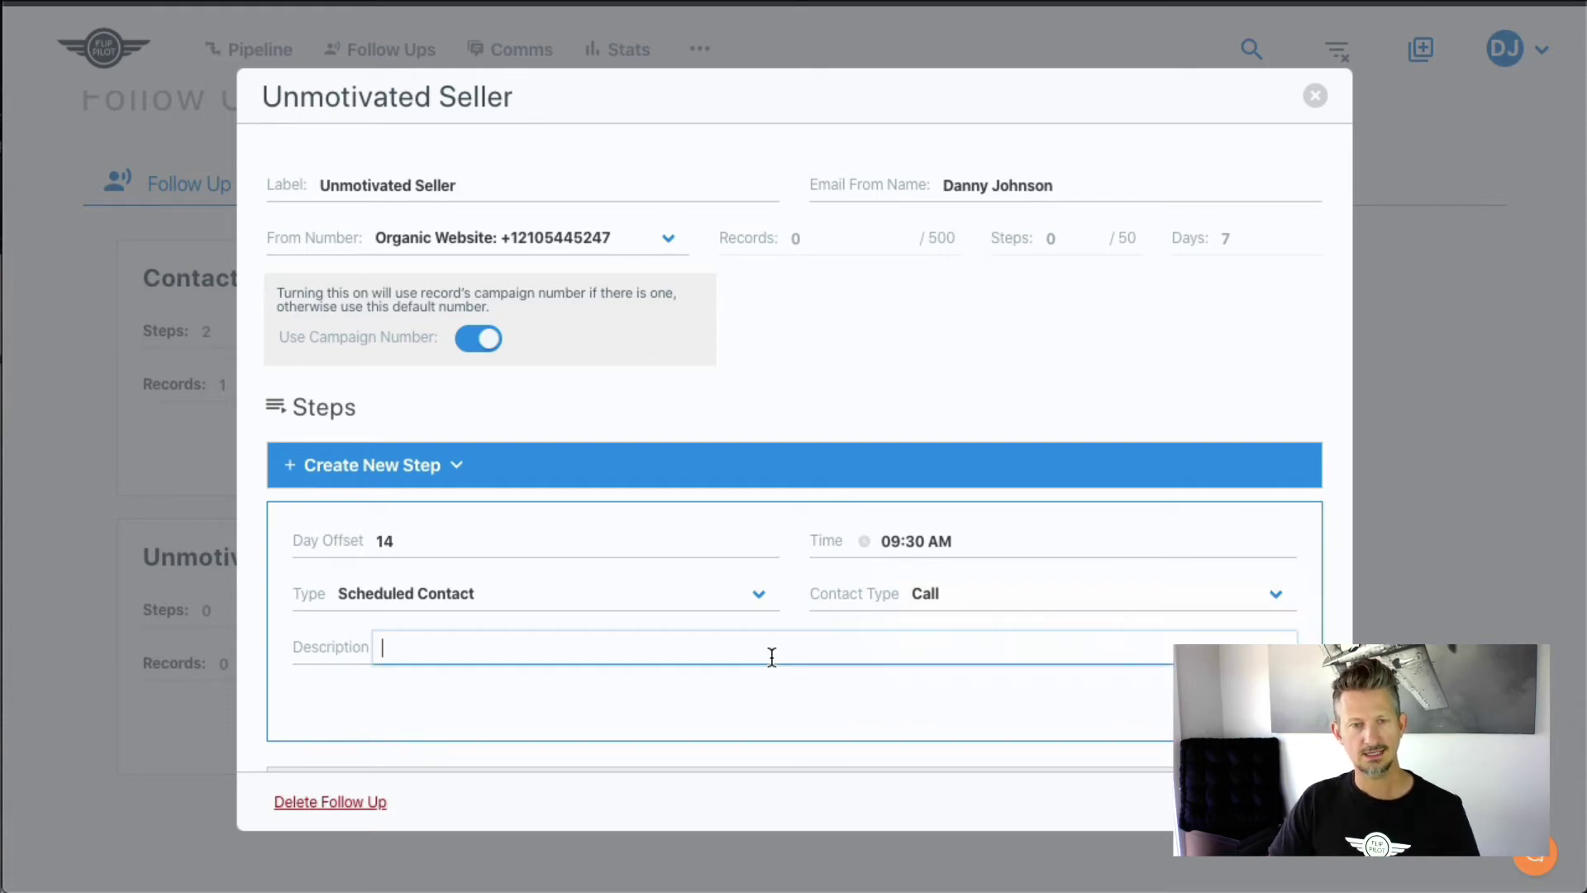
type("See if ")
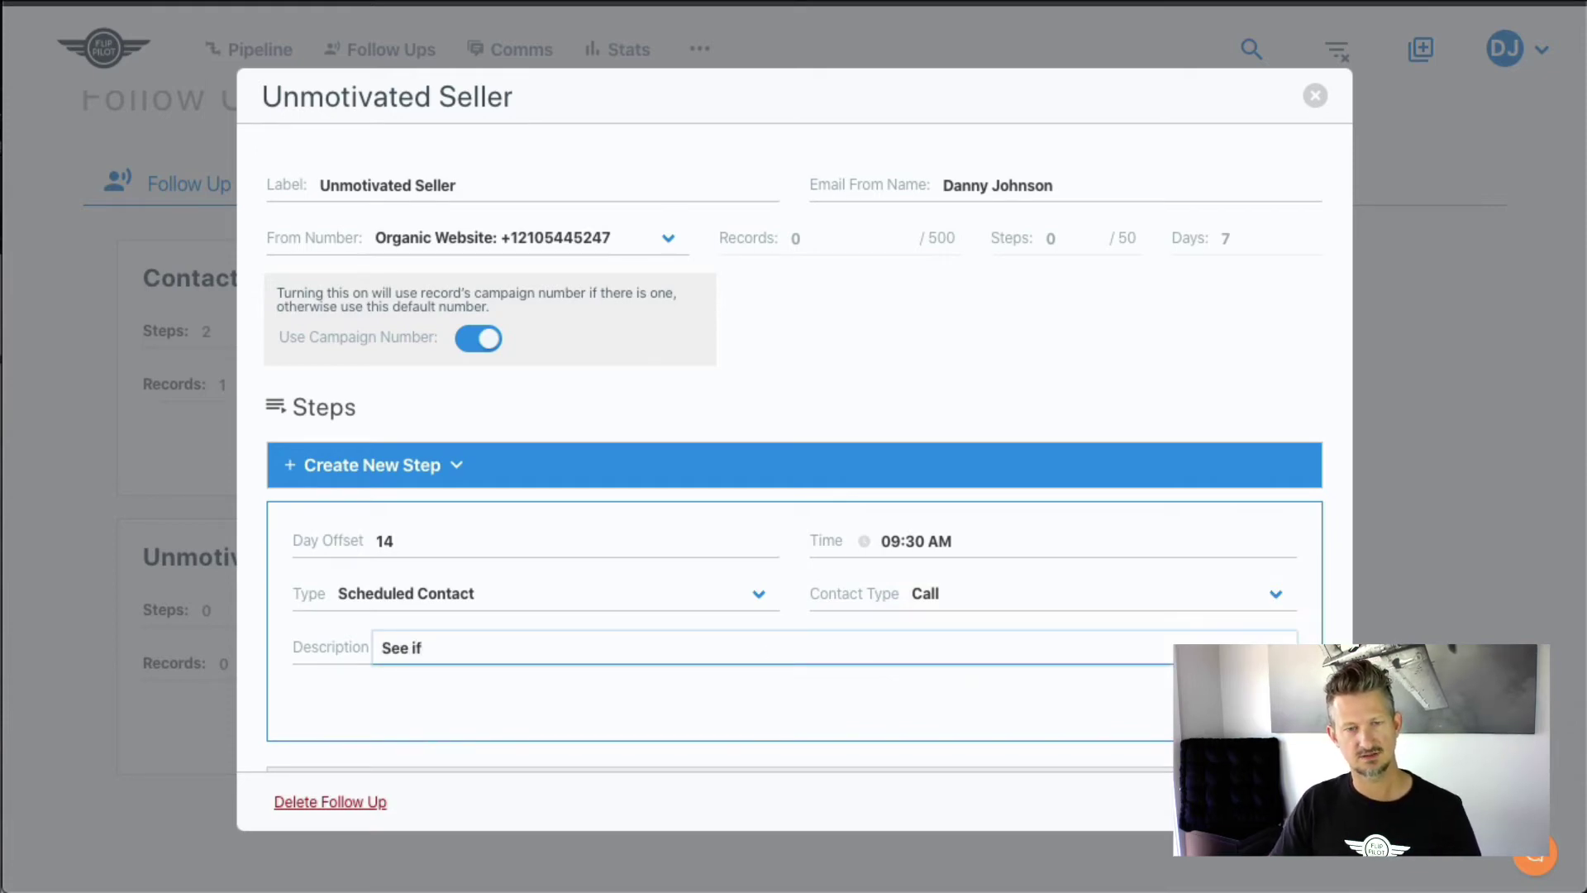
type("anything's")
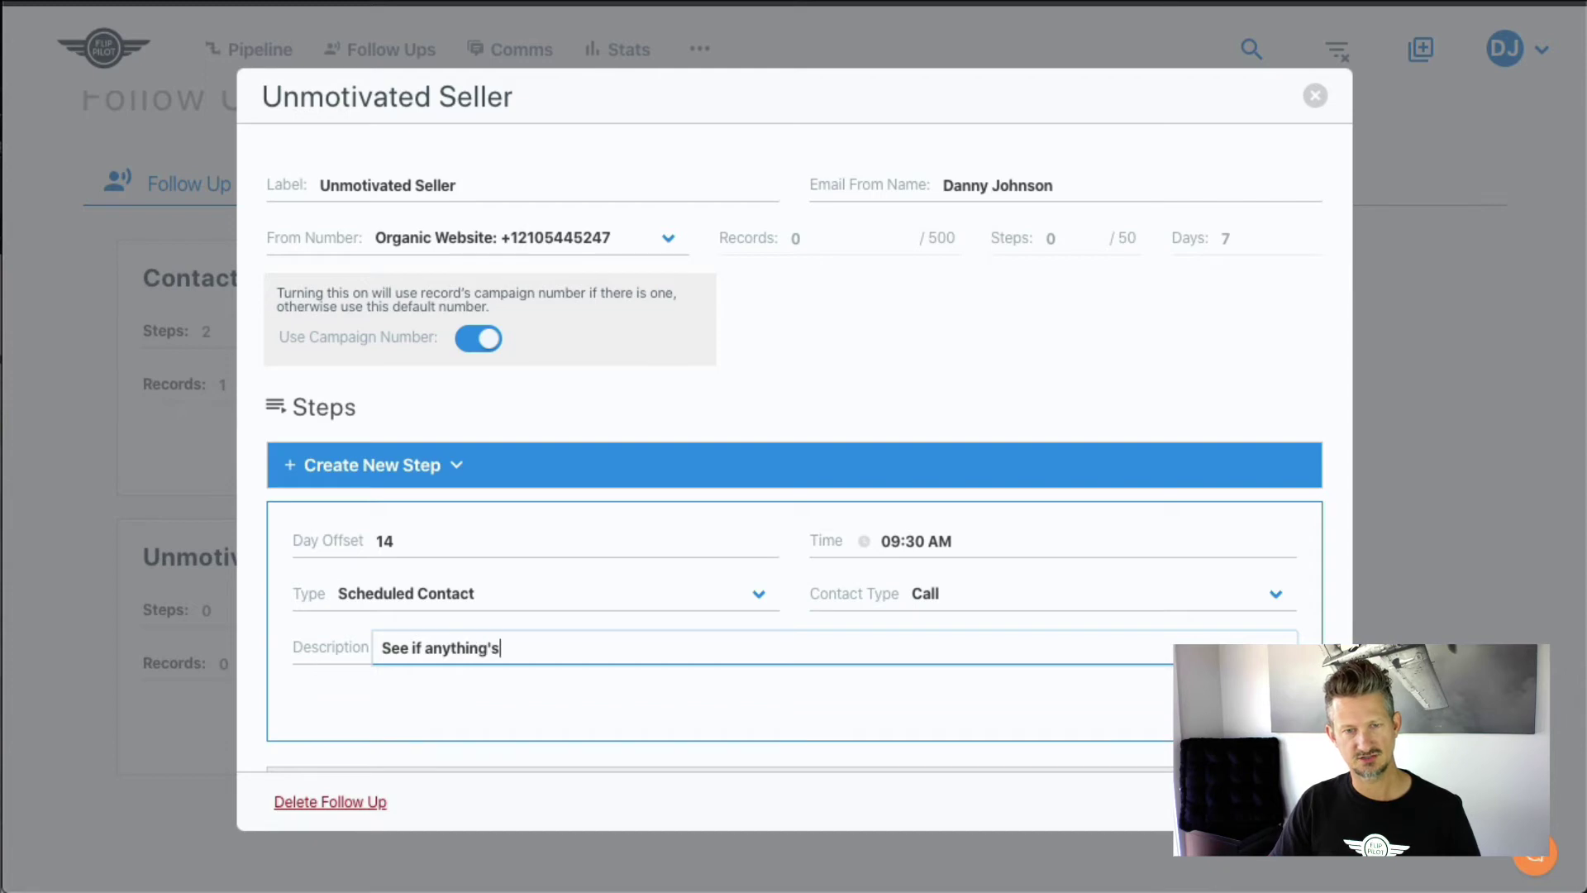
type(" changed")
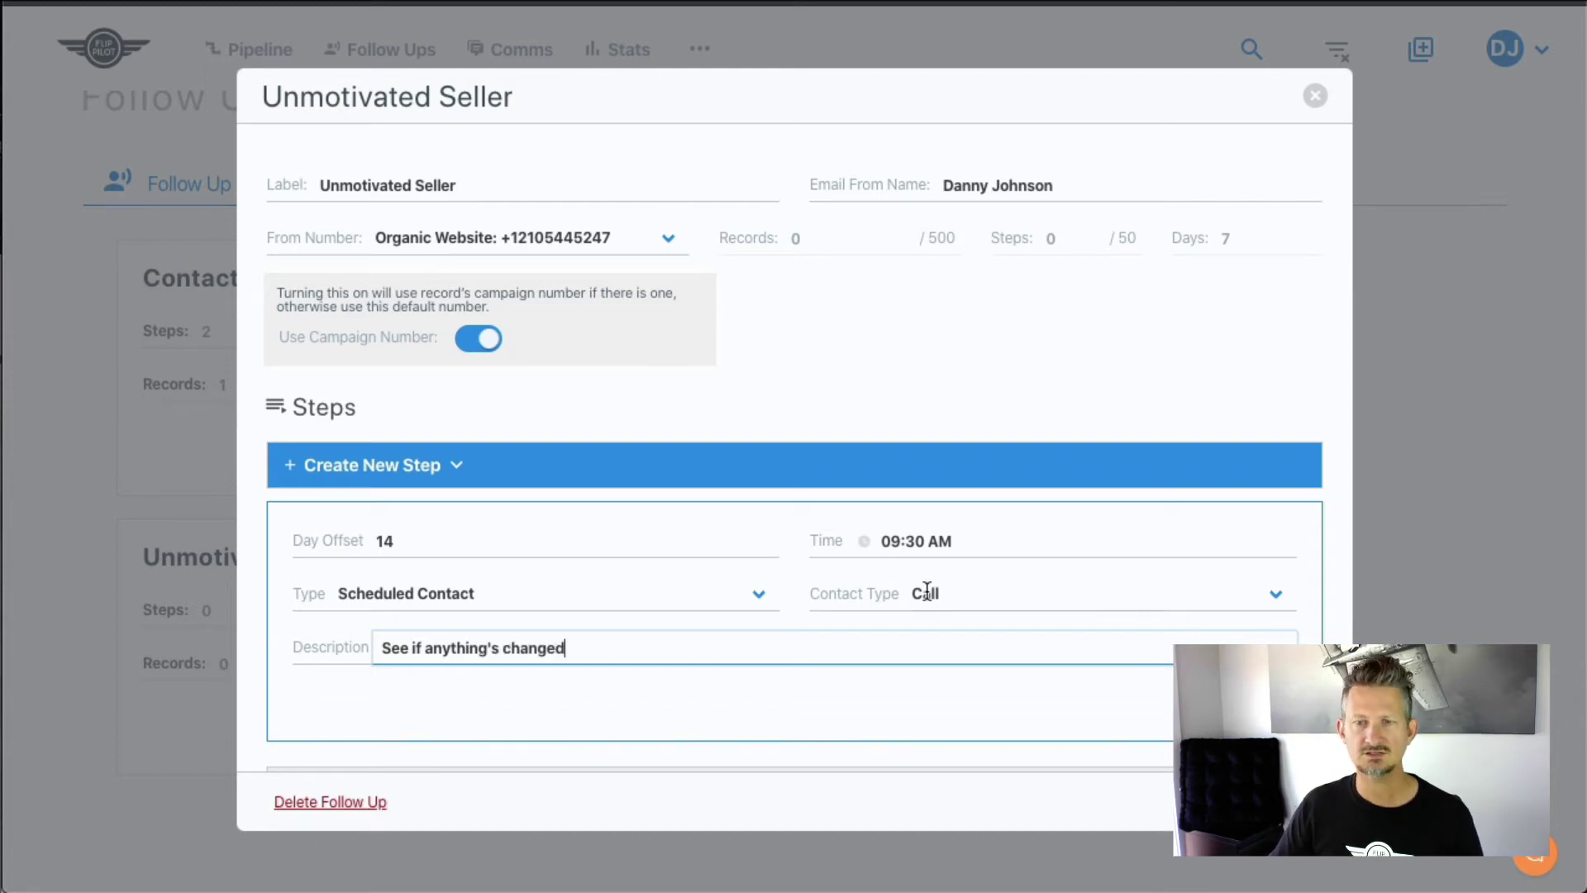
key("Return")
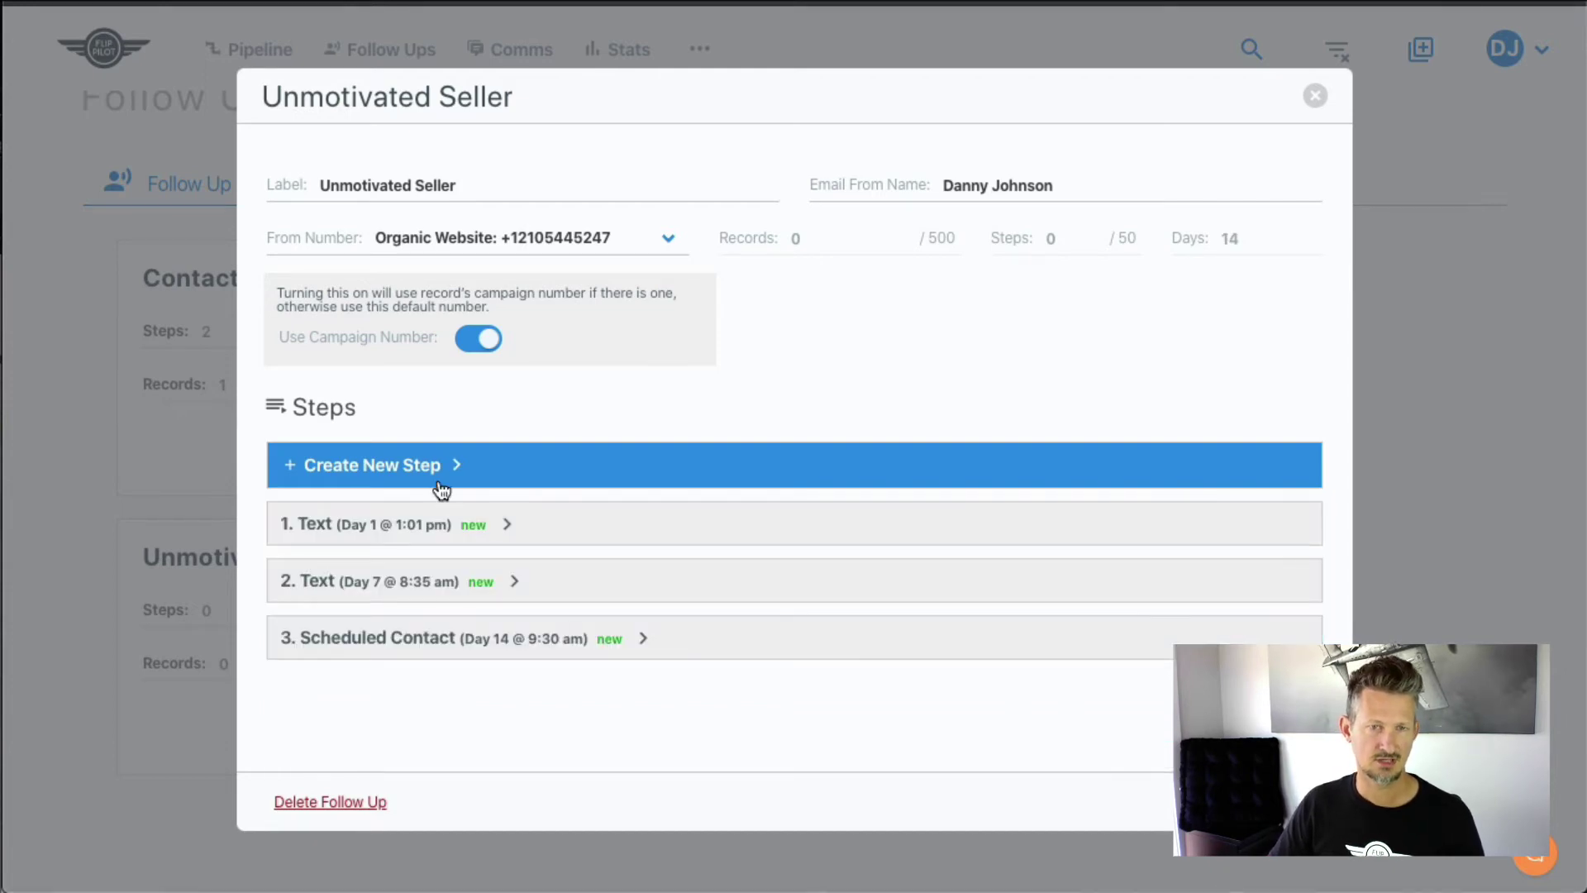
- Create a new step with Day Offset 21 and time 9:38 AM
left_click(440, 485)
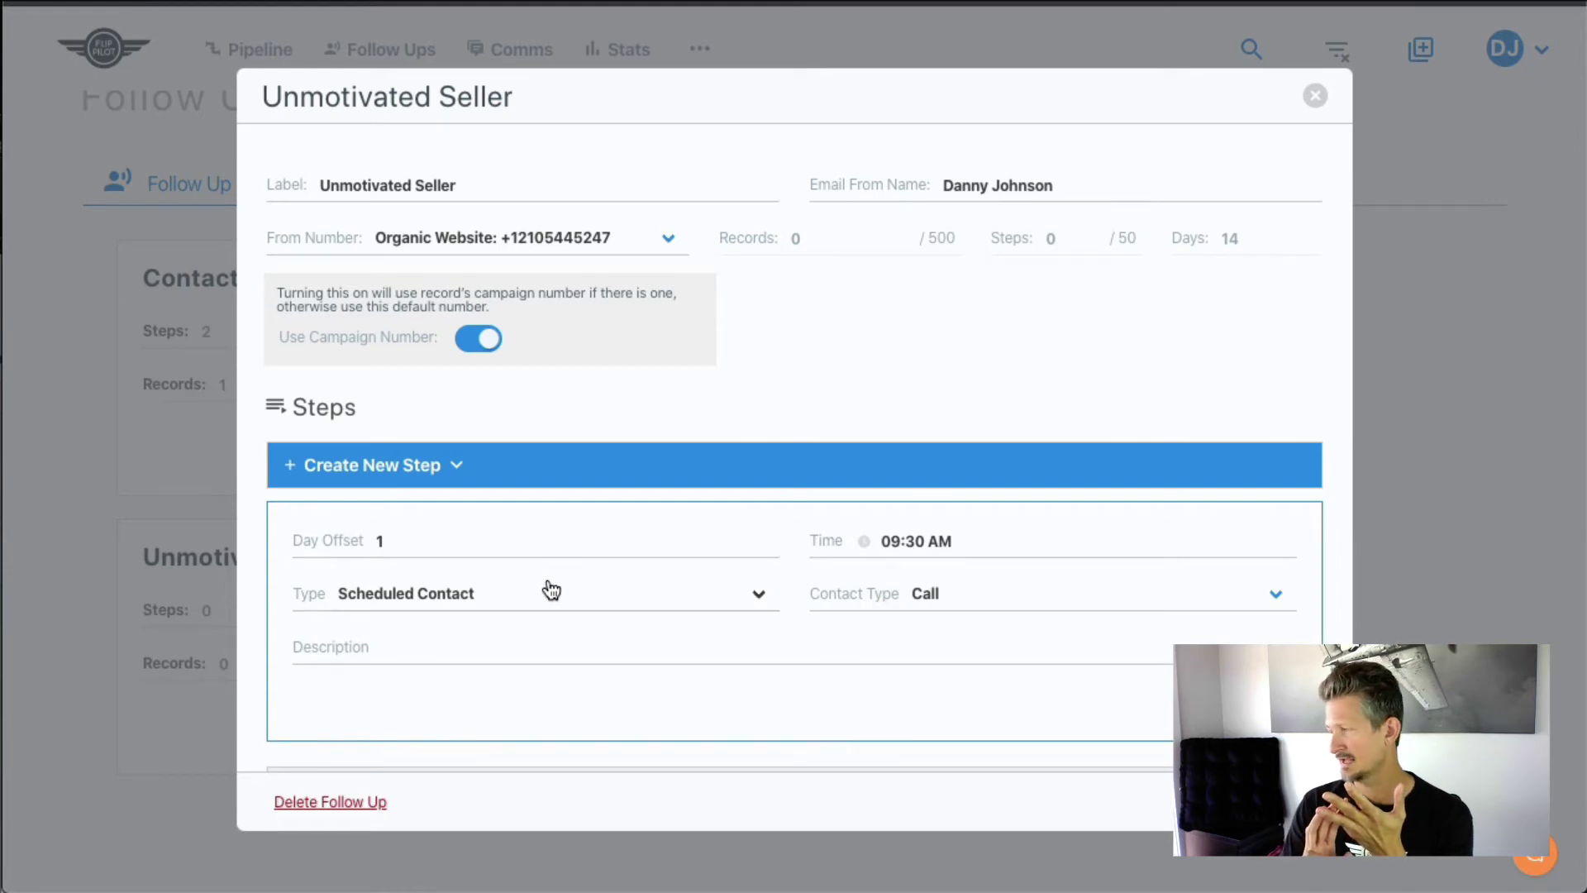
left_click(454, 546)
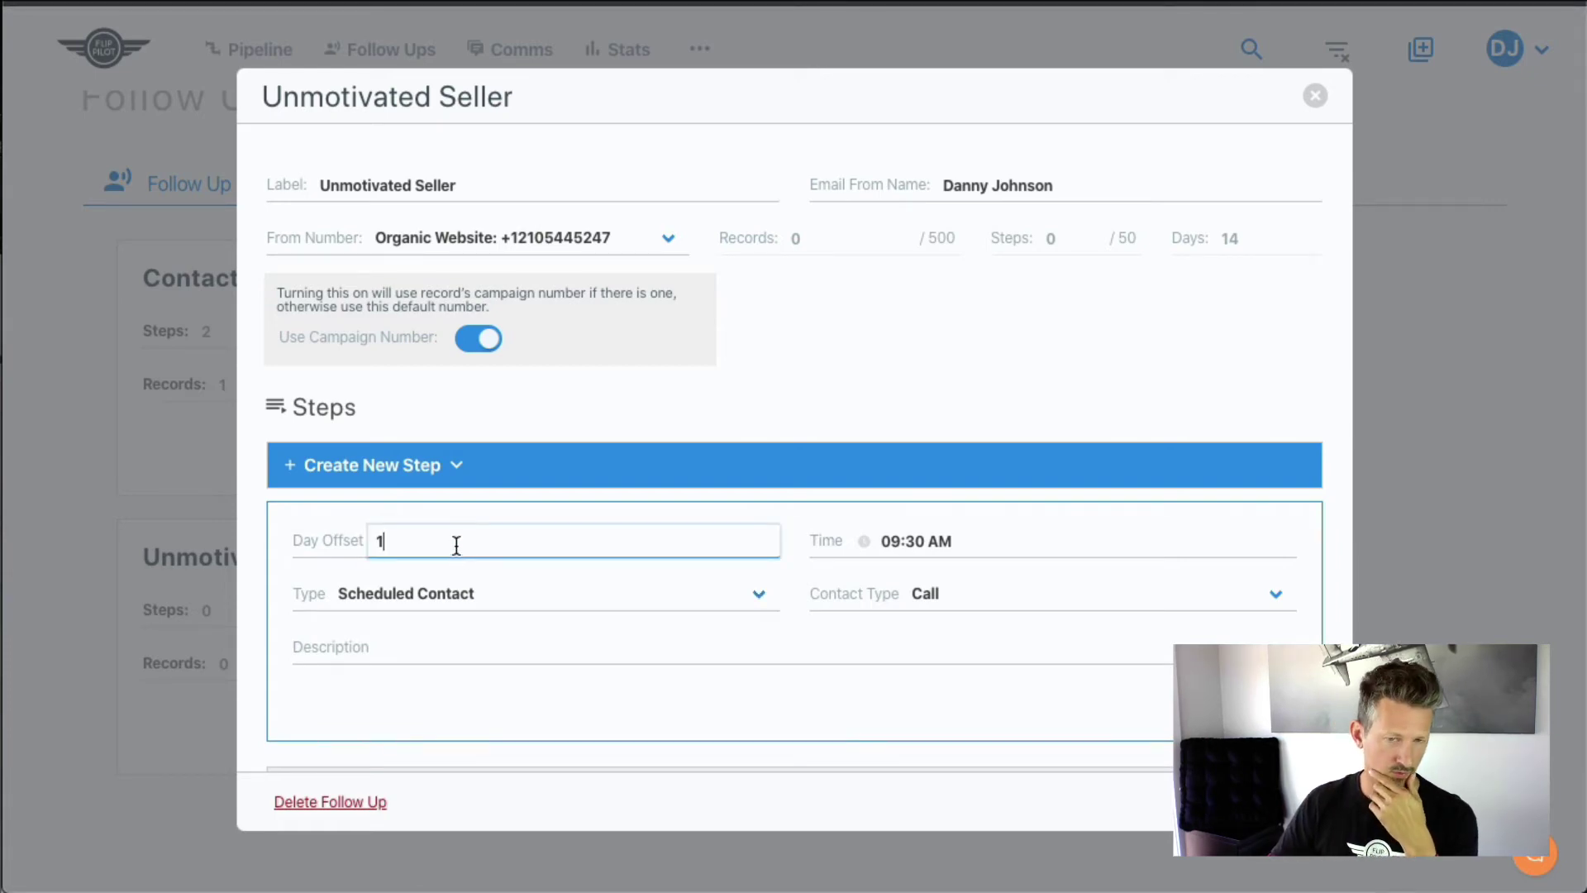
key("ctrl+a")
type("21")
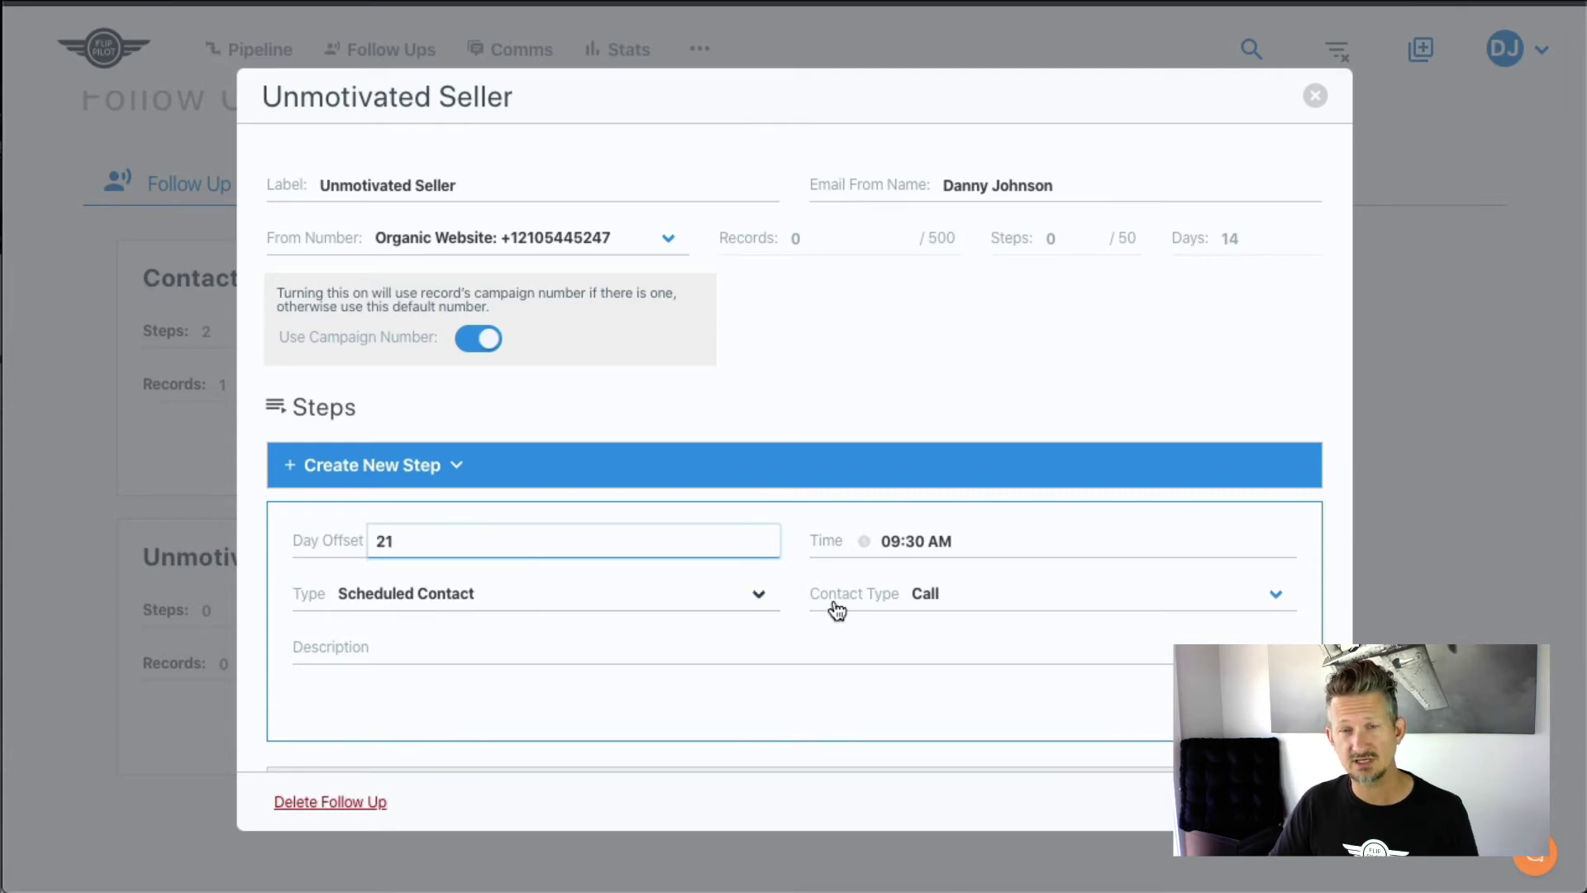
left_click(902, 541)
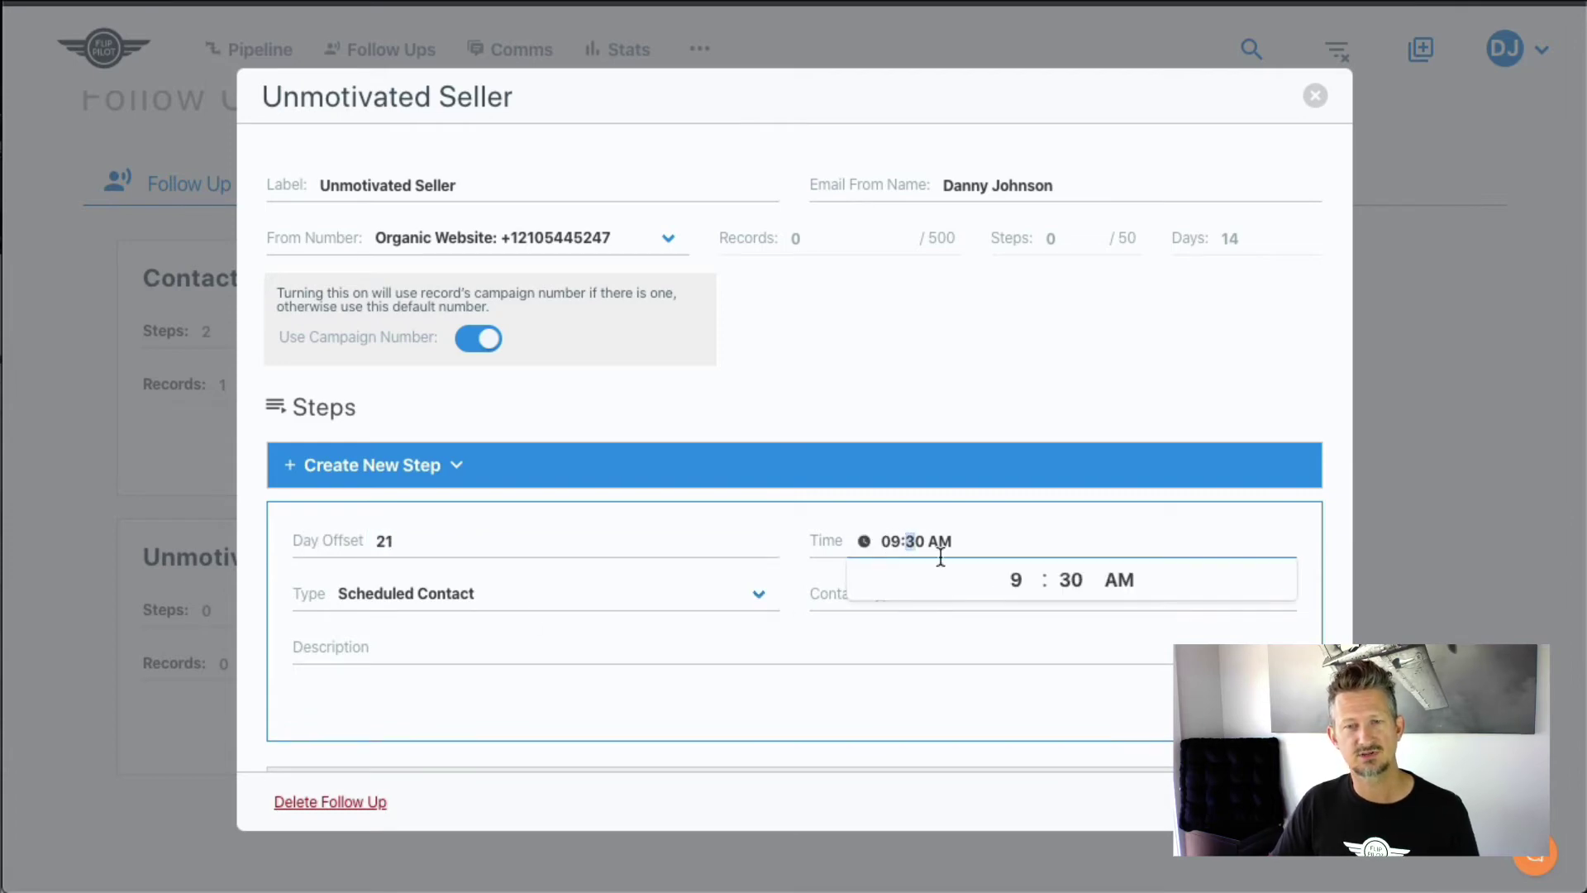
left_click(1056, 581)
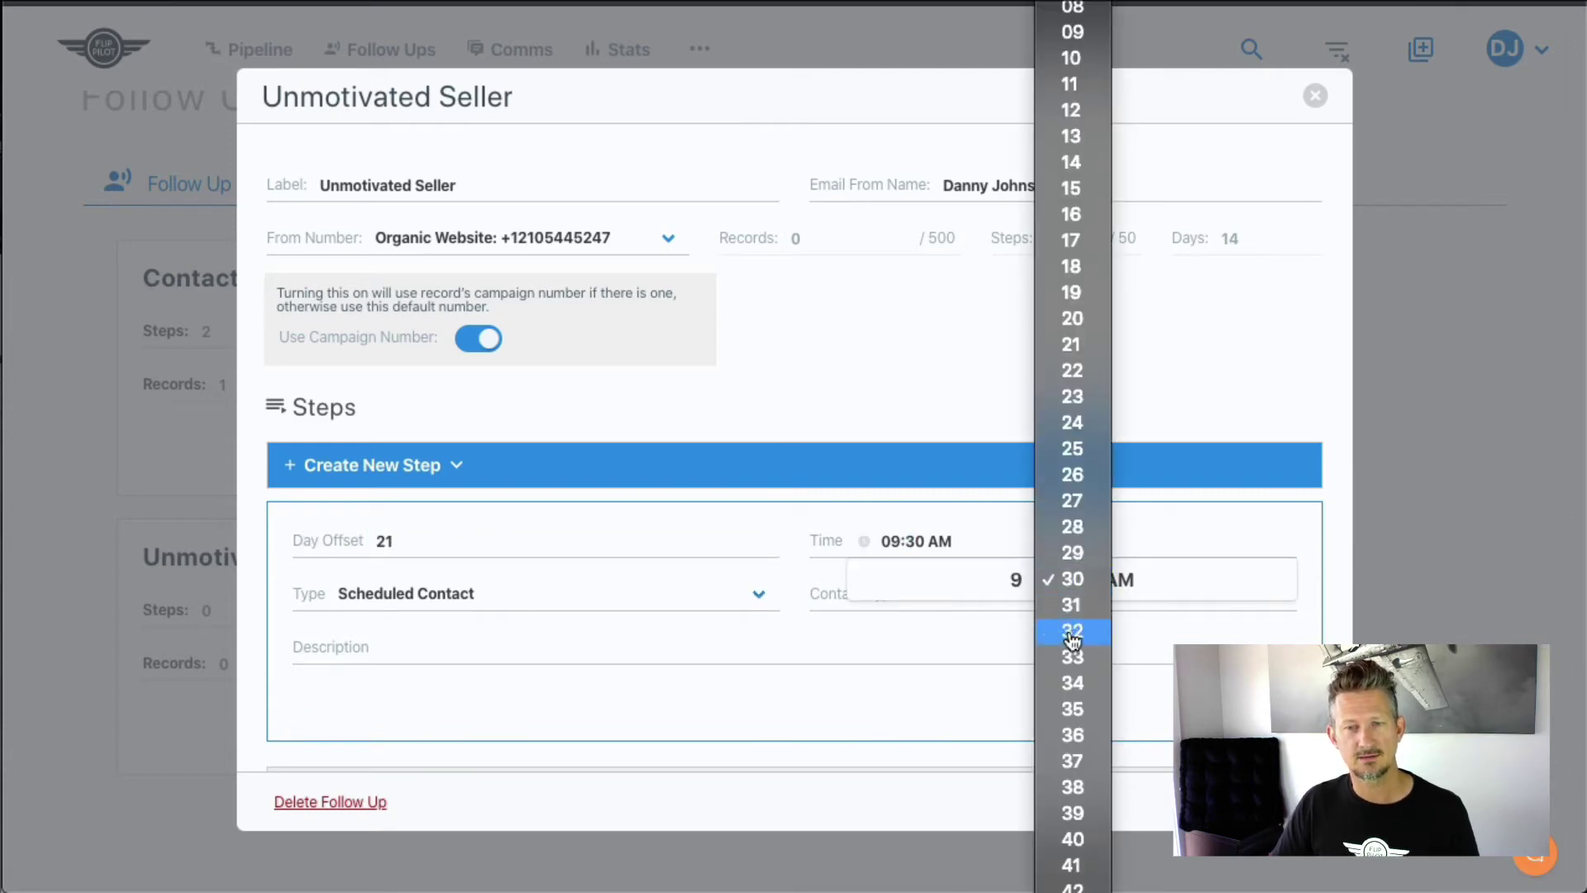
left_click(1073, 787)
- Make it a Text saying they need to buy another house this month, and save
left_click(645, 594)
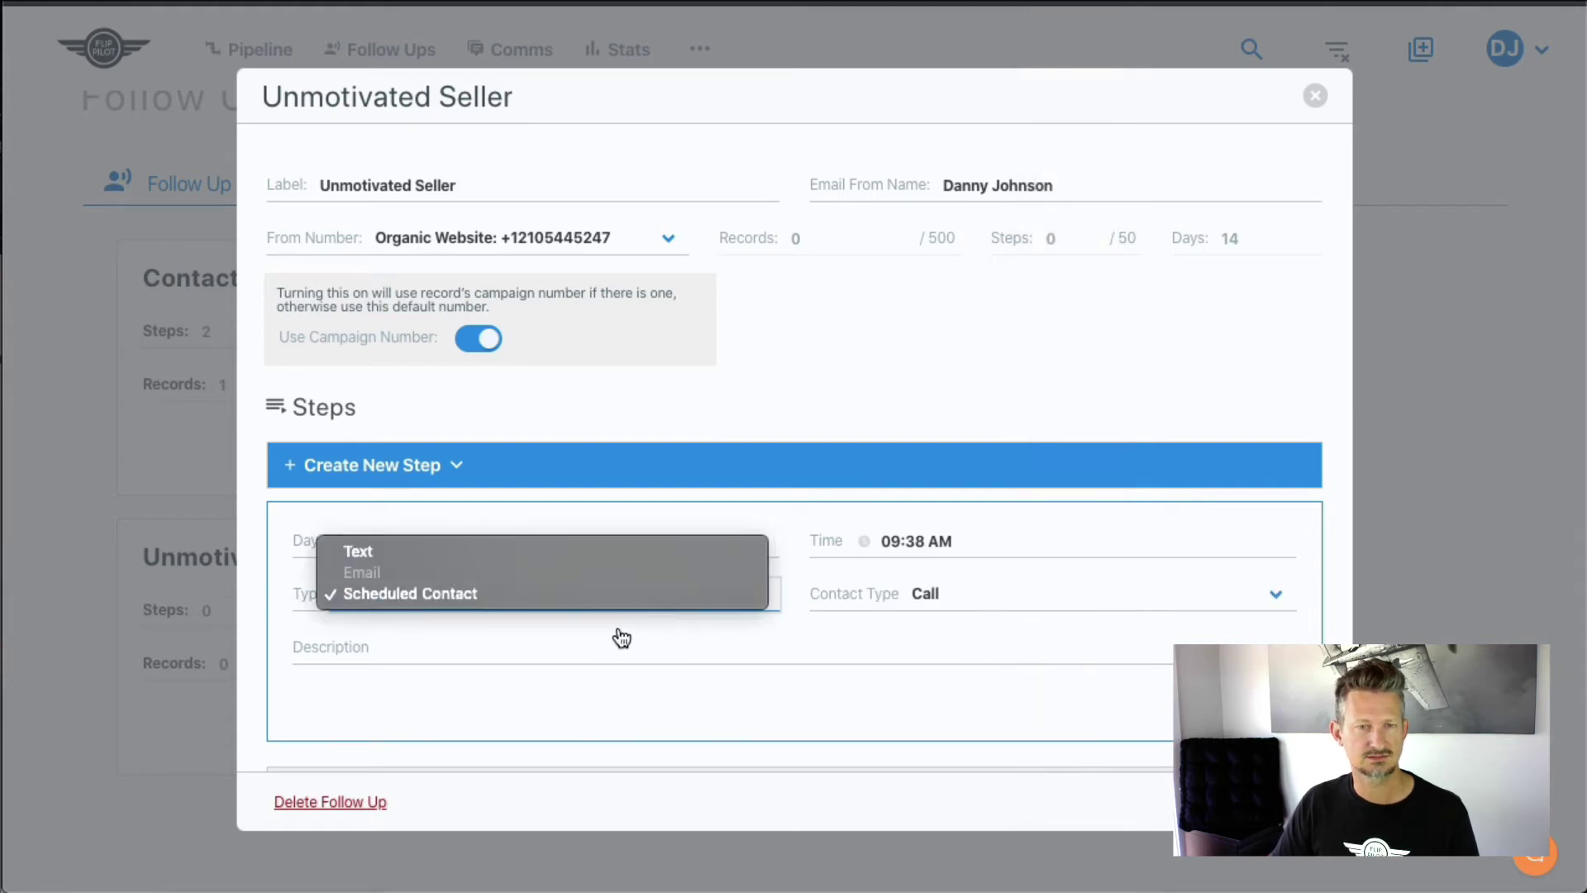
left_click(606, 550)
scroll(668, 733, "down", 2)
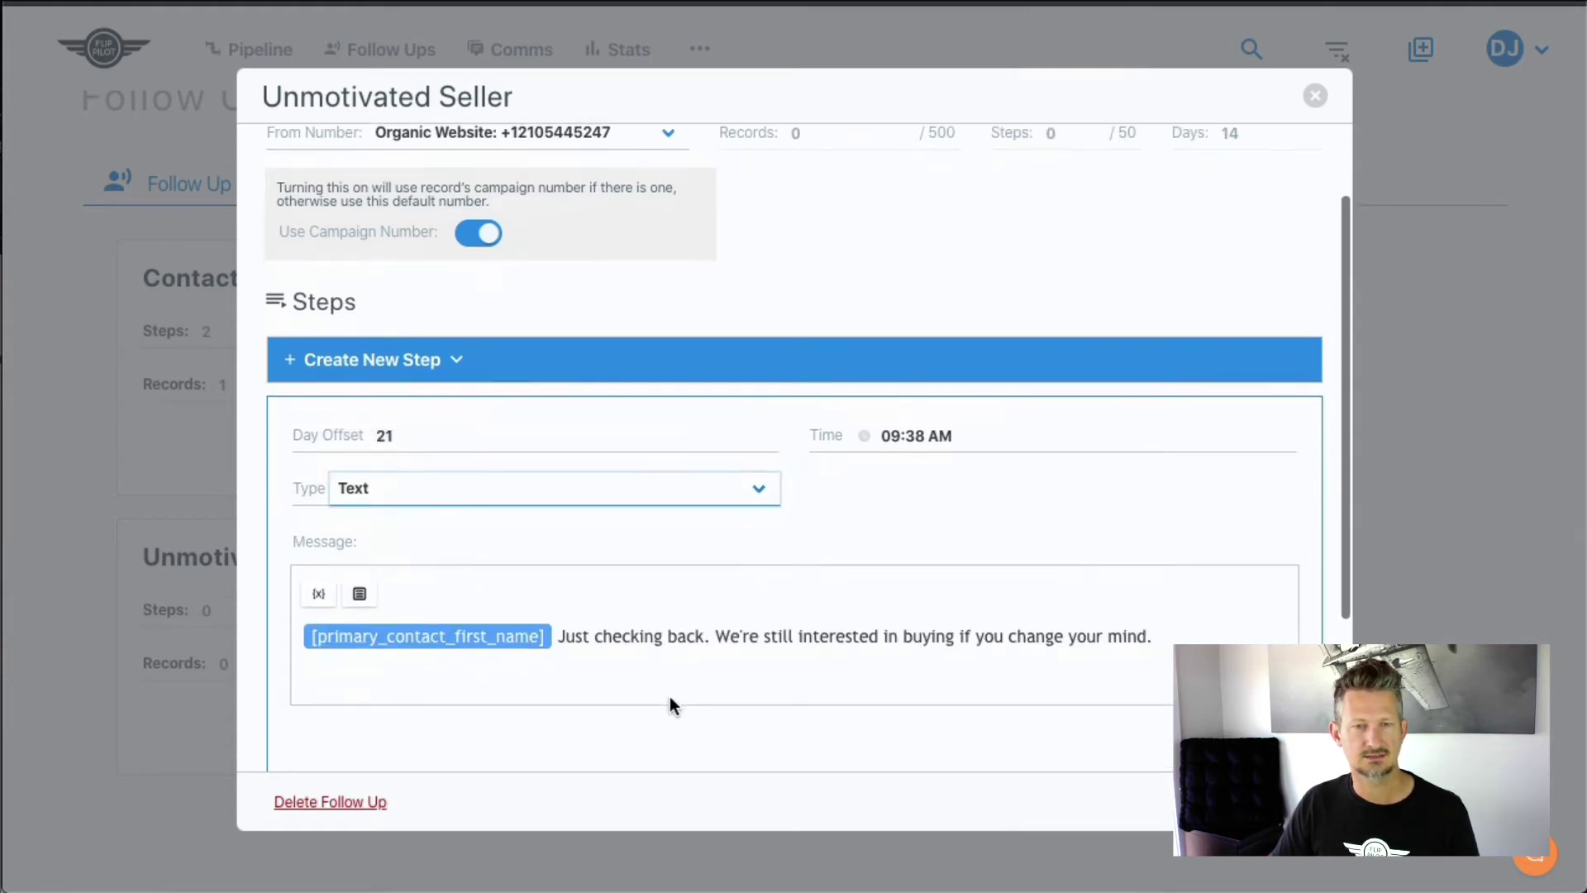
left_click(554, 637)
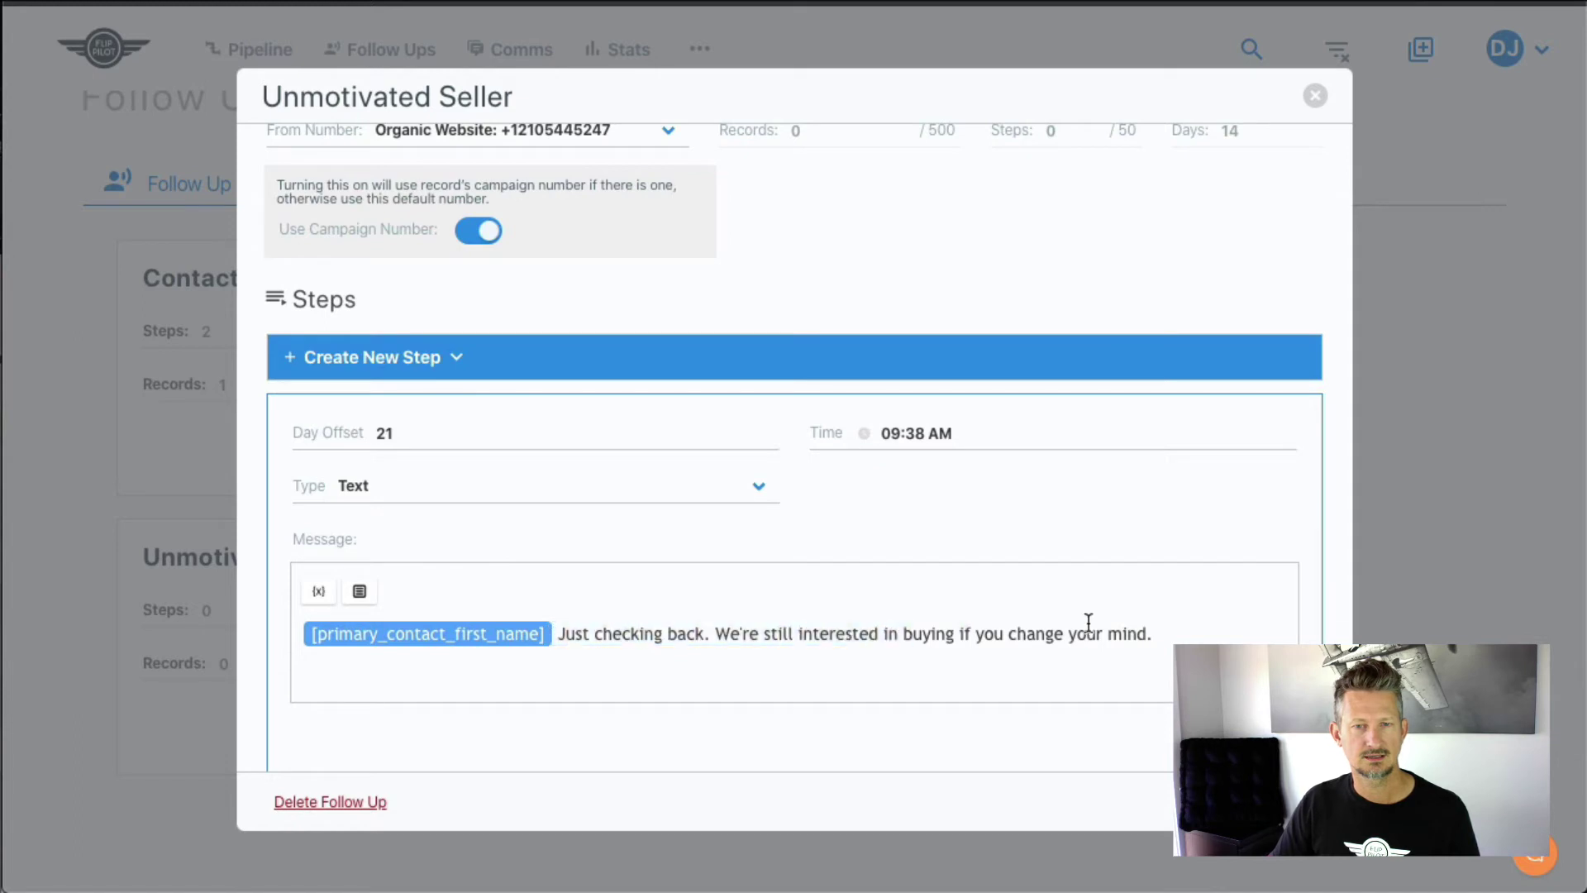
left_click(1155, 632, "shift")
key("BackSpace")
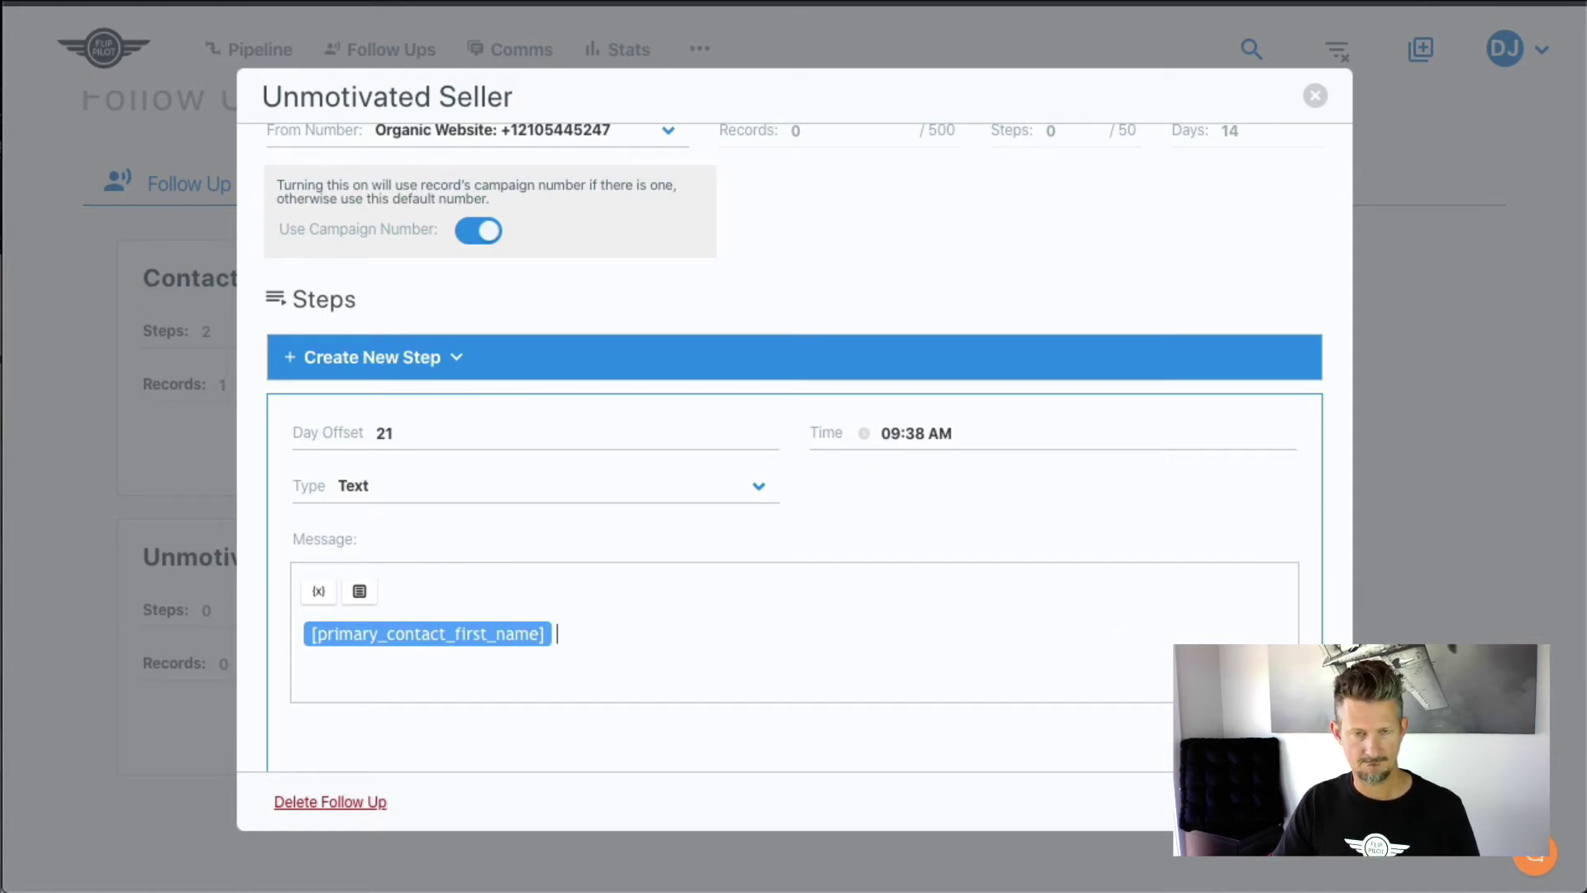
type("Need to ")
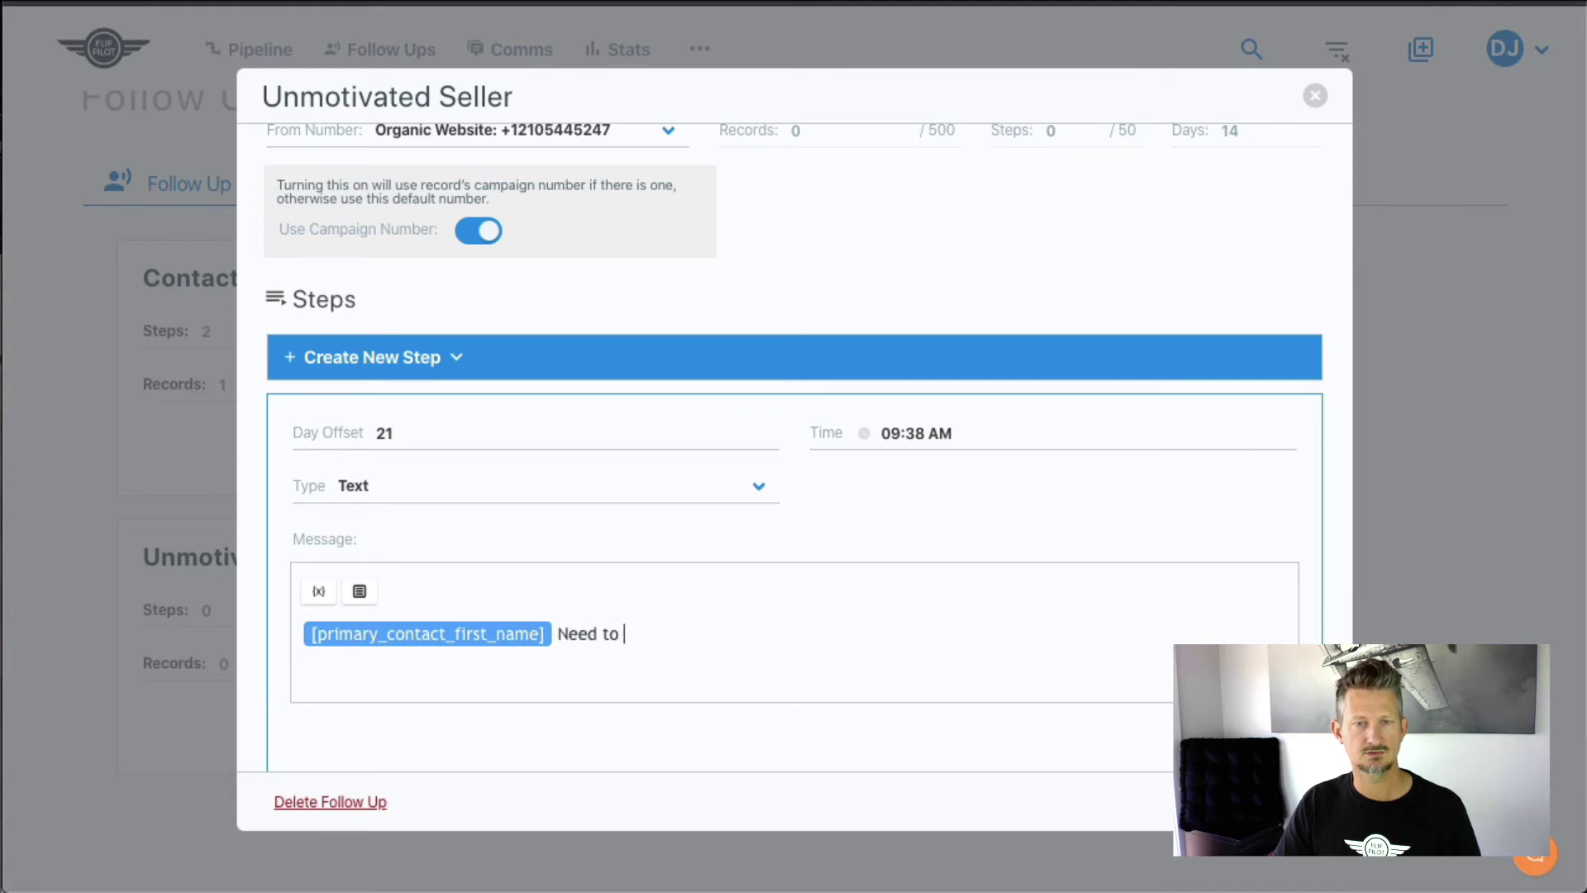
type("buy another ho")
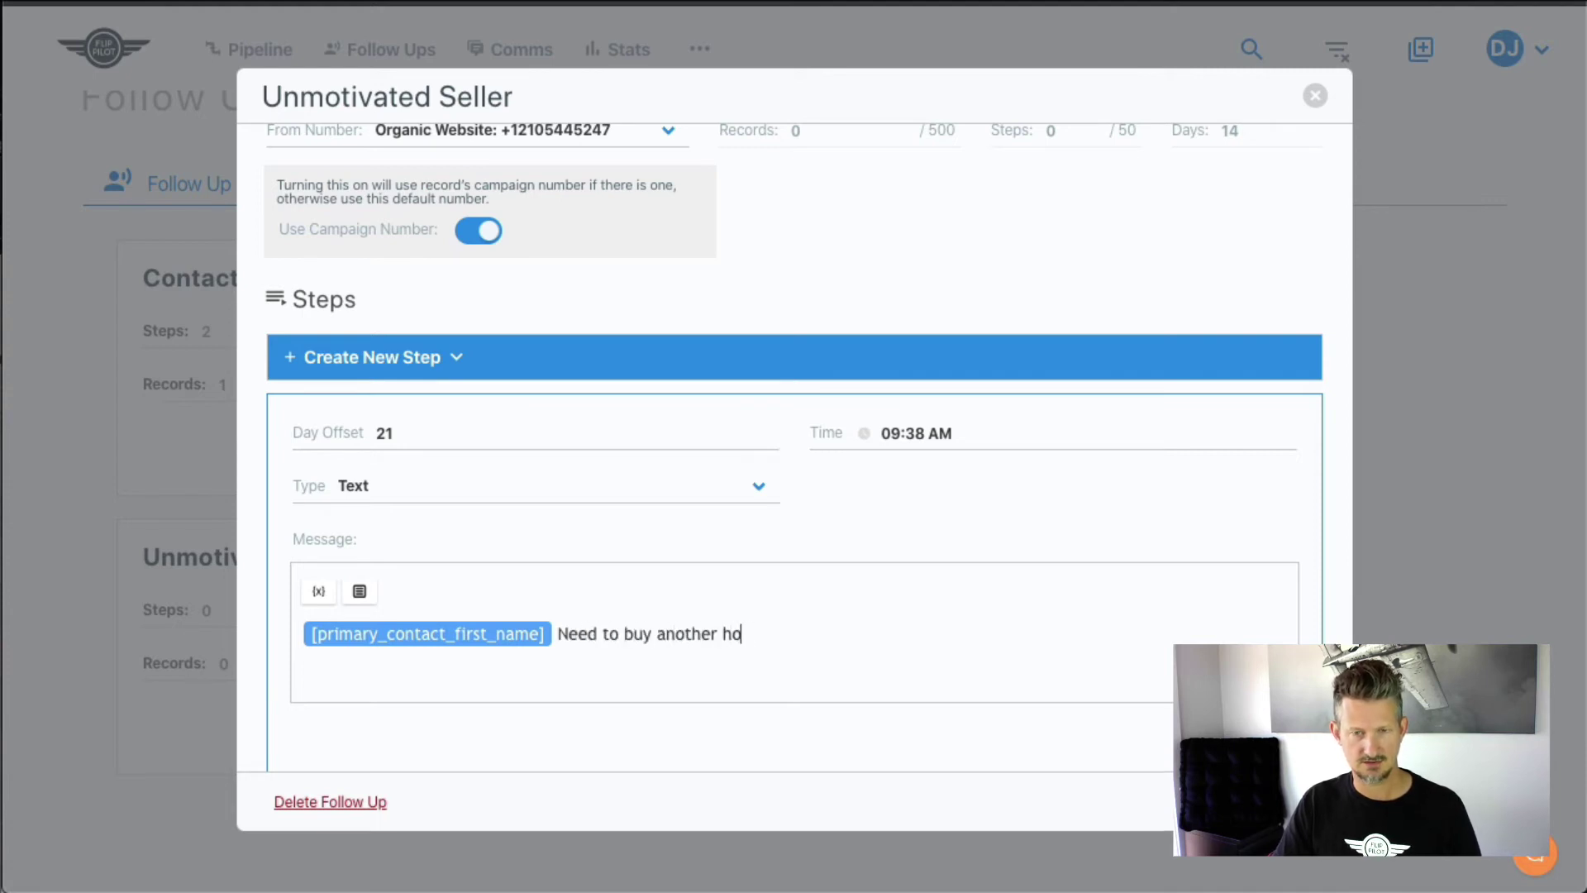
type("use this month")
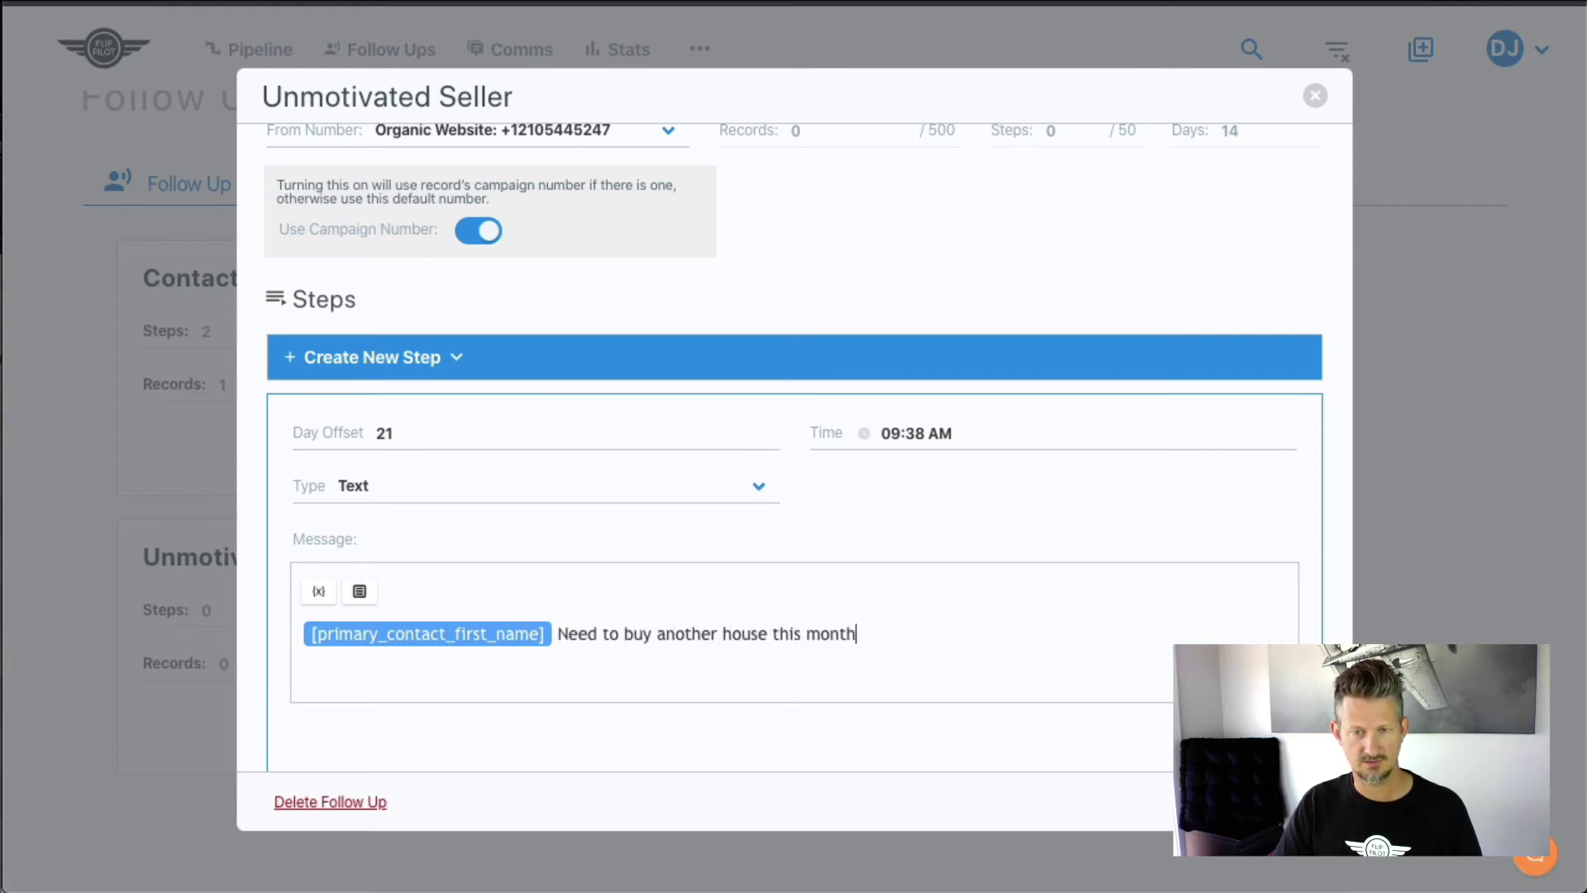
type(".  Thought about ")
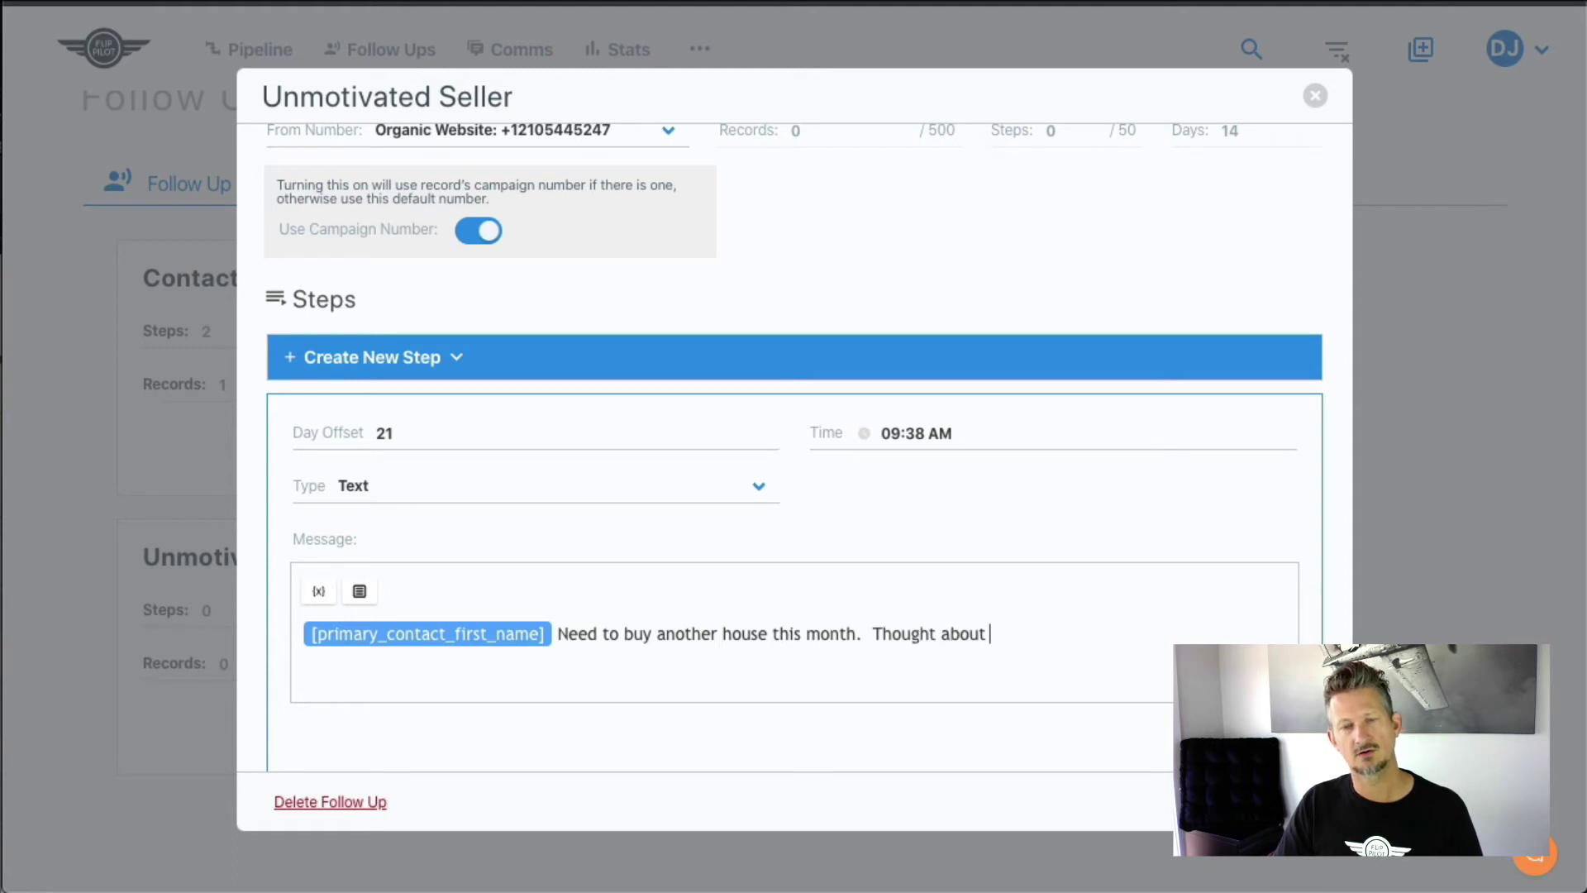
type("you. Int his")
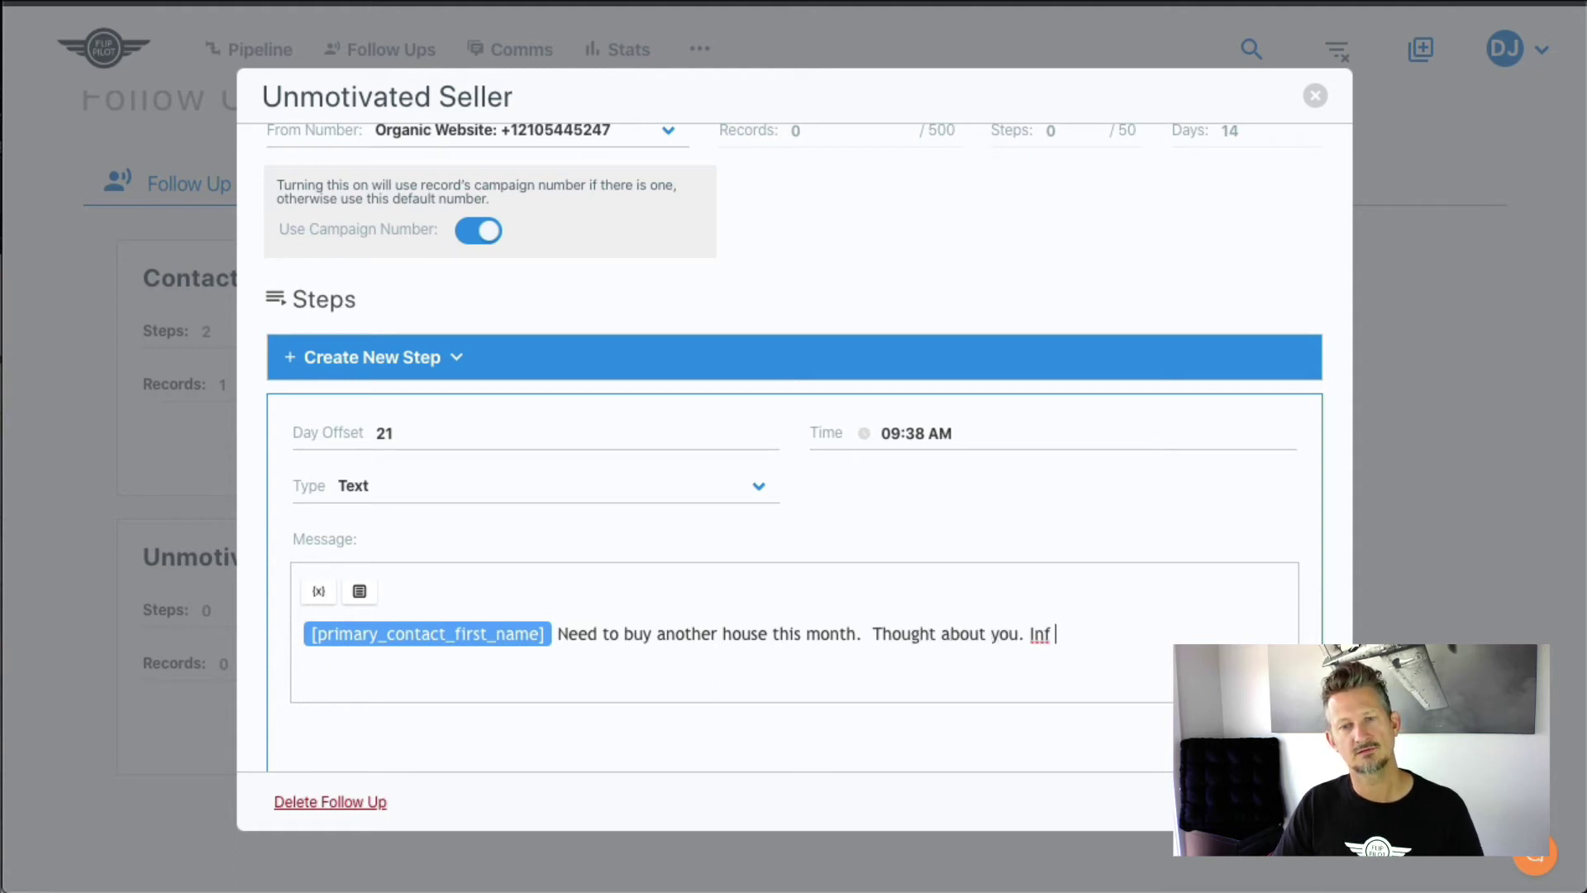
key("BackSpace")
key("BackSpace")
key("BackSpace")
key("BackSpace")
key("BackSpace")
type("intere")
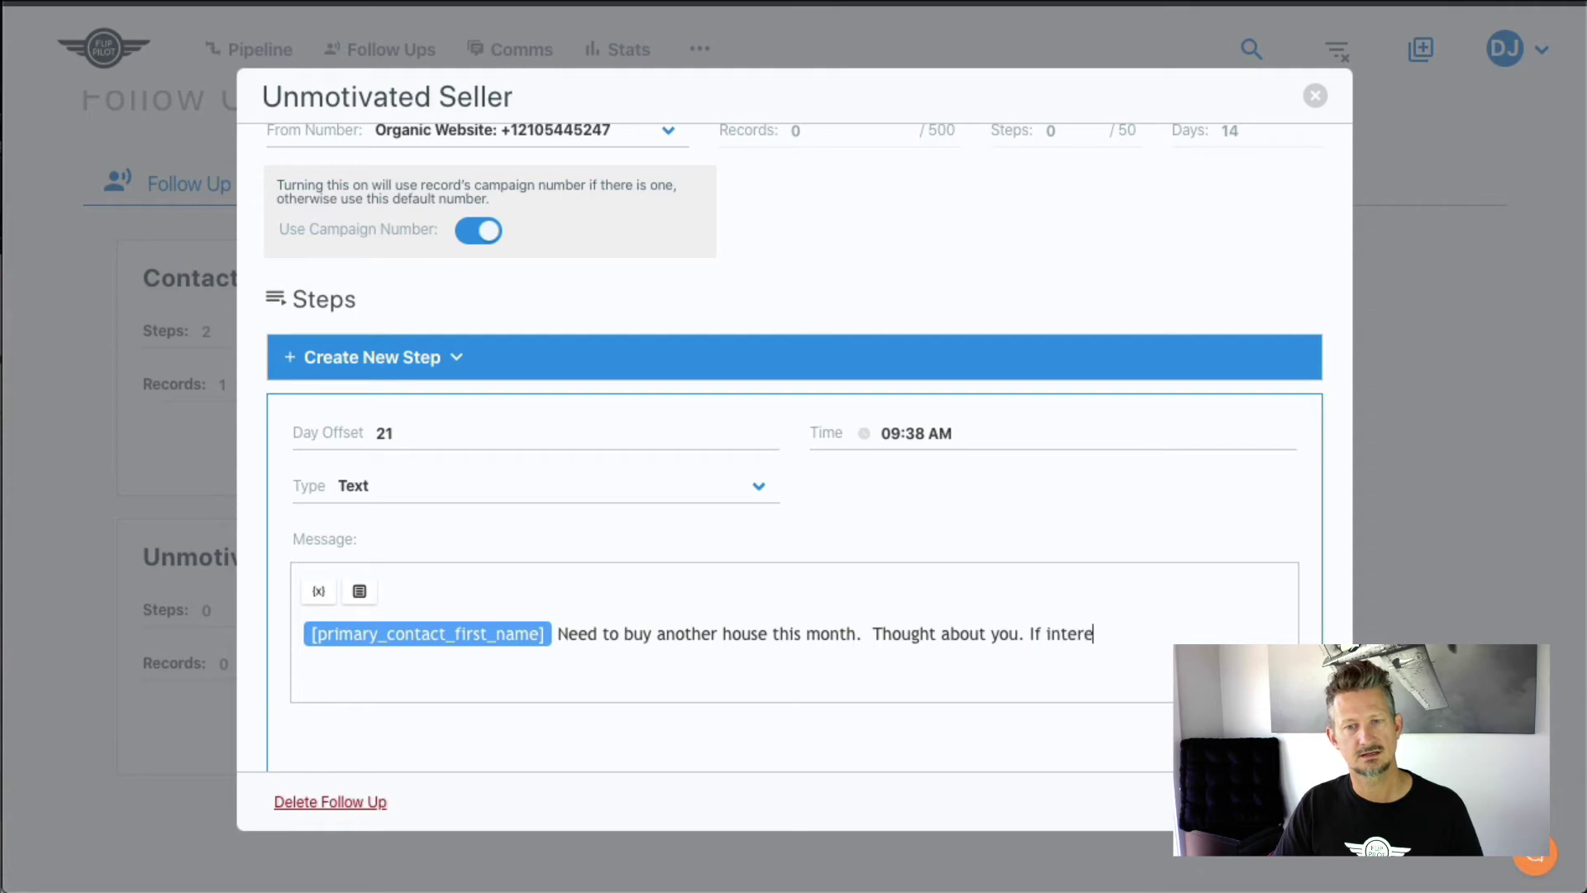
type("sted let me know.")
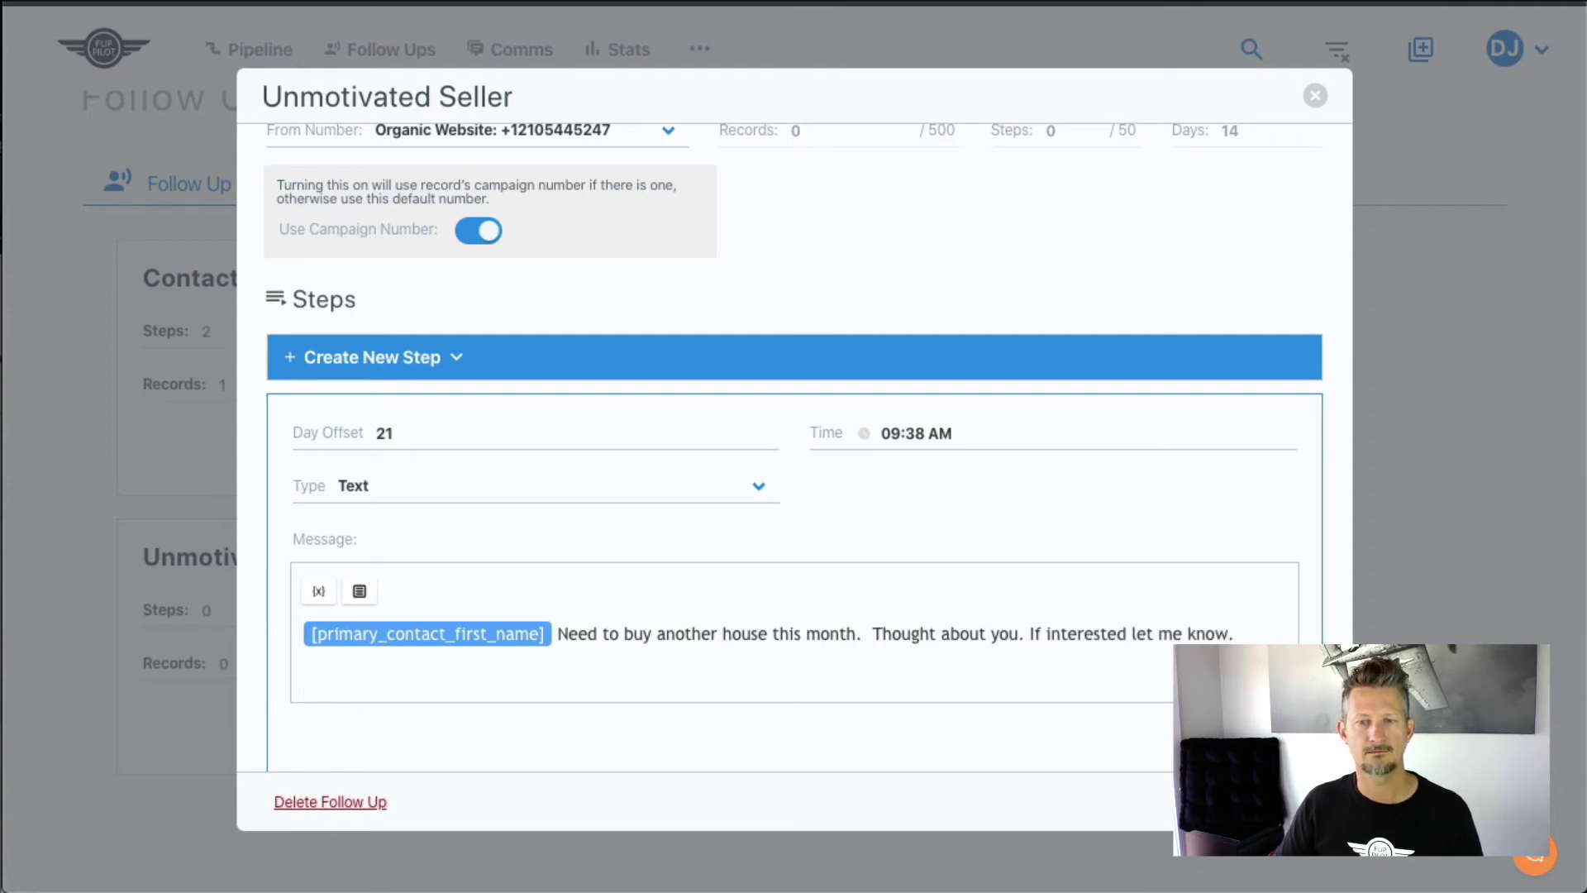
left_click(1249, 737)
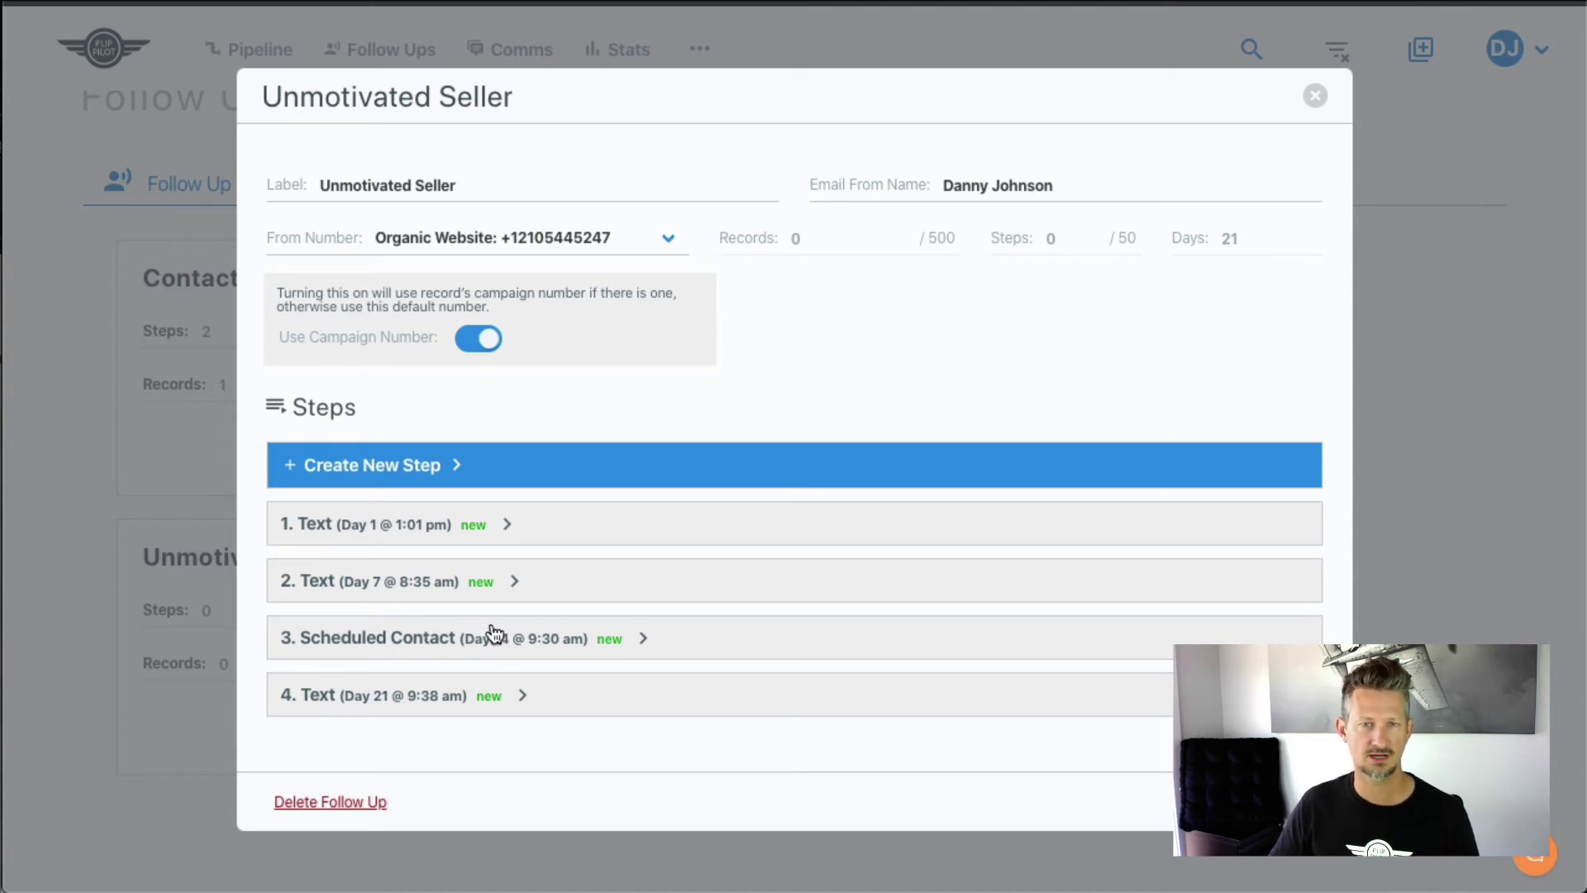
- Review the day-1 and day-7 text steps, then close the Unmotivated Seller dialog to save
left_click(508, 529)
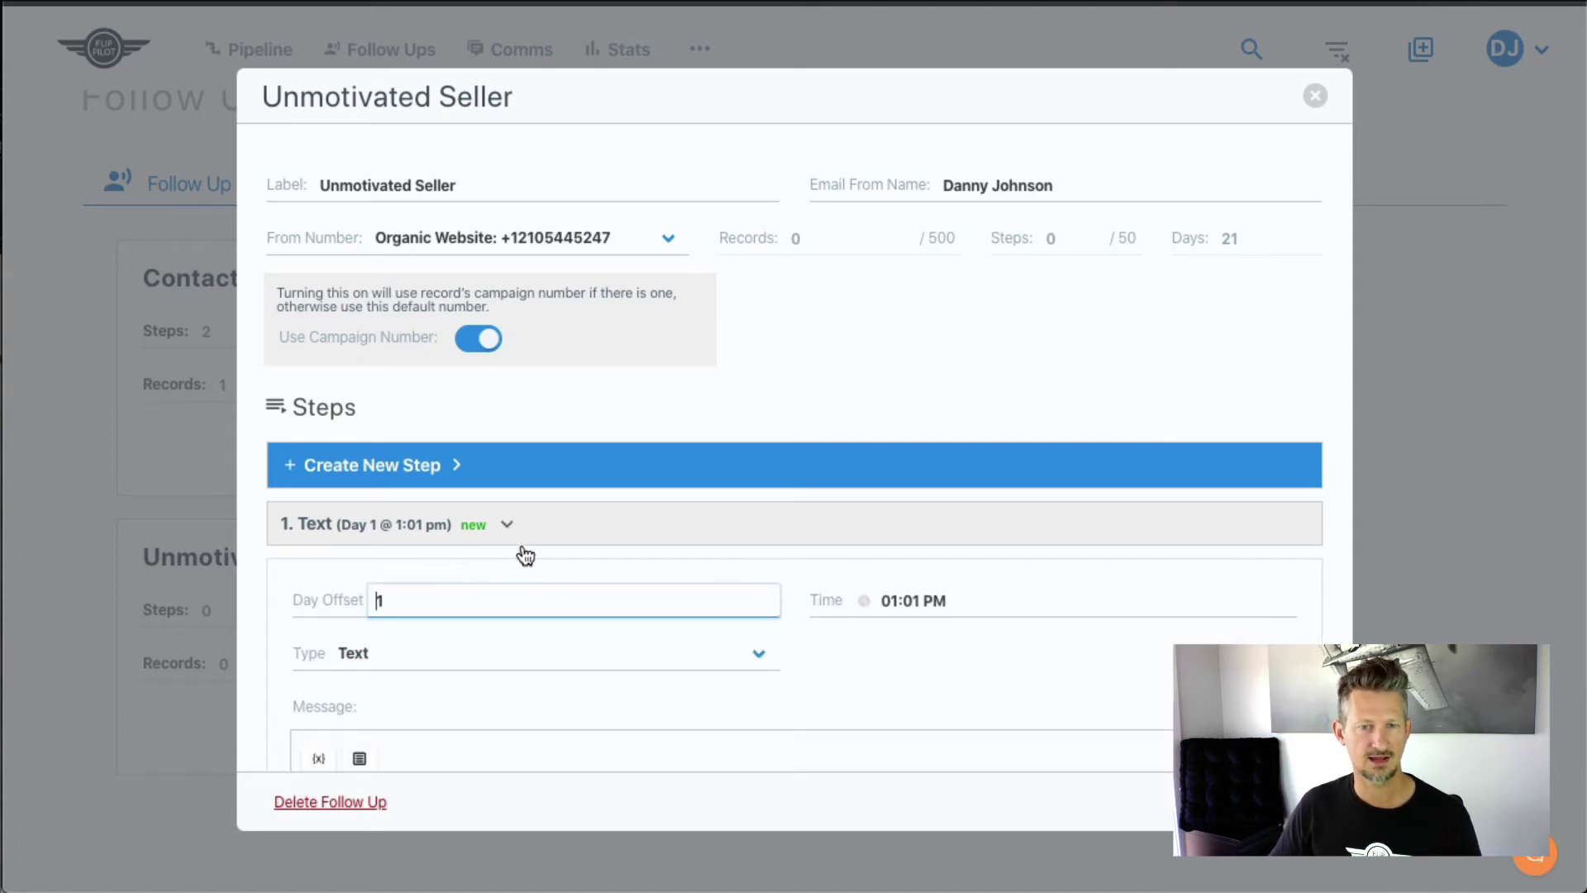
scroll(526, 549, "down", 2)
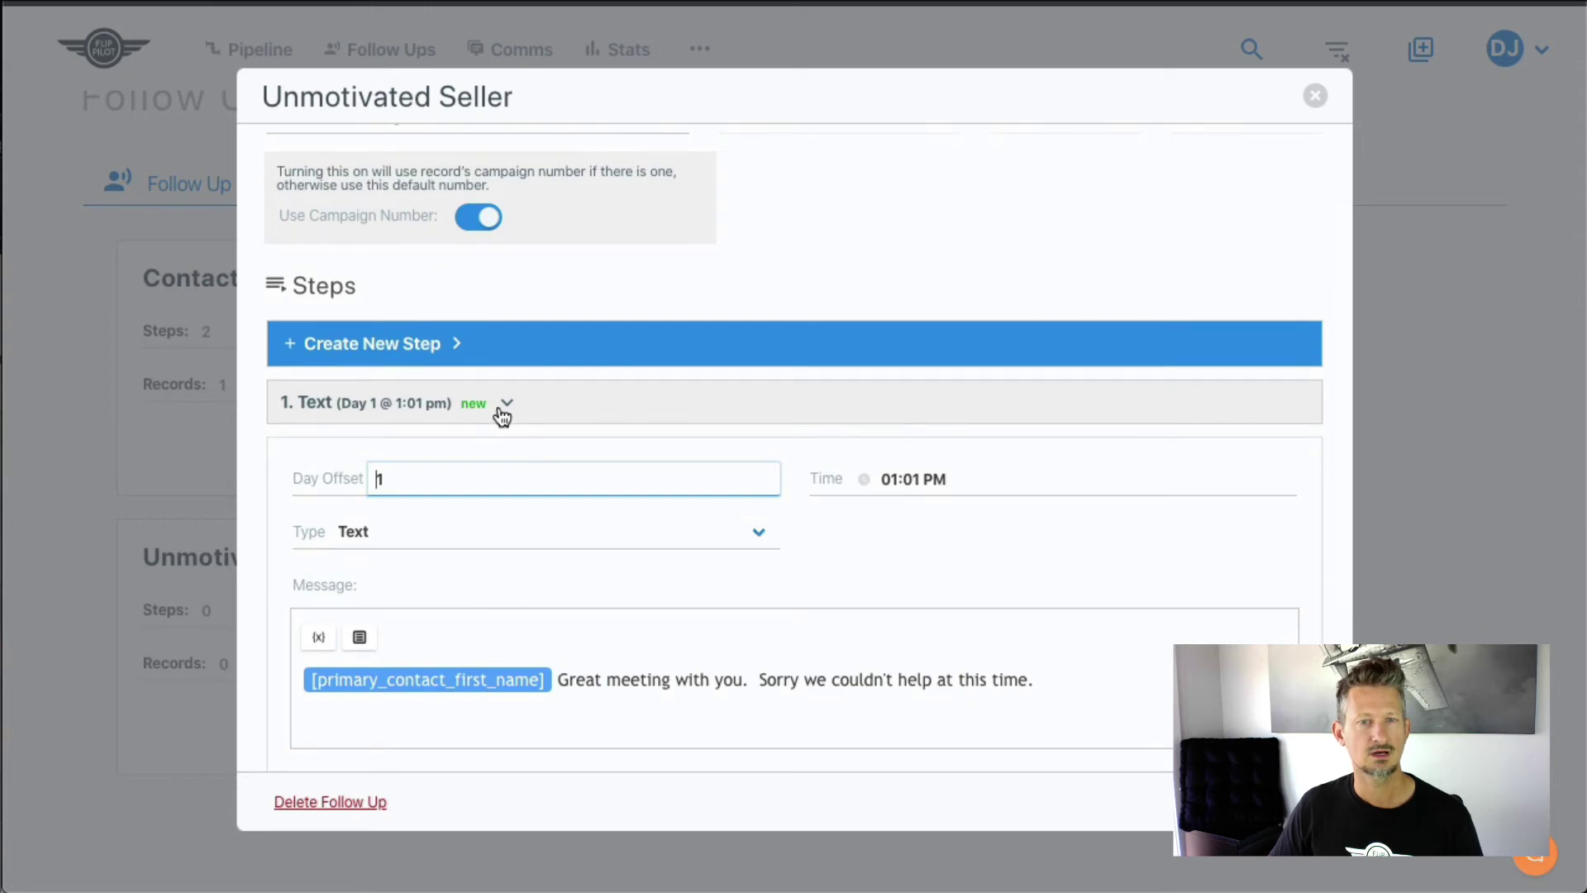
left_click(504, 413)
left_click(510, 583)
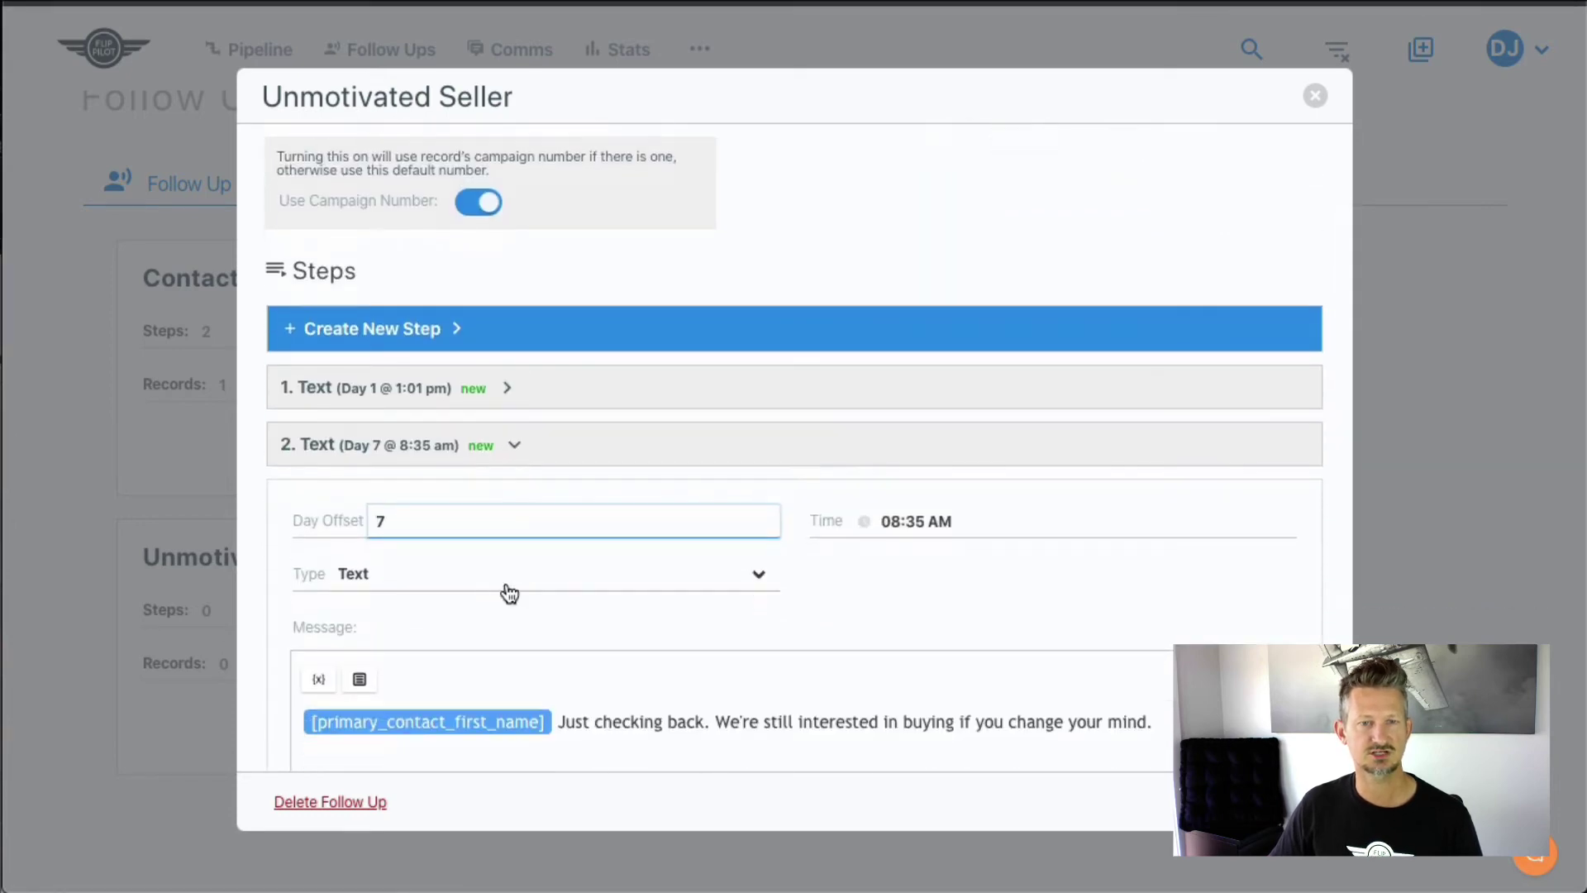
scroll(631, 716, "down", 4)
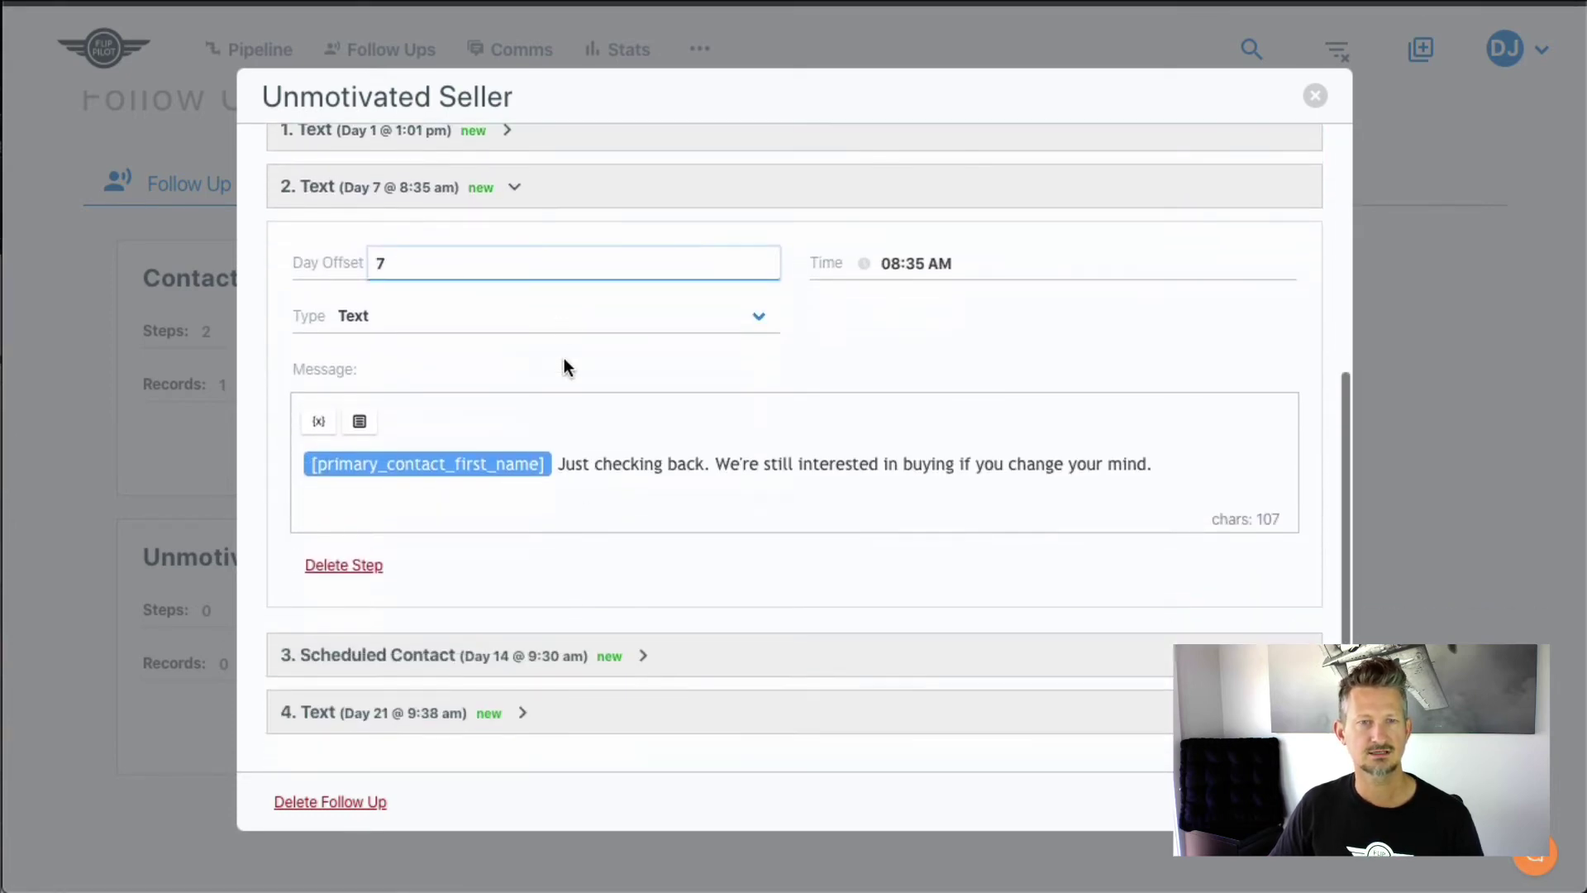
left_click(513, 190)
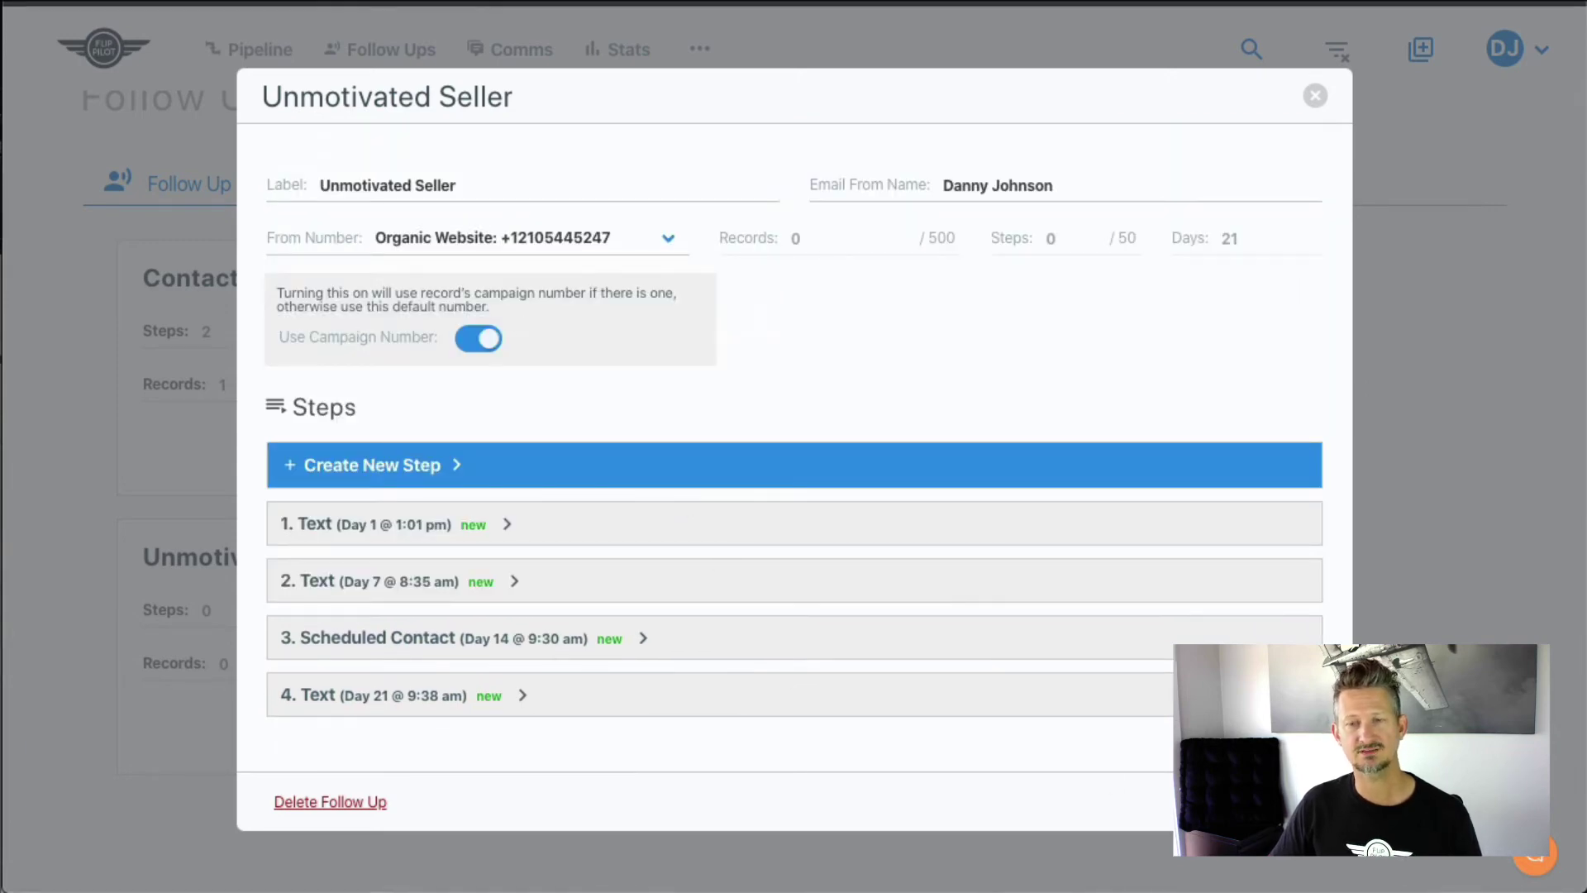
left_click(1269, 801)
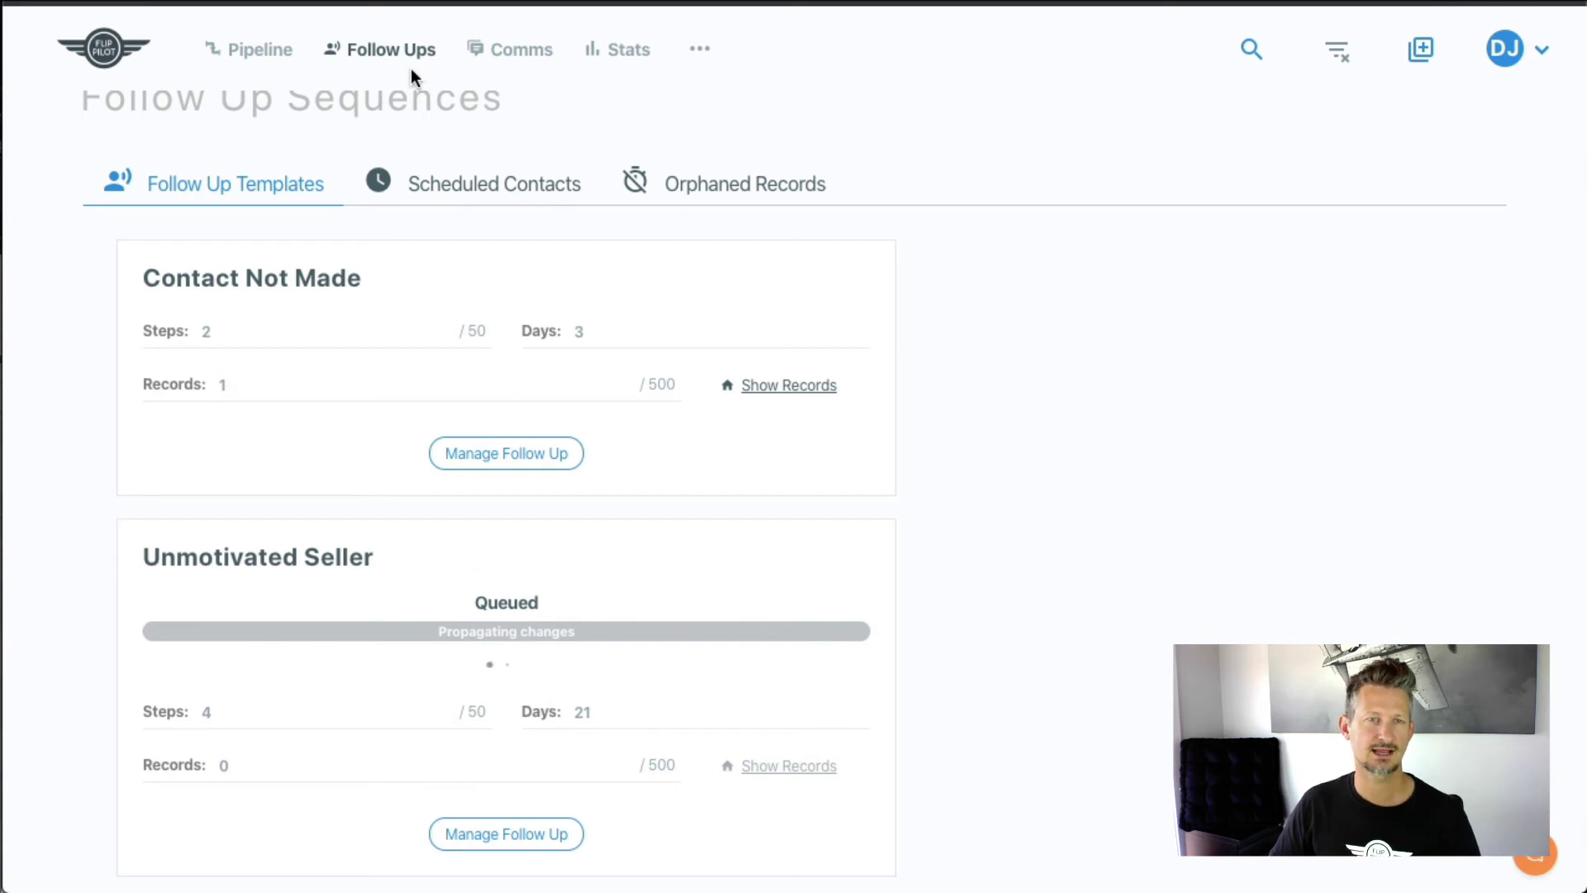
- Open the first Appointment Set property on the Pipeline board and look through it
left_click(278, 61)
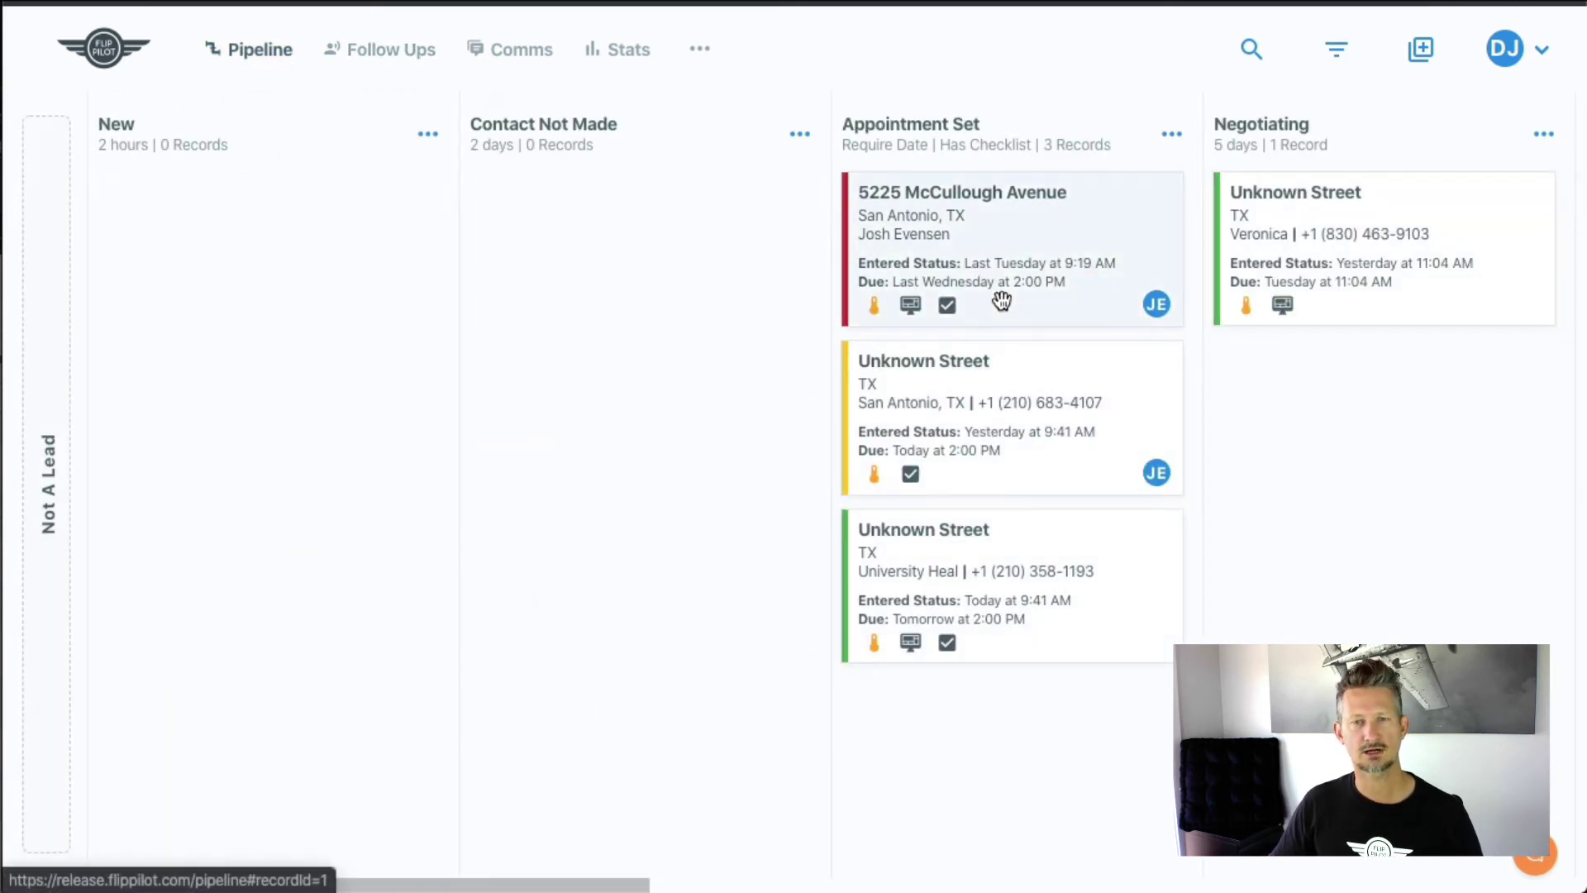
left_click(1002, 301)
scroll(324, 659, "down", 5)
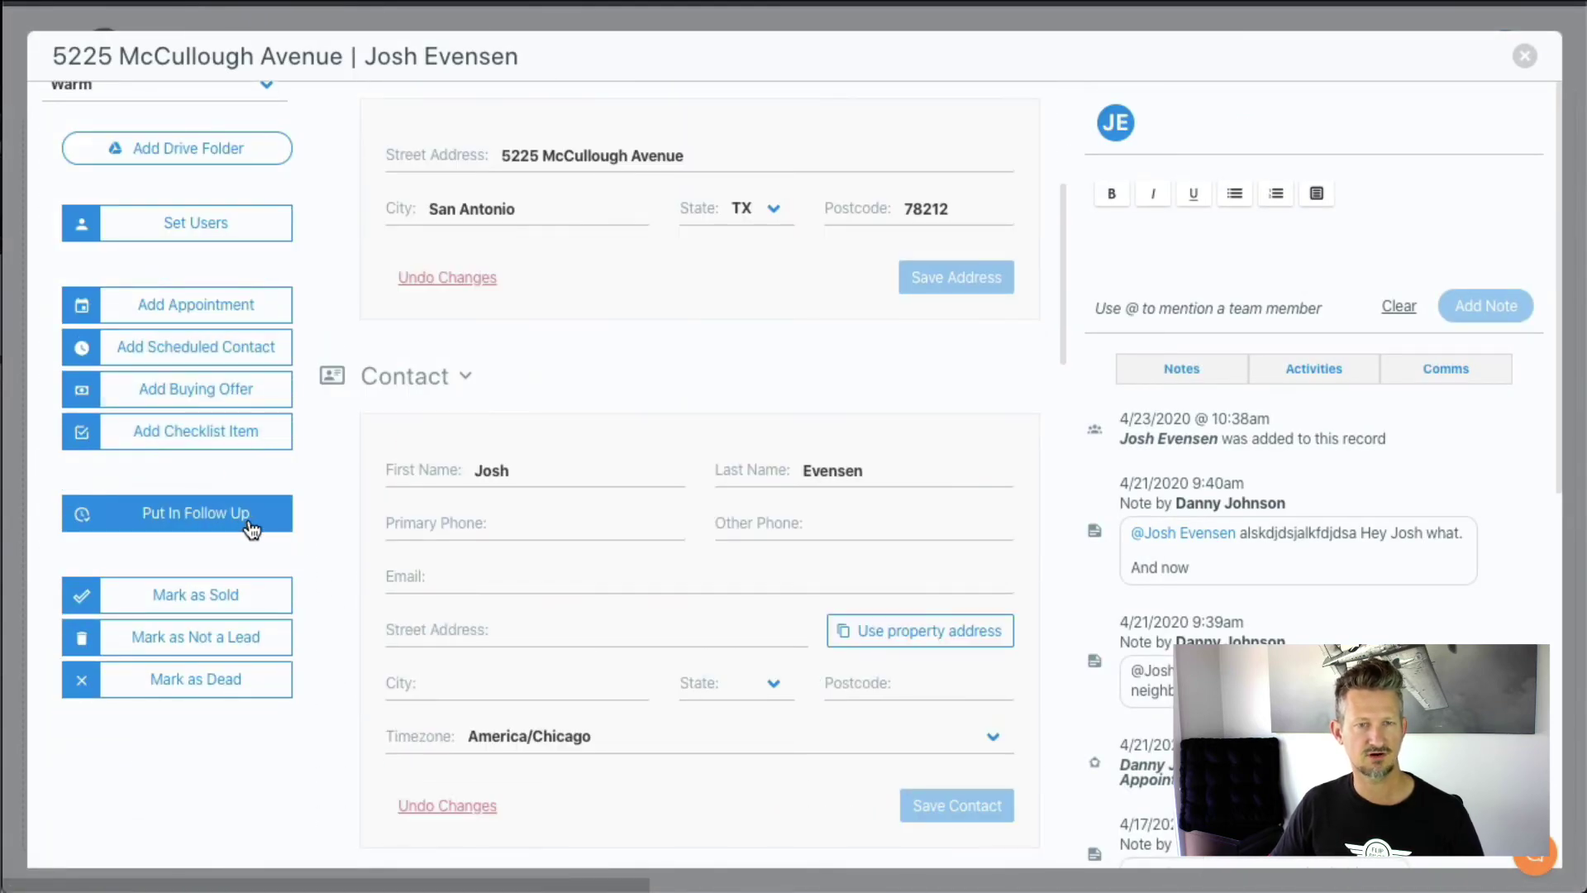
scroll(1298, 251, "down", 1)
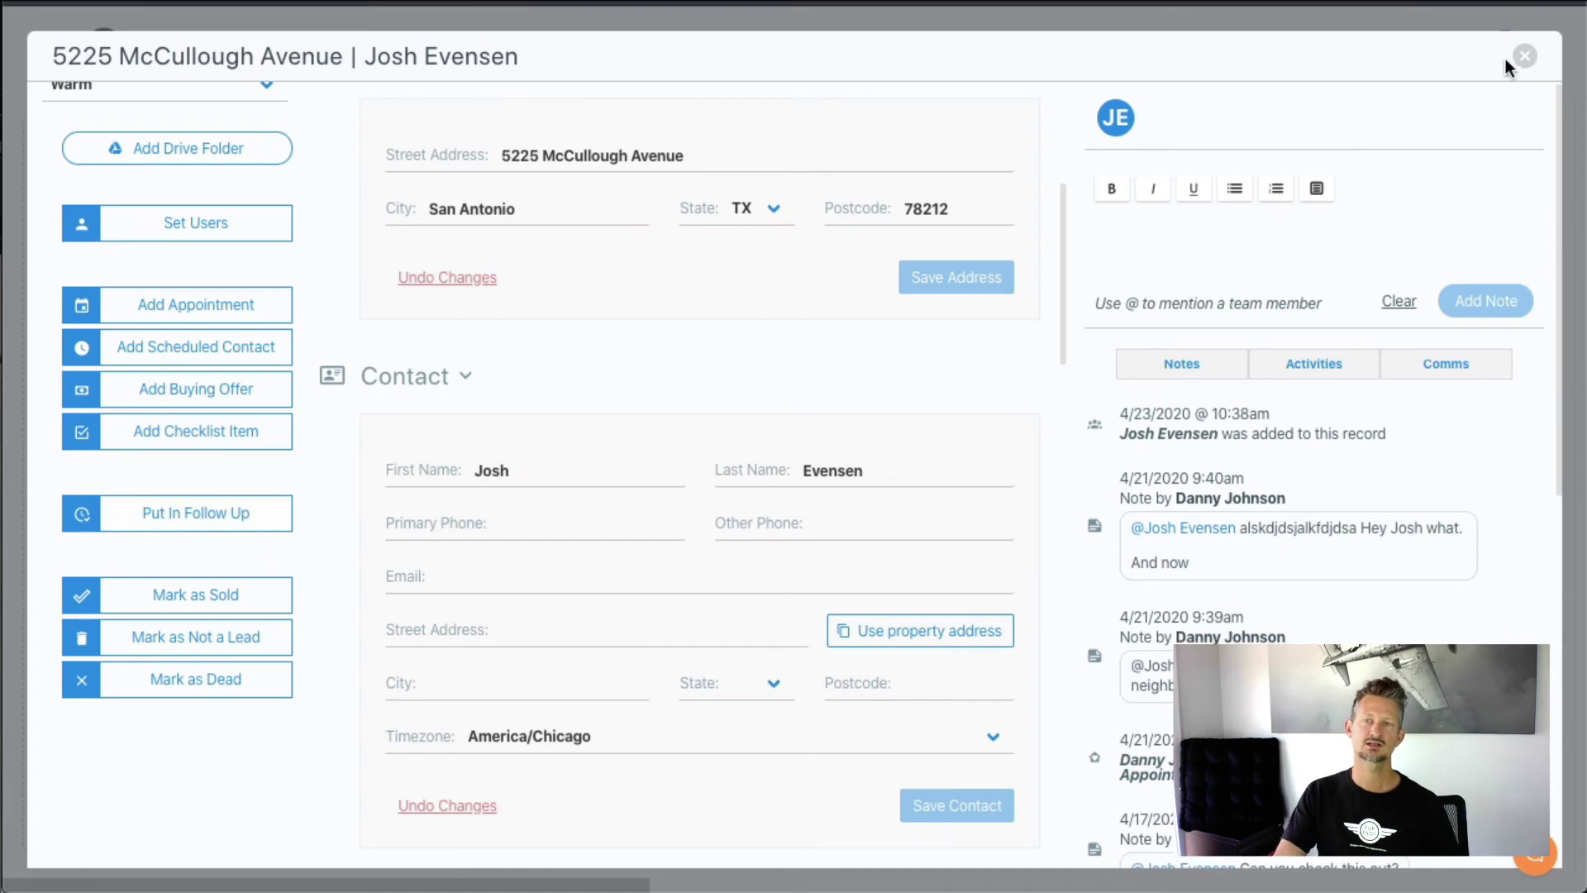
left_click(1524, 56)
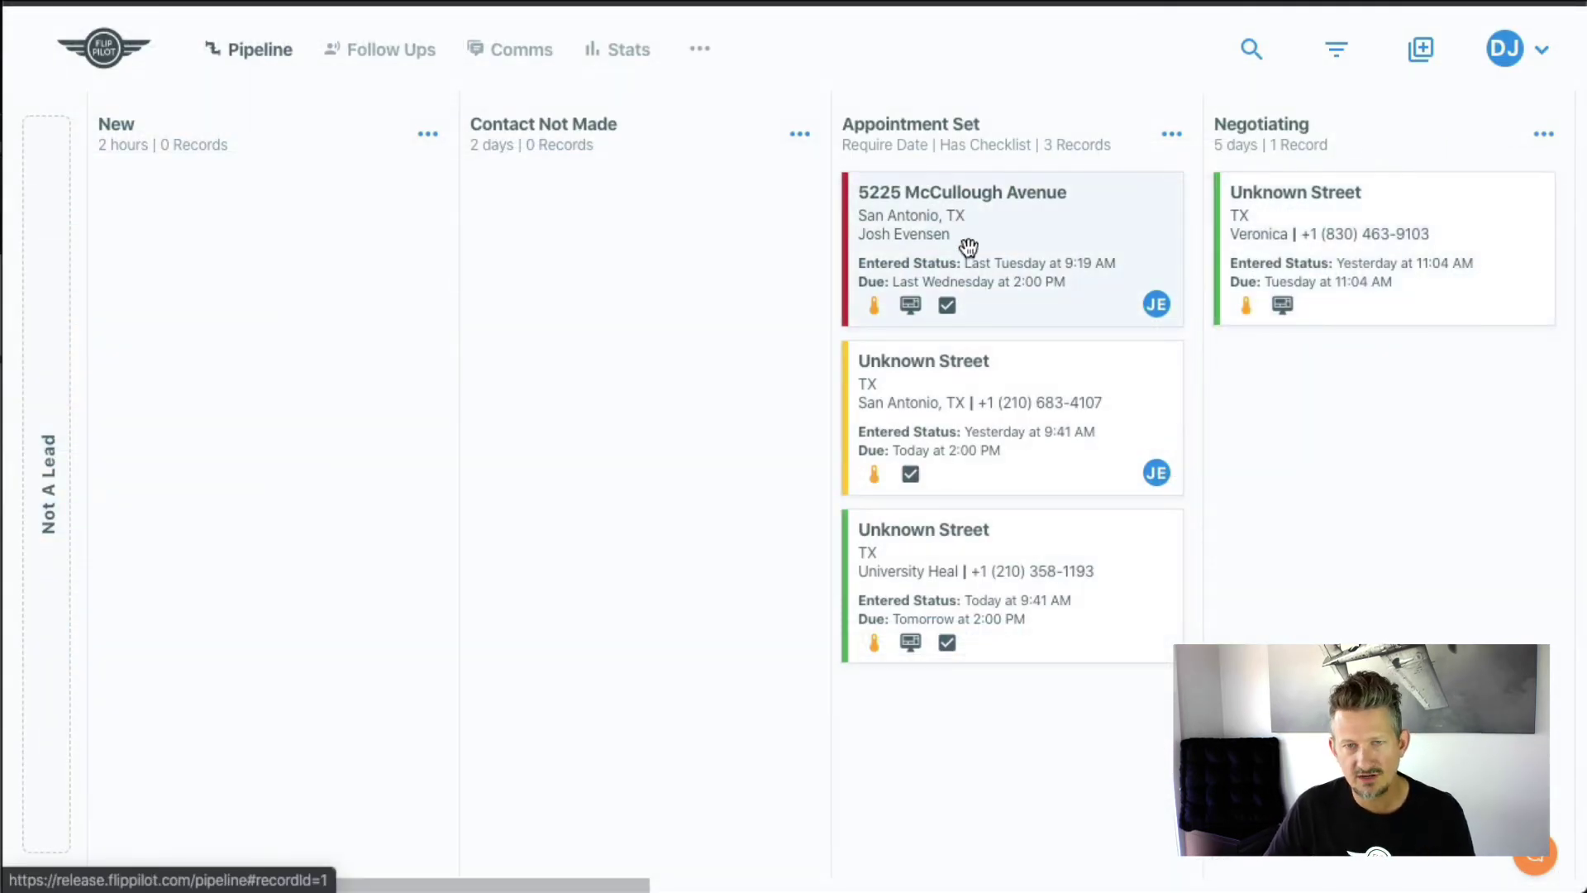
- Reopen it and preview the sequence list under Put In Follow Up without enrolling
left_click(969, 246)
scroll(347, 628, "down", 1)
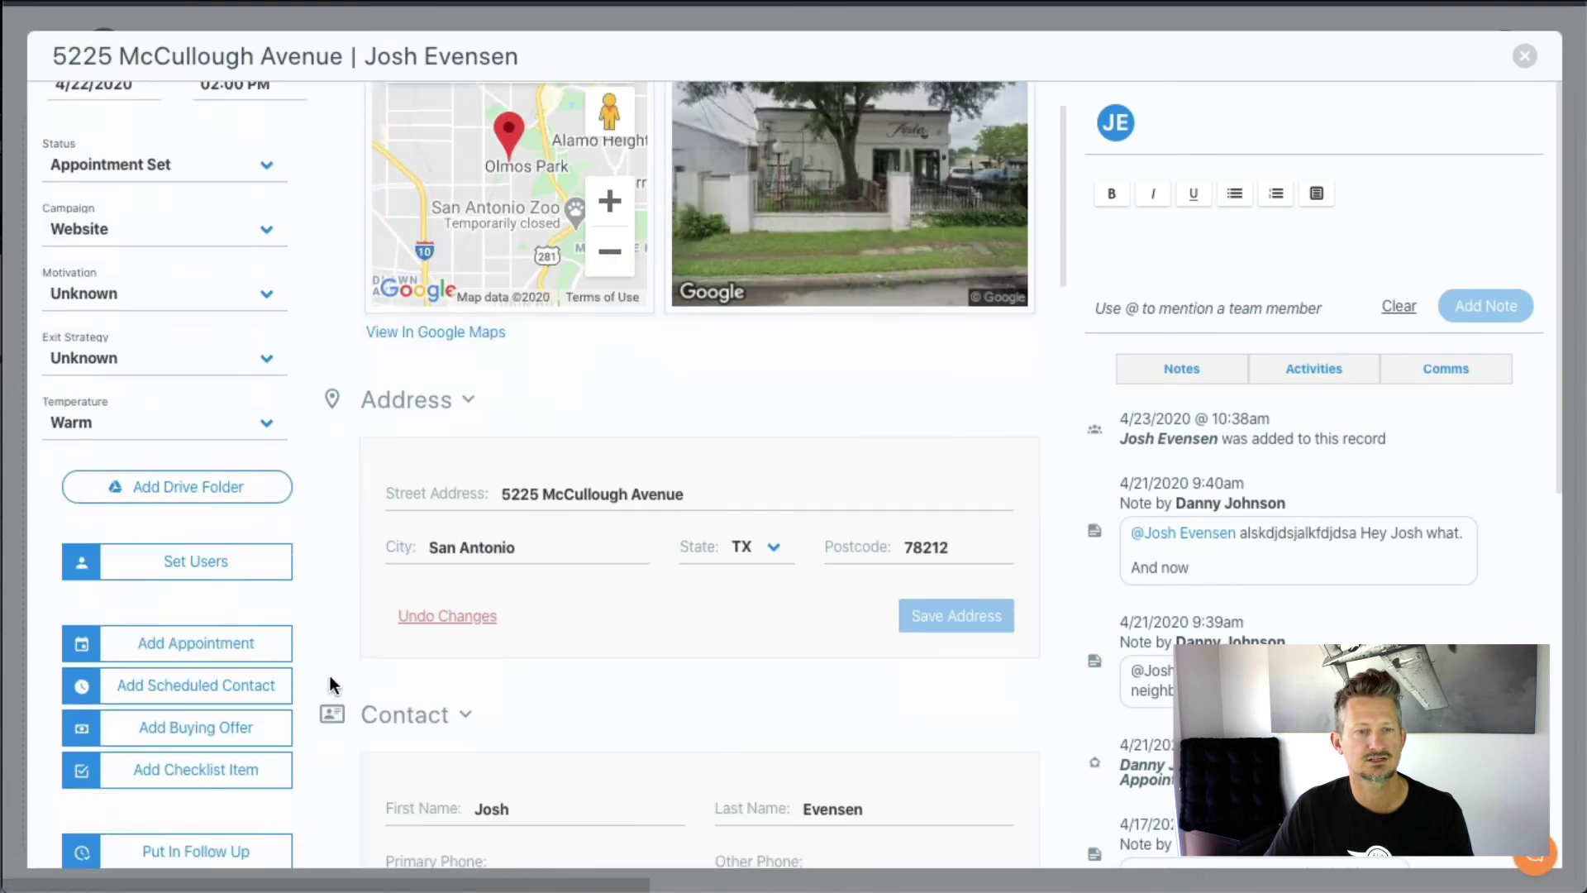
scroll(330, 676, "down", 1)
scroll(239, 702, "down", 1)
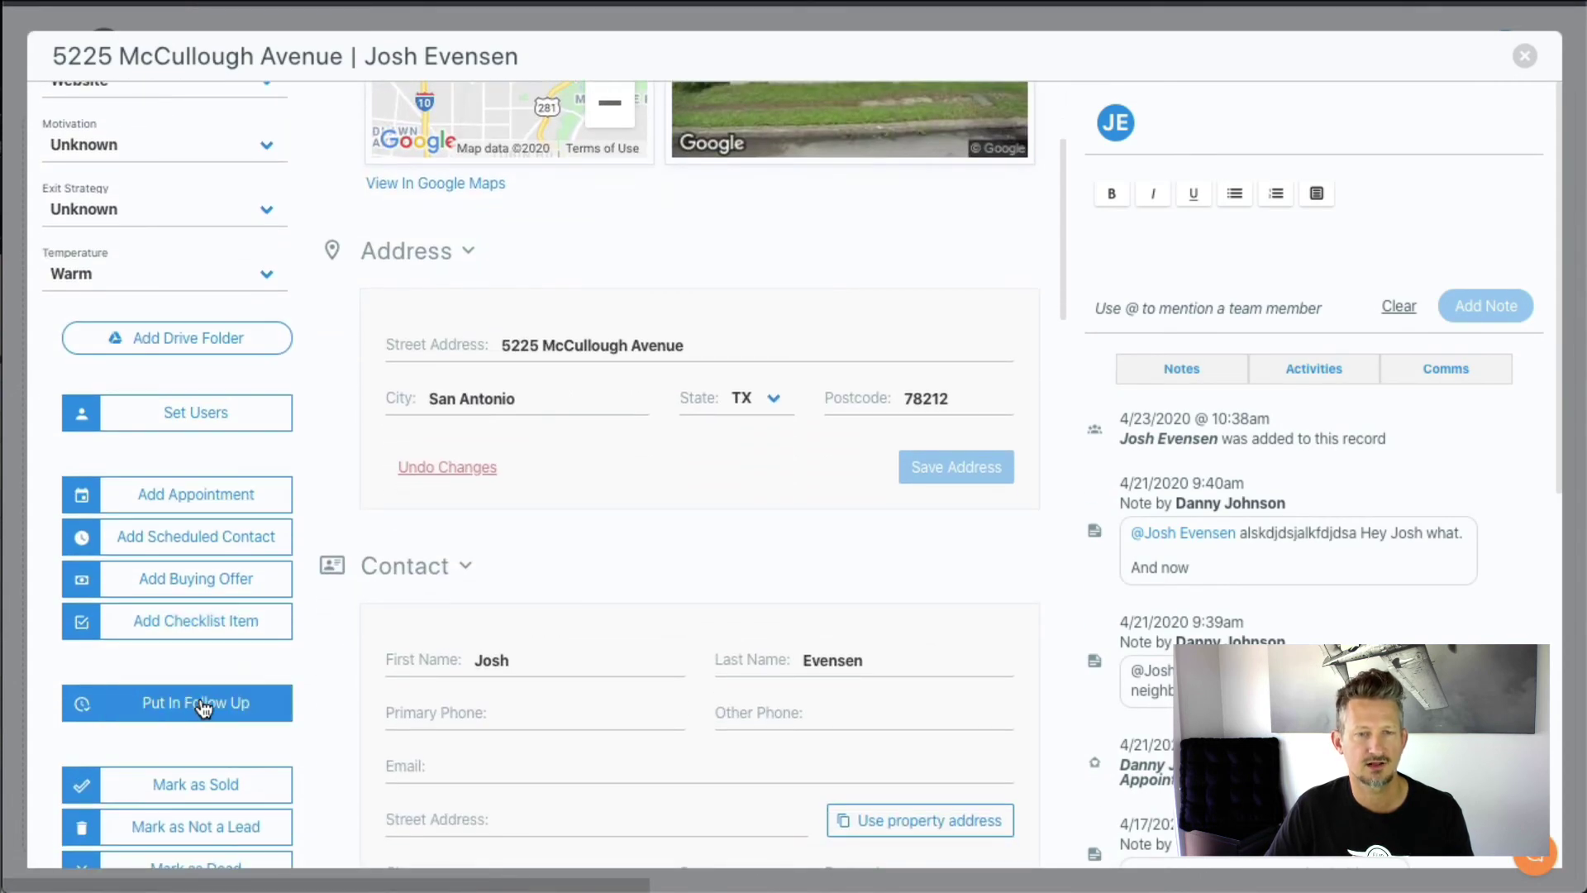
left_click(203, 708)
scroll(219, 708, "down", 1)
left_click(244, 683)
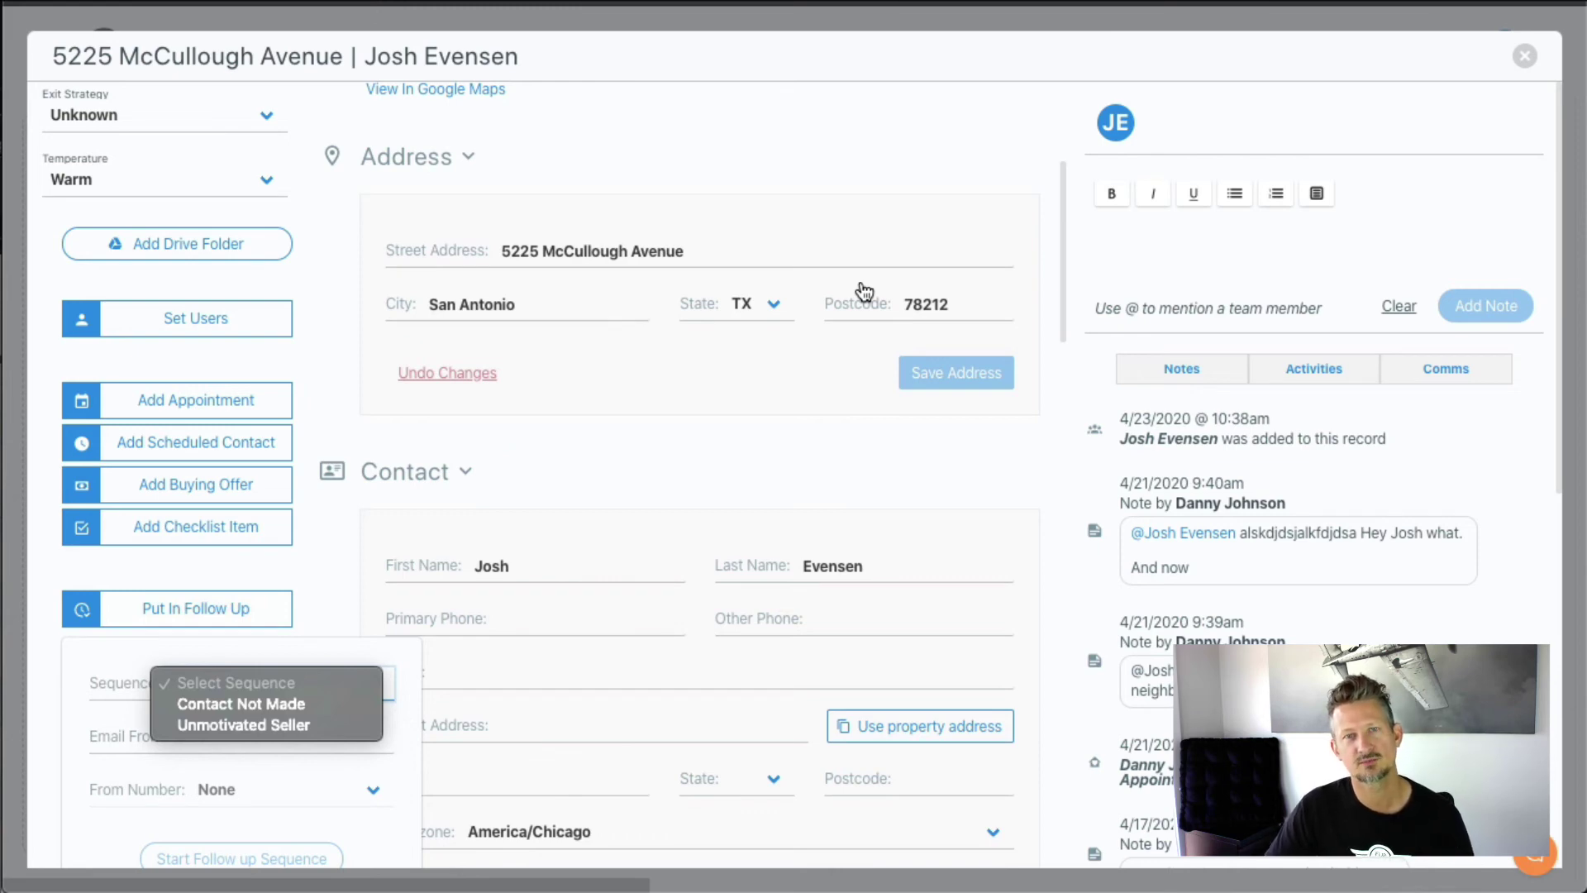
left_click(1524, 54)
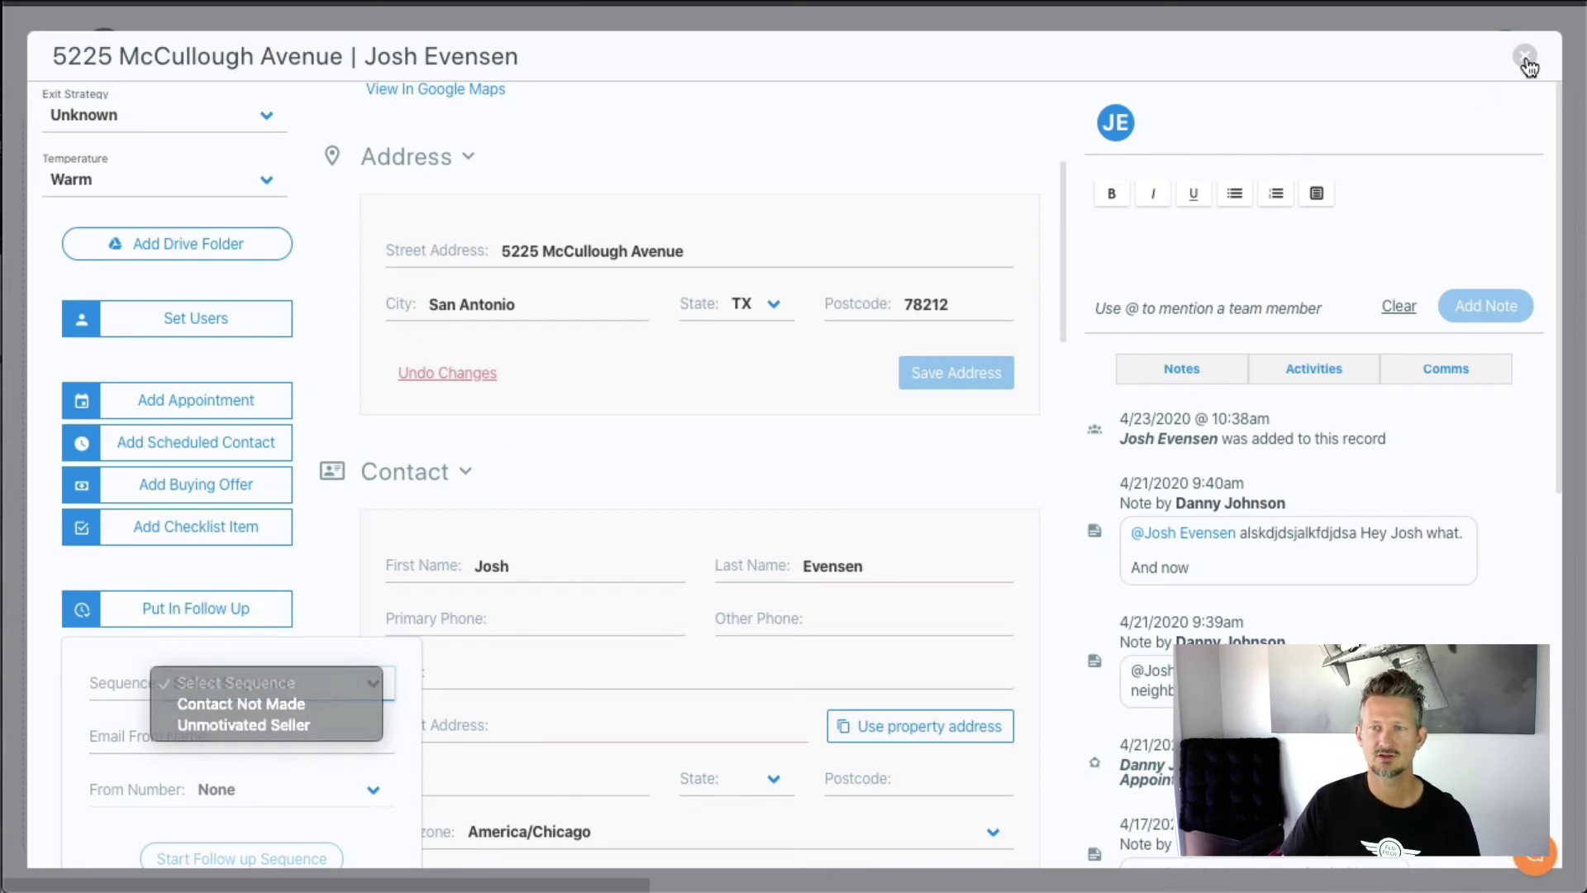
left_click(1521, 56)
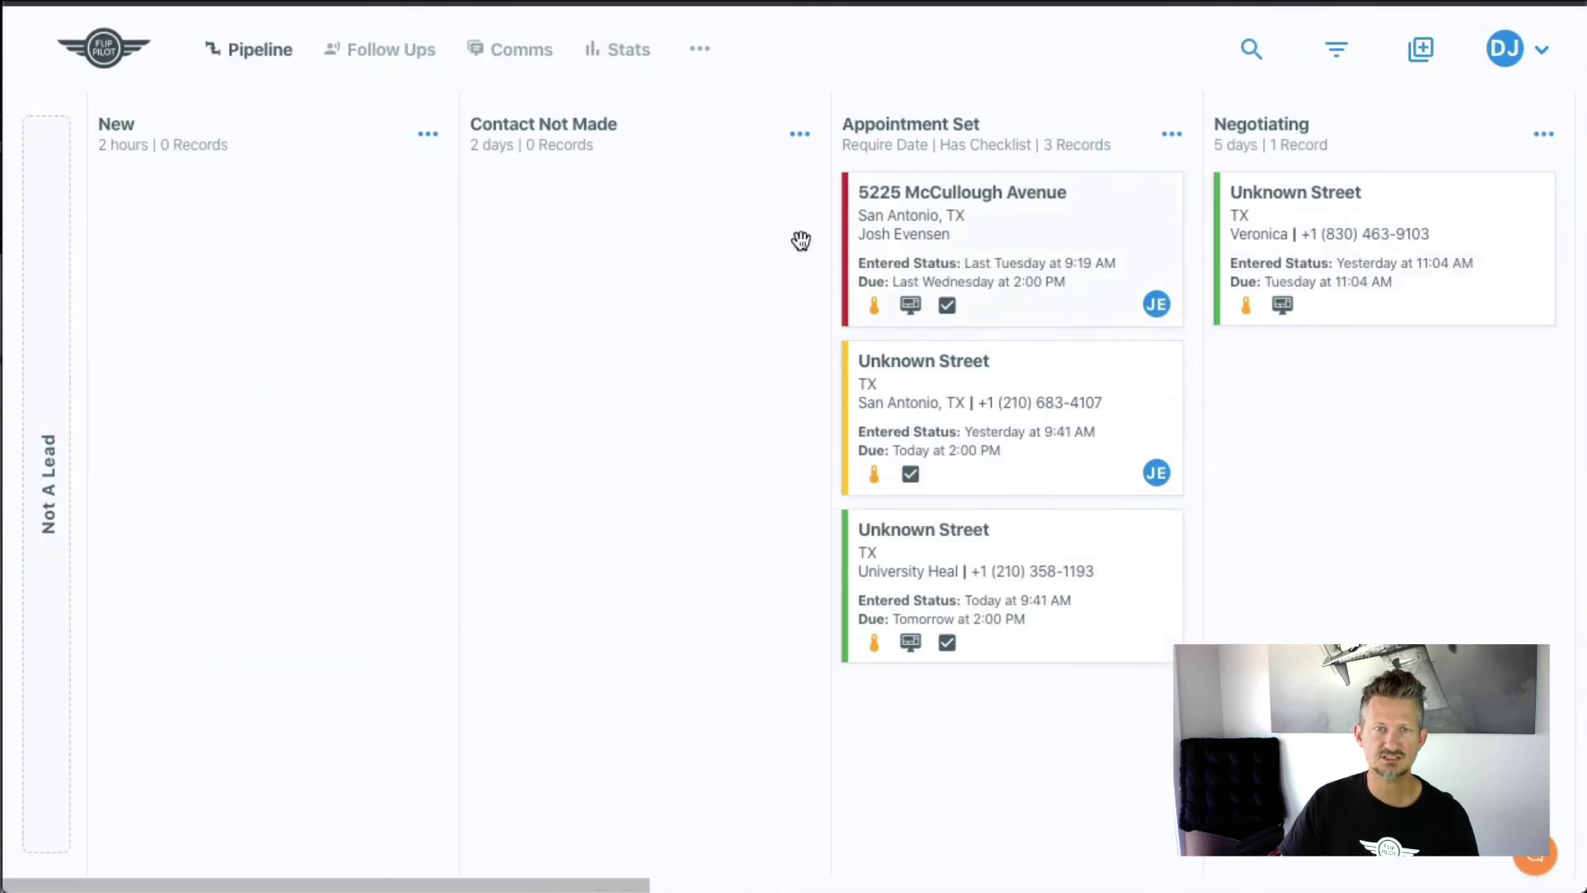
left_click(385, 50)
- Check Contact Not Made's contact-type options, then show its enrolled records
scroll(464, 584, "down", 2)
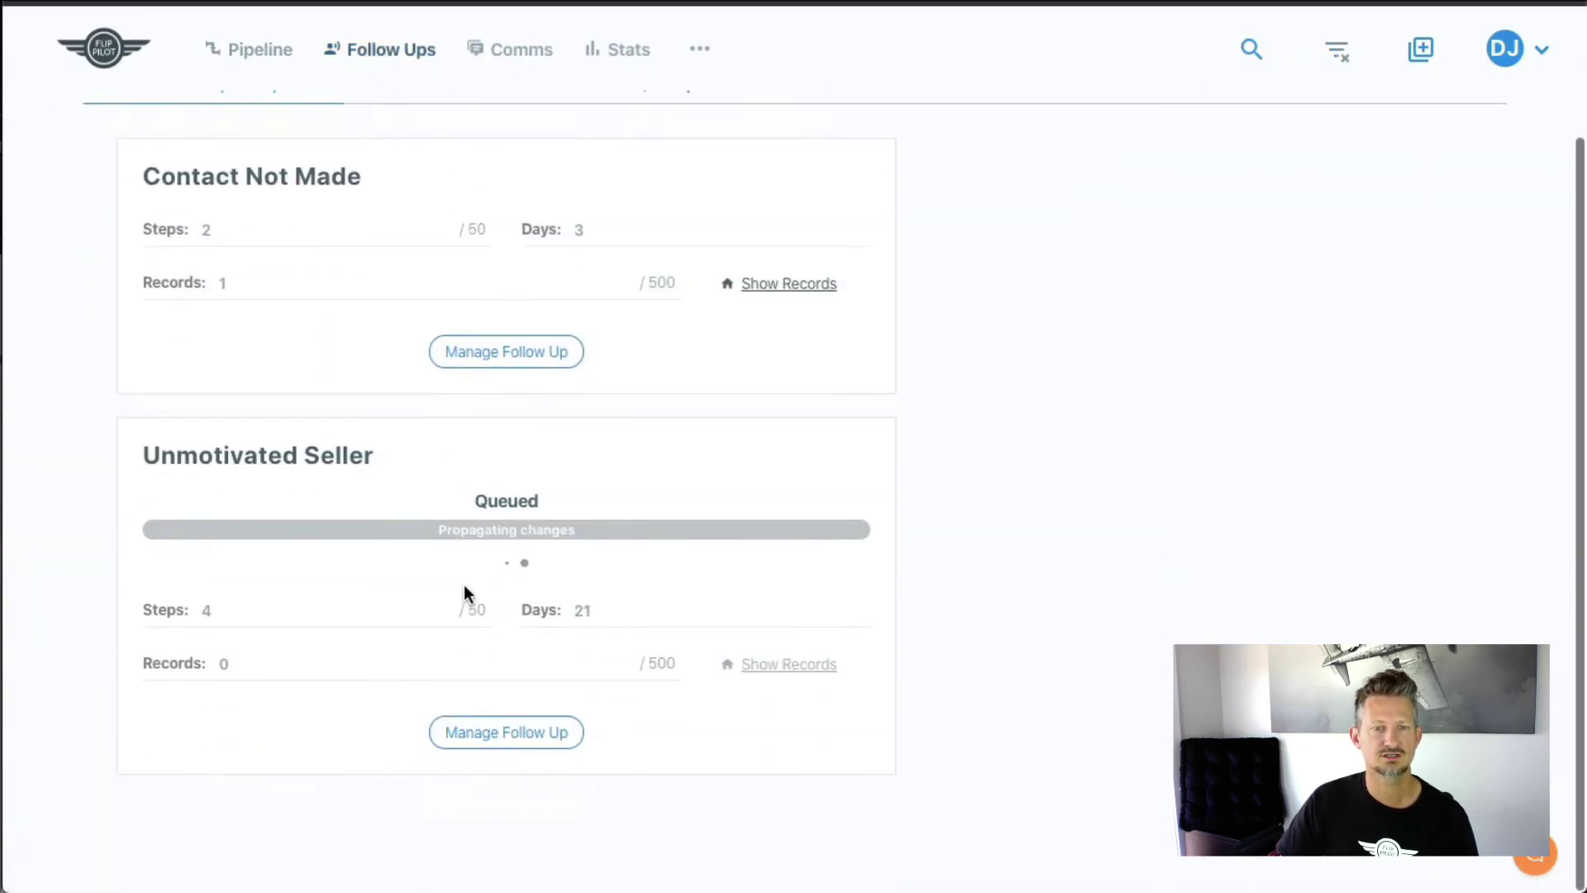
left_click(531, 362)
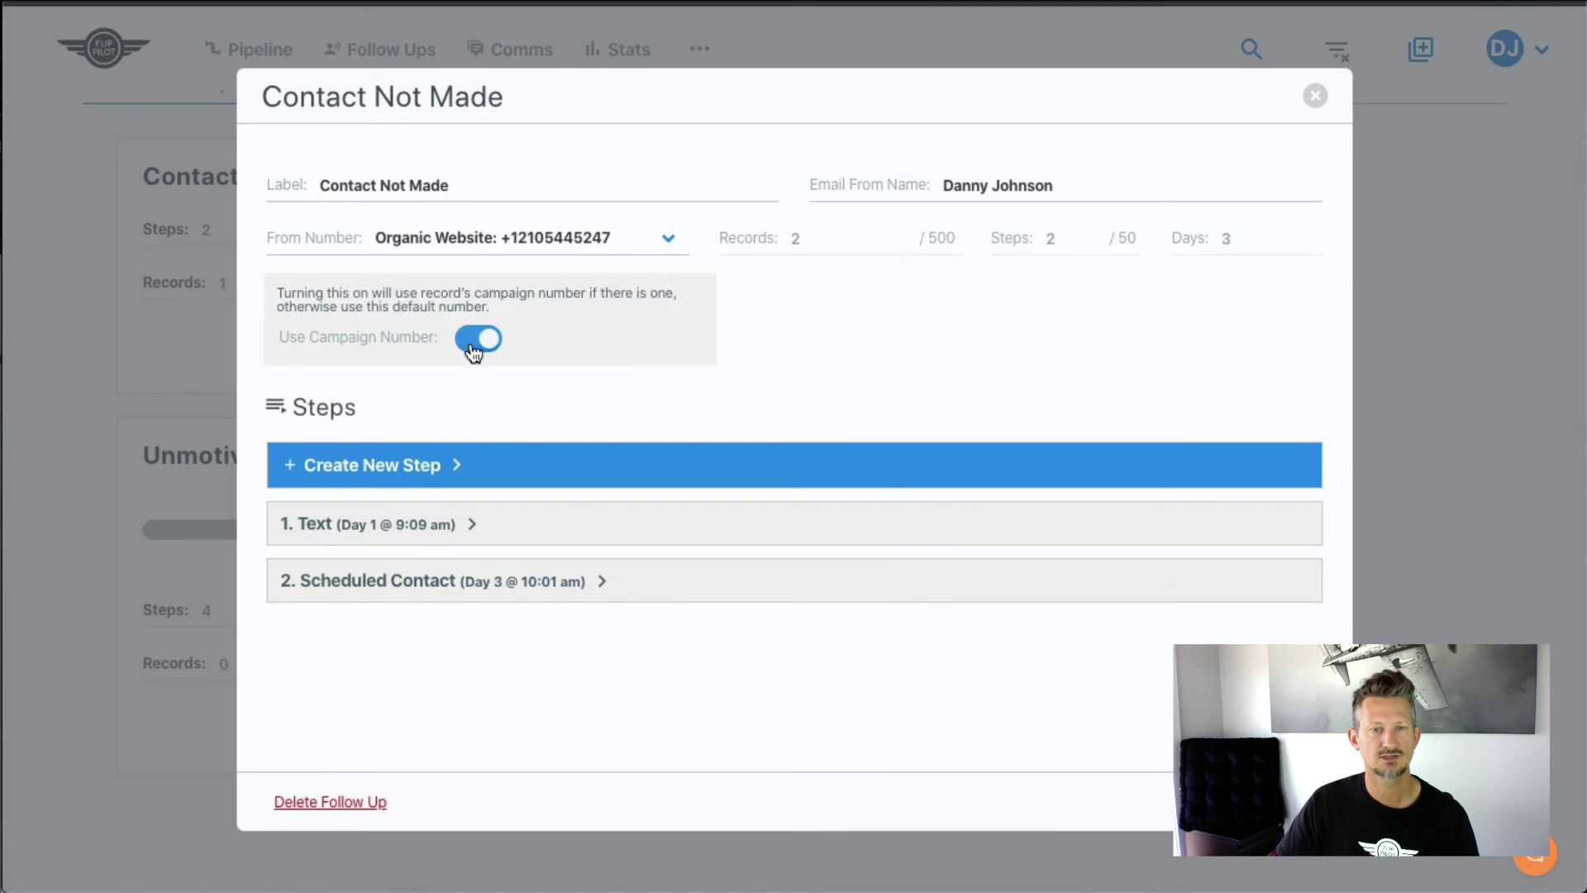
left_click(374, 479)
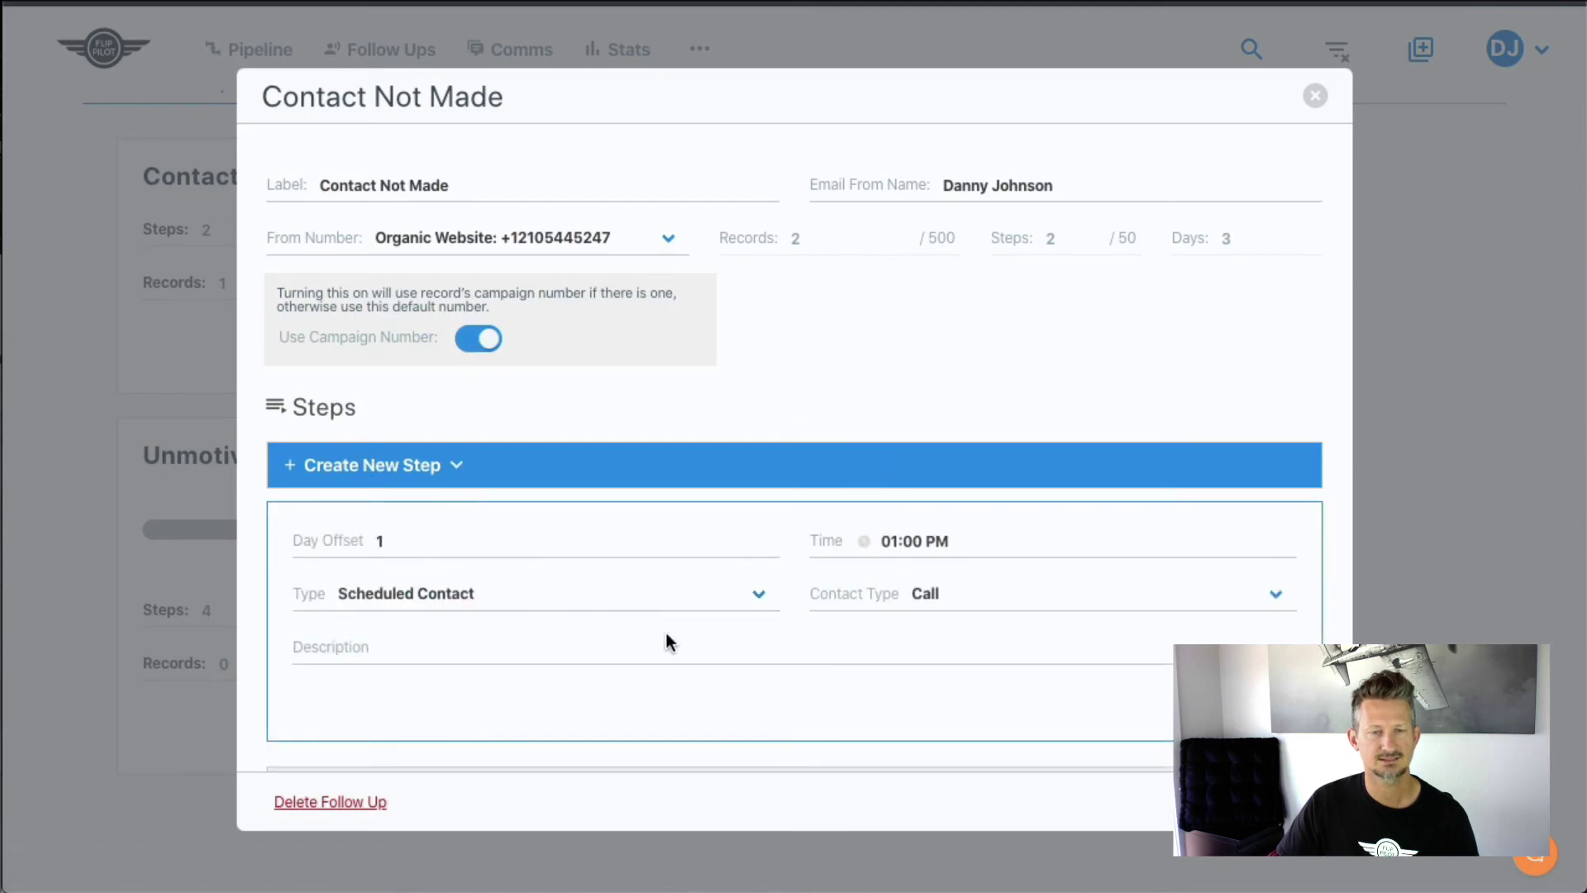
left_click(968, 601)
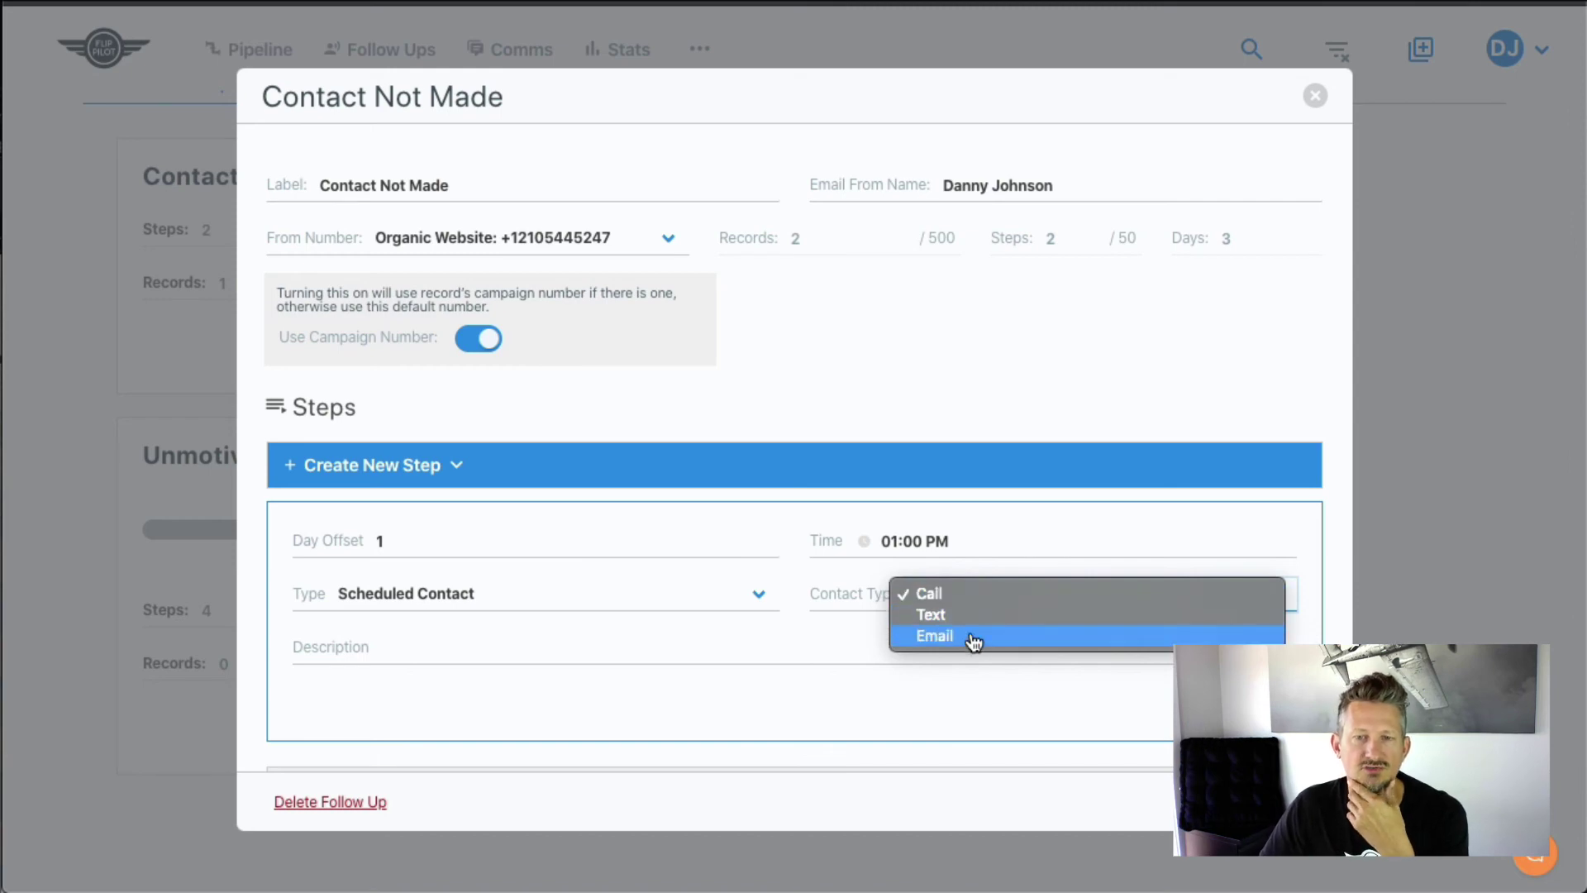
left_click(827, 649)
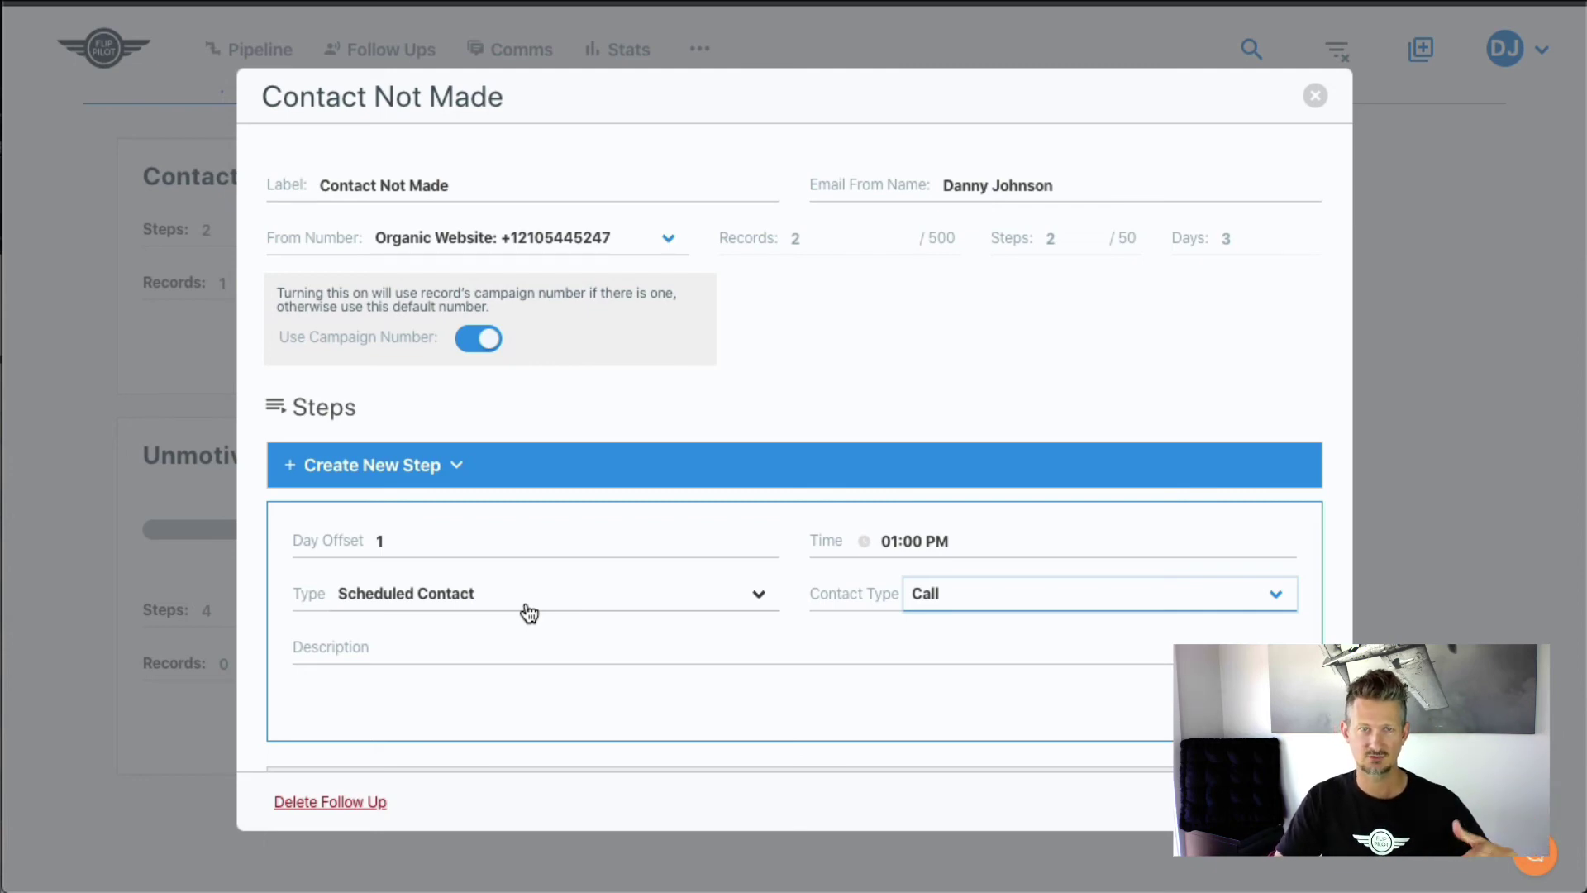
left_click(1304, 103)
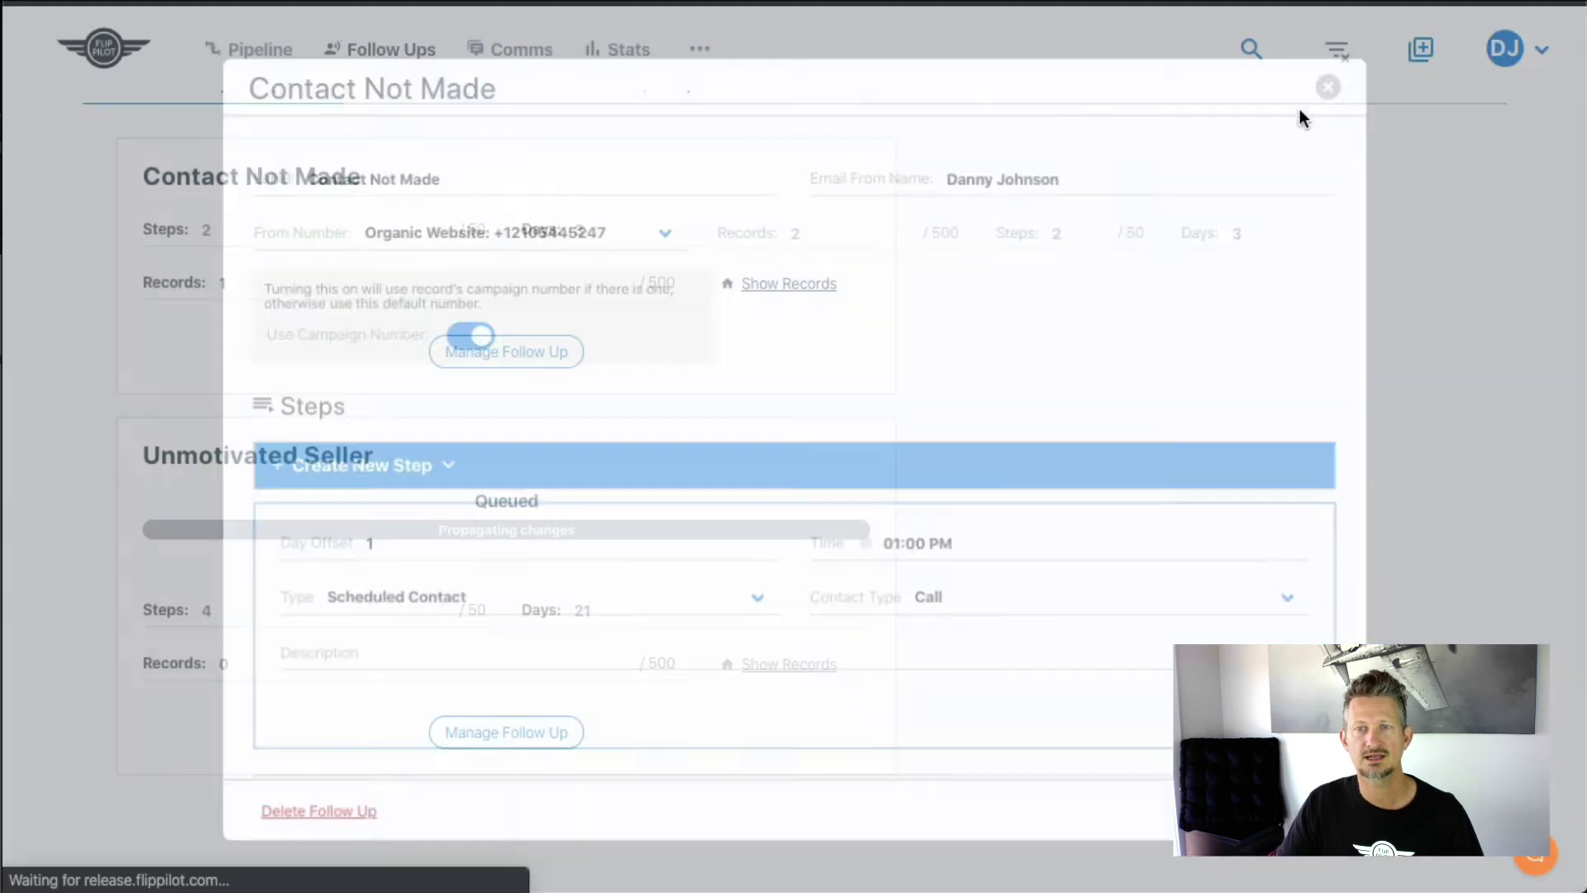
left_click(803, 293)
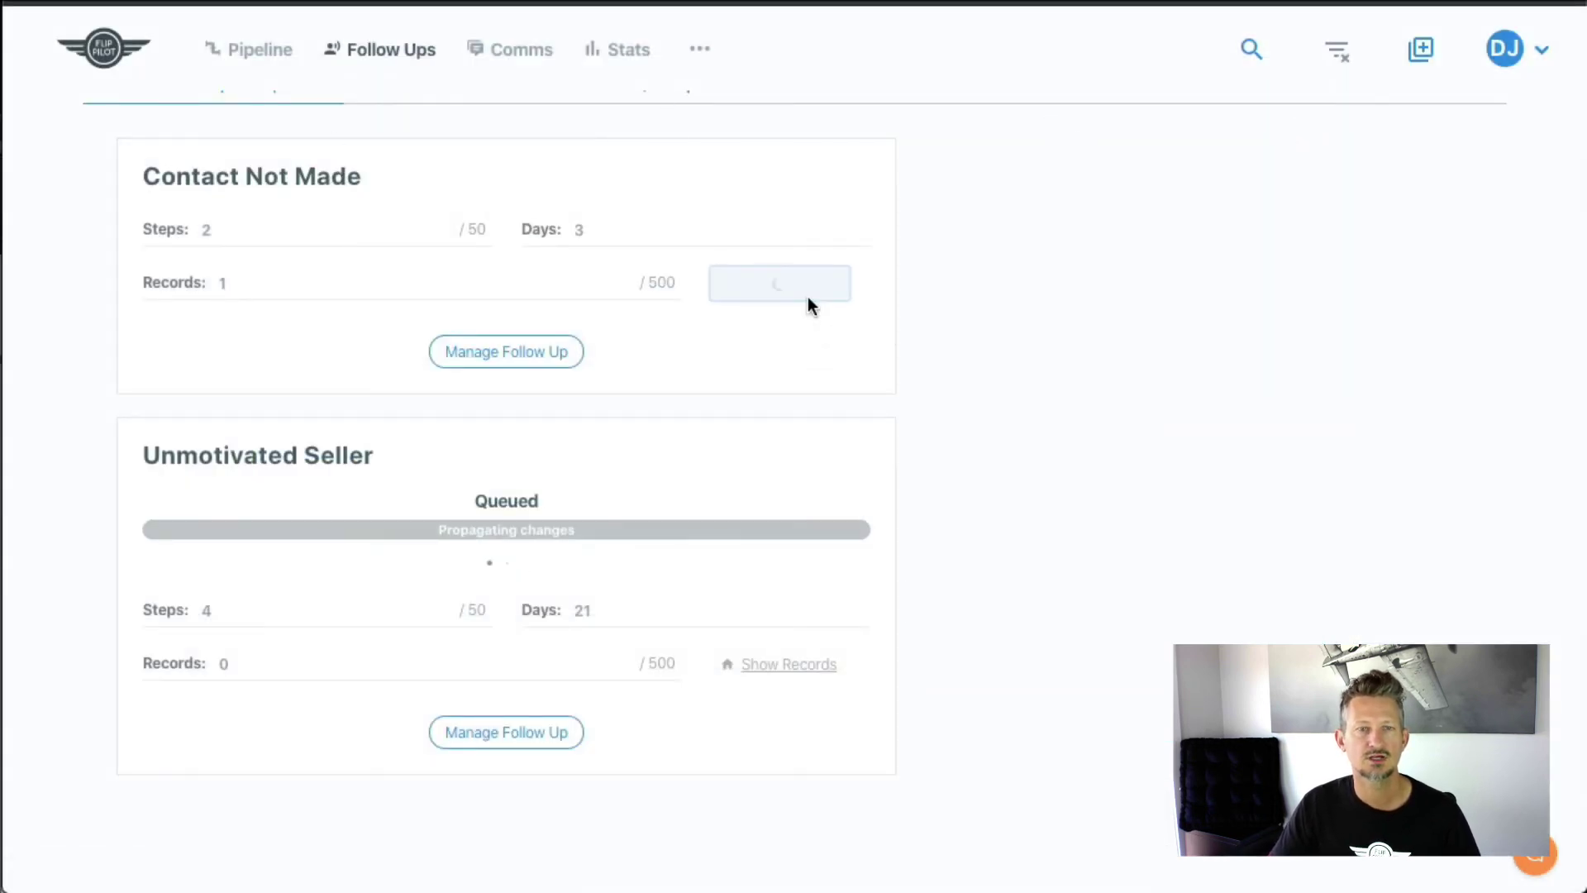
left_click(369, 334)
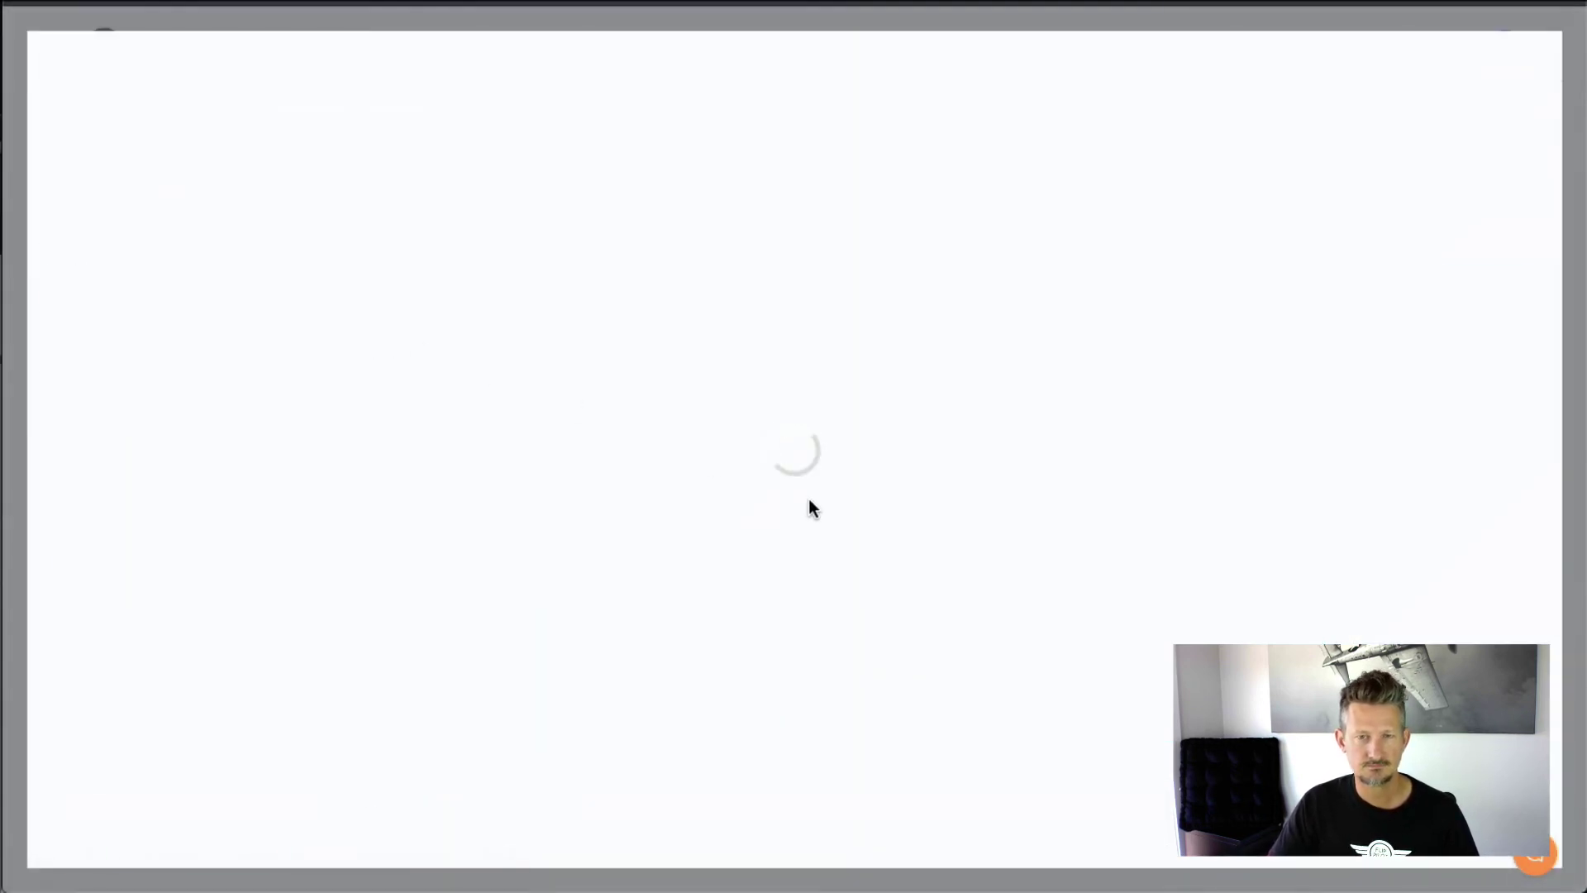
scroll(847, 566, "down", 20)
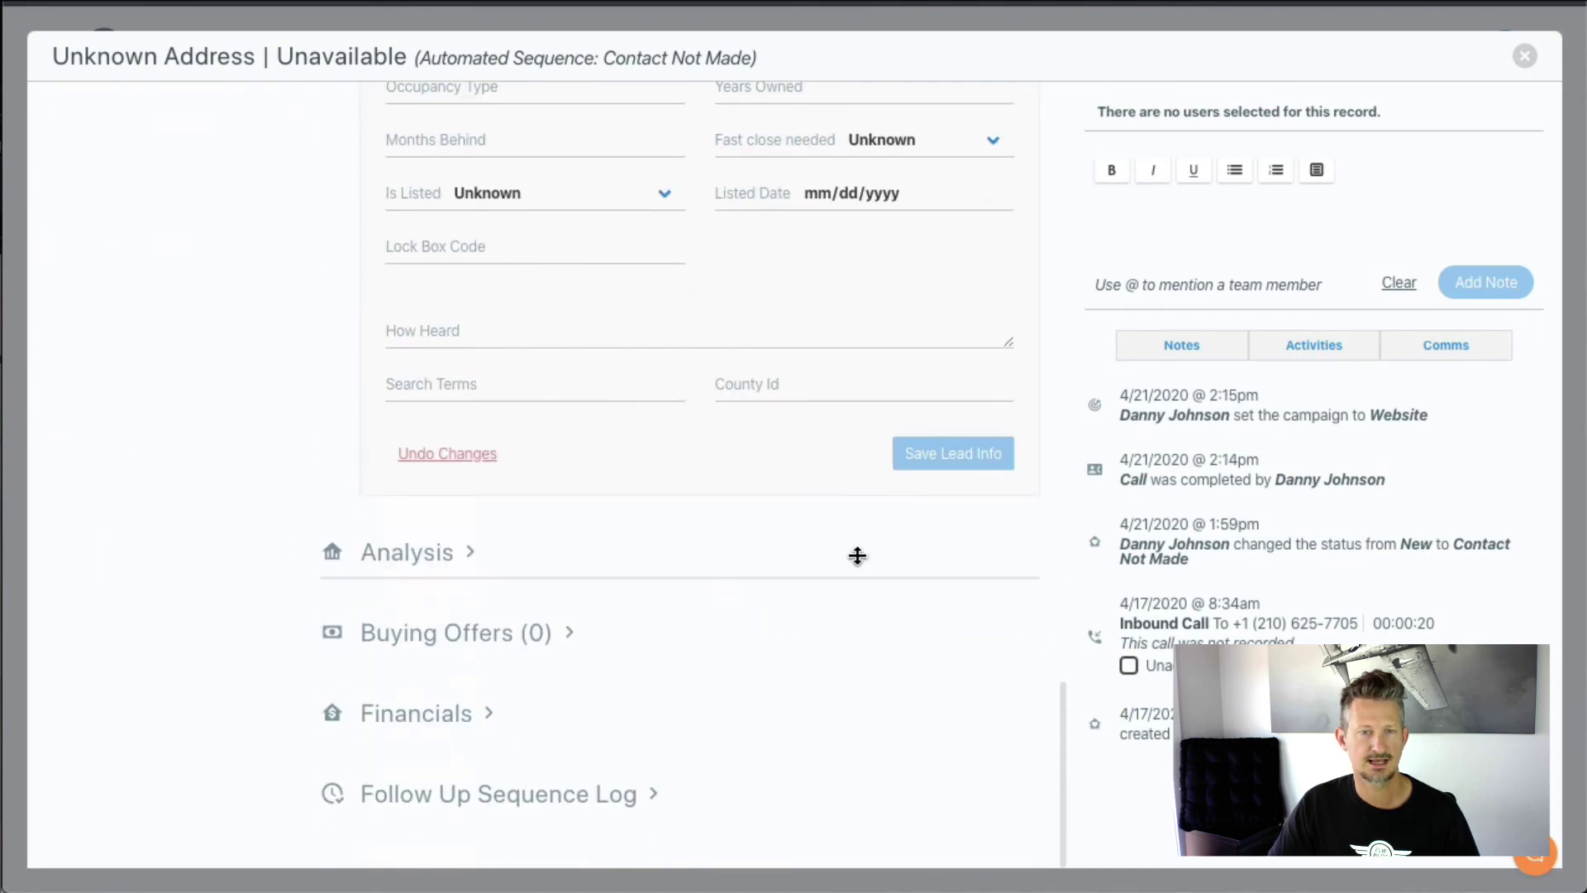
left_click(594, 794)
scroll(627, 769, "down", 1)
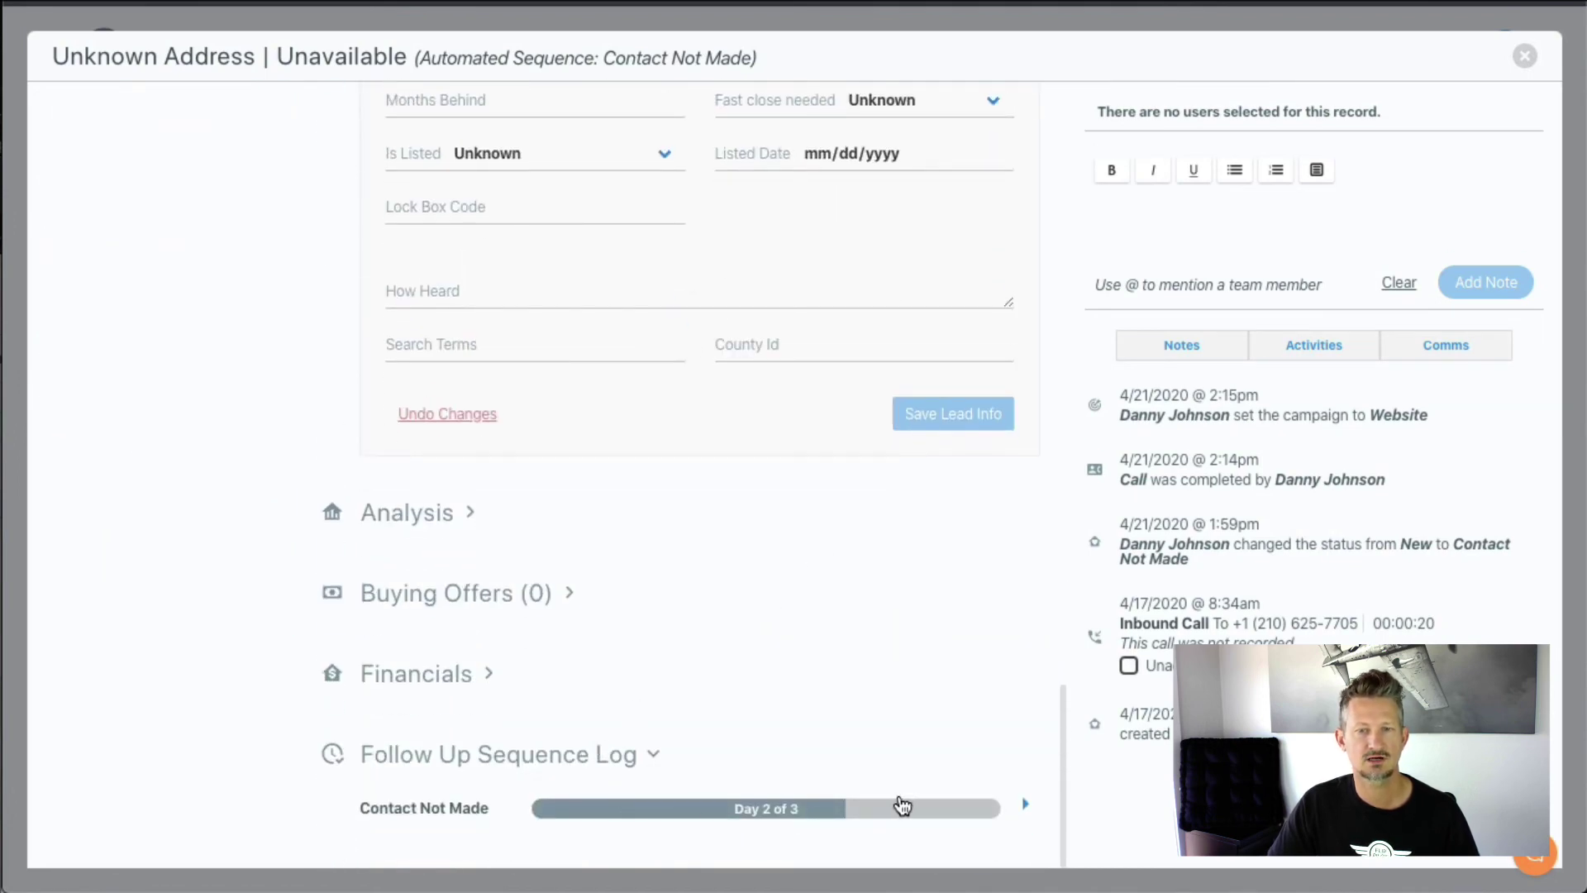
scroll(967, 802, "down", 3)
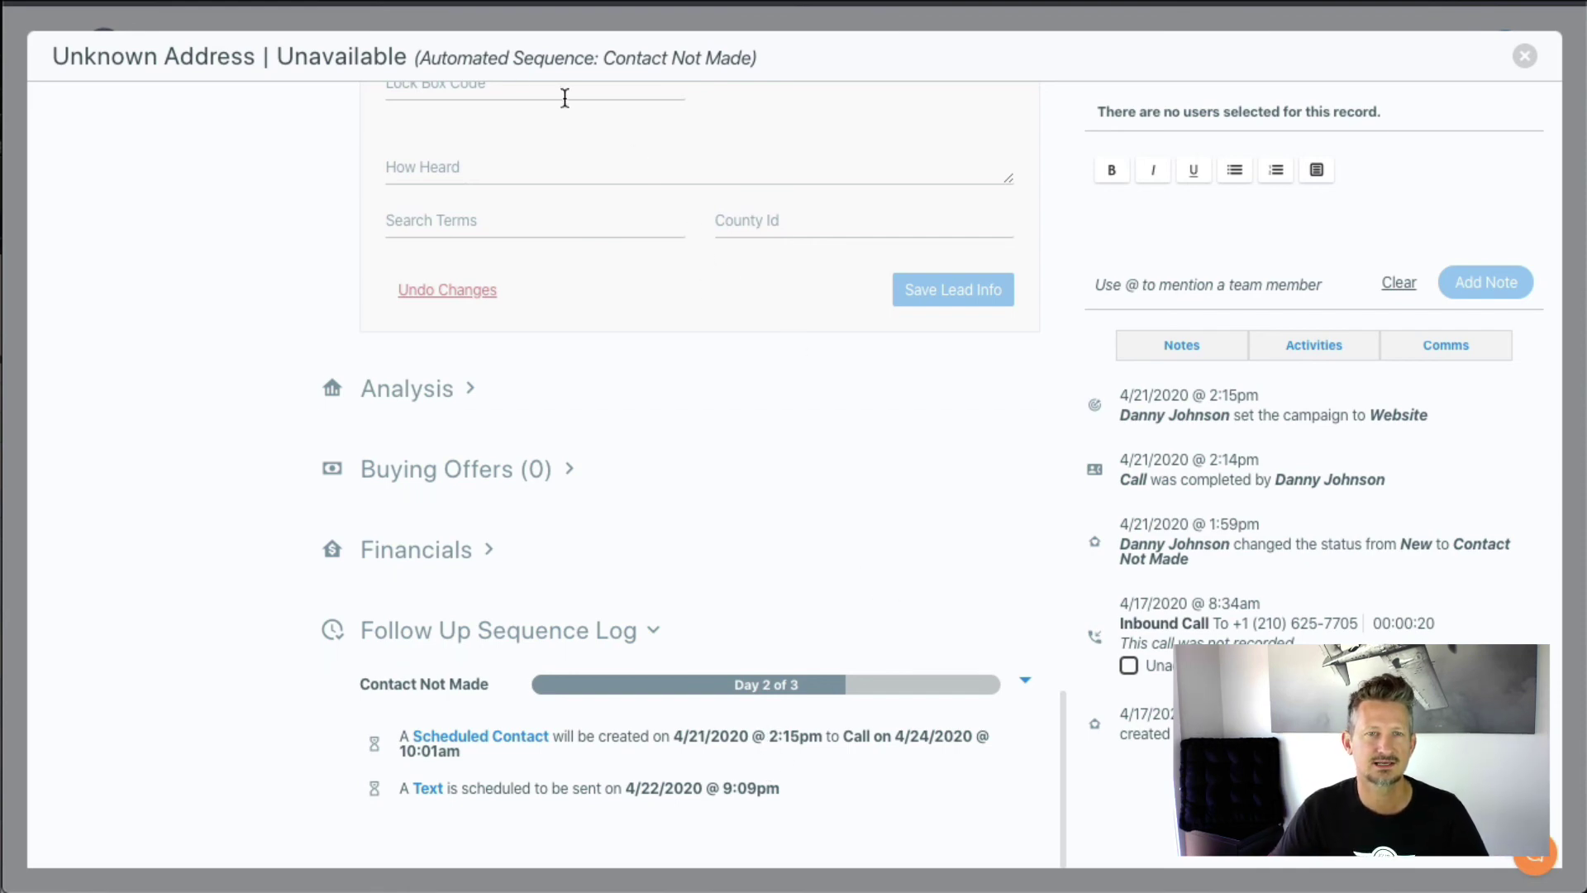
left_click_drag(416, 59, 756, 70)
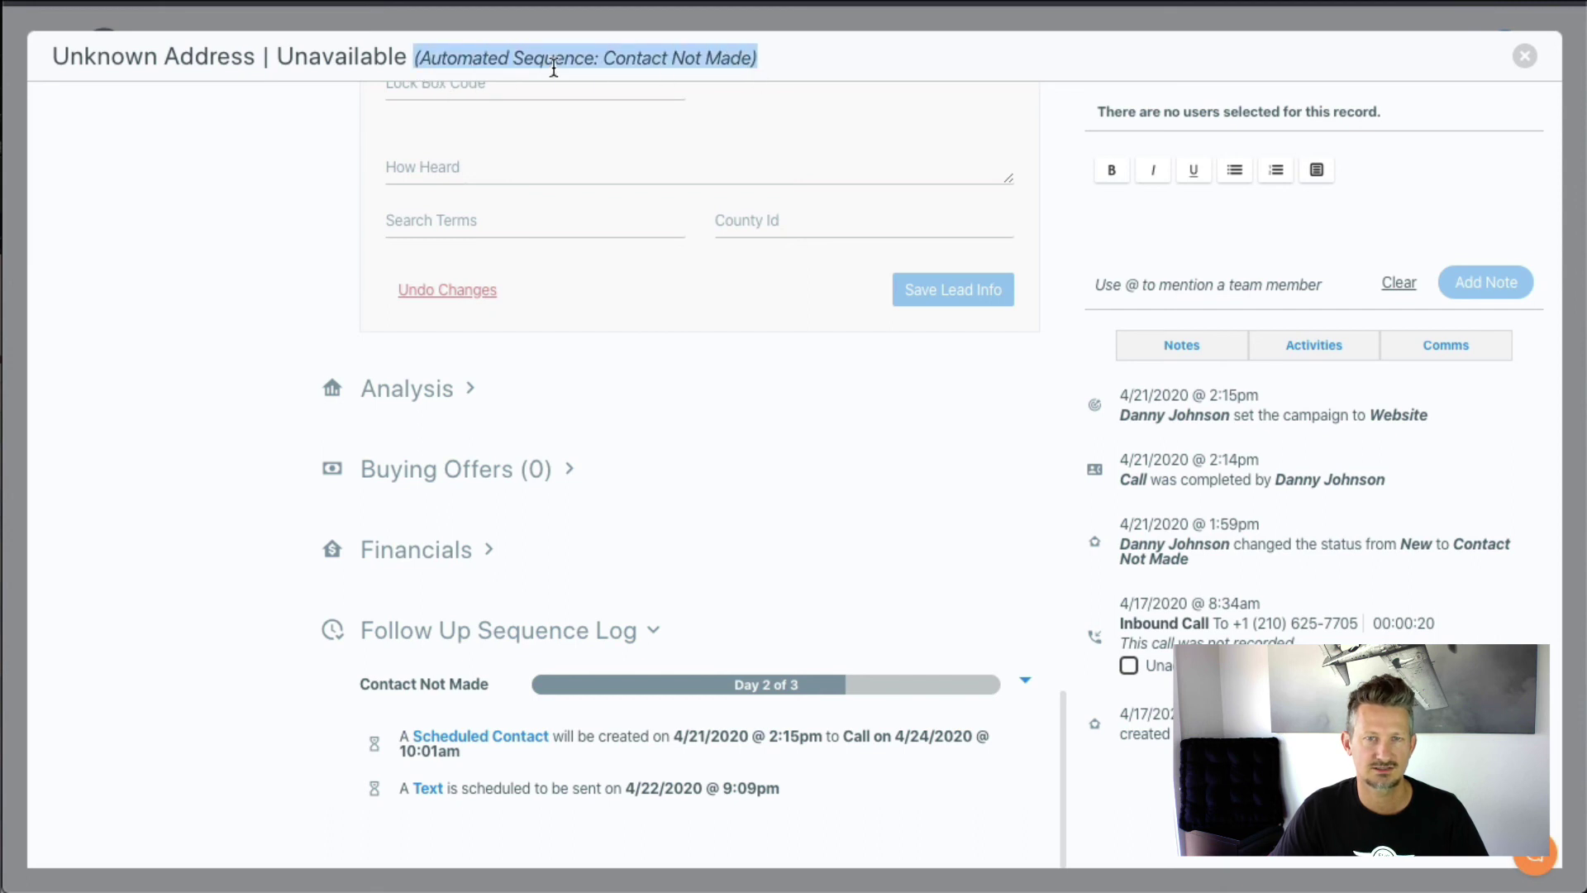
left_click(642, 66)
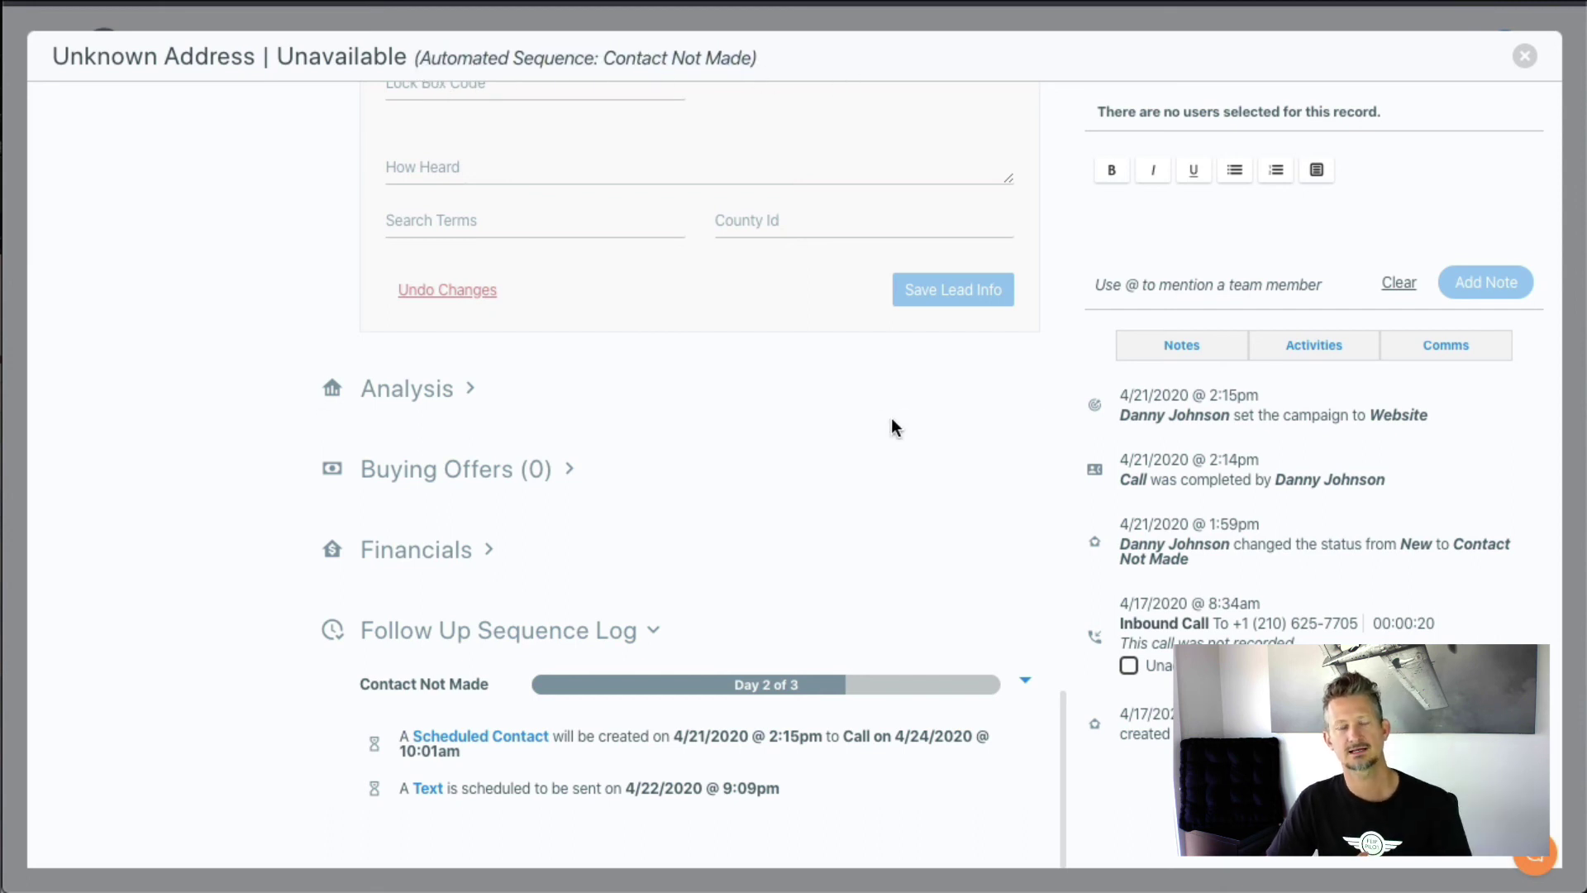
left_click(1525, 57)
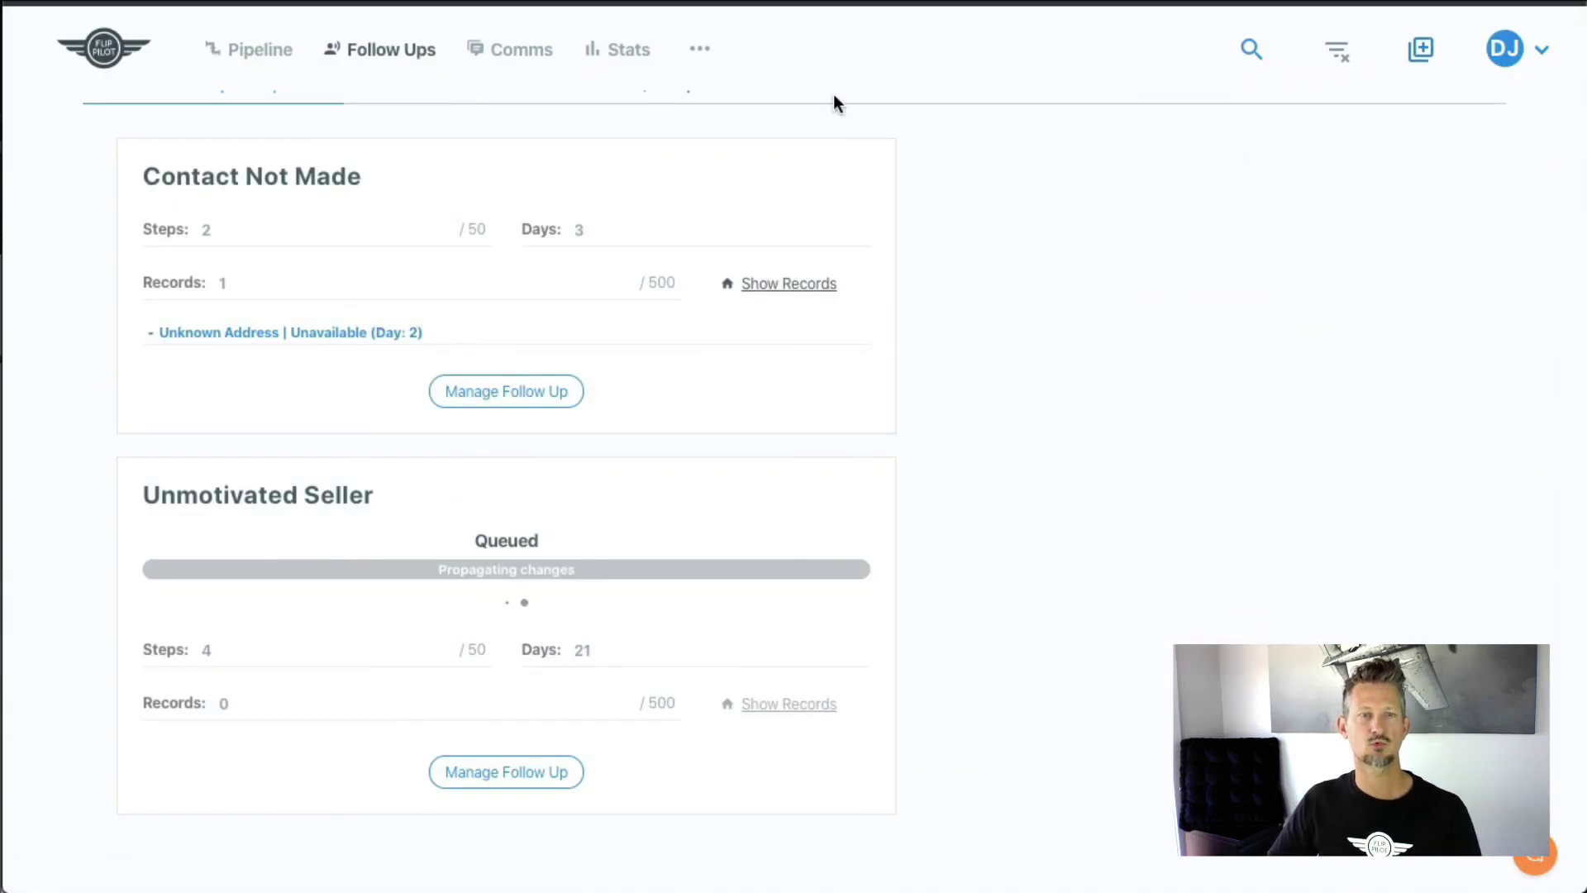
left_click(279, 66)
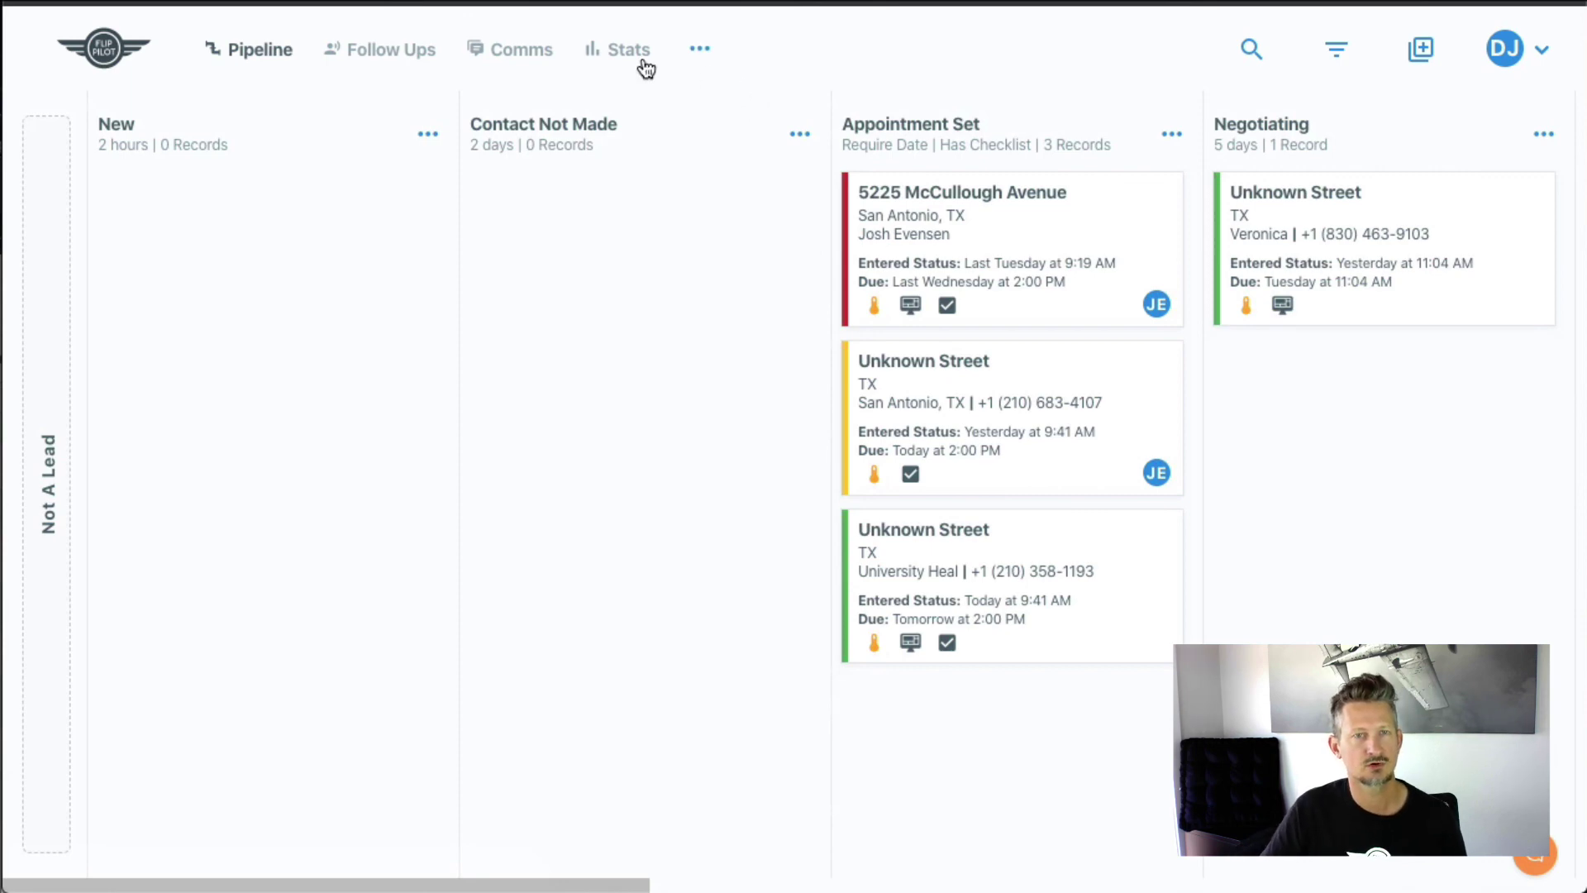
left_click(391, 60)
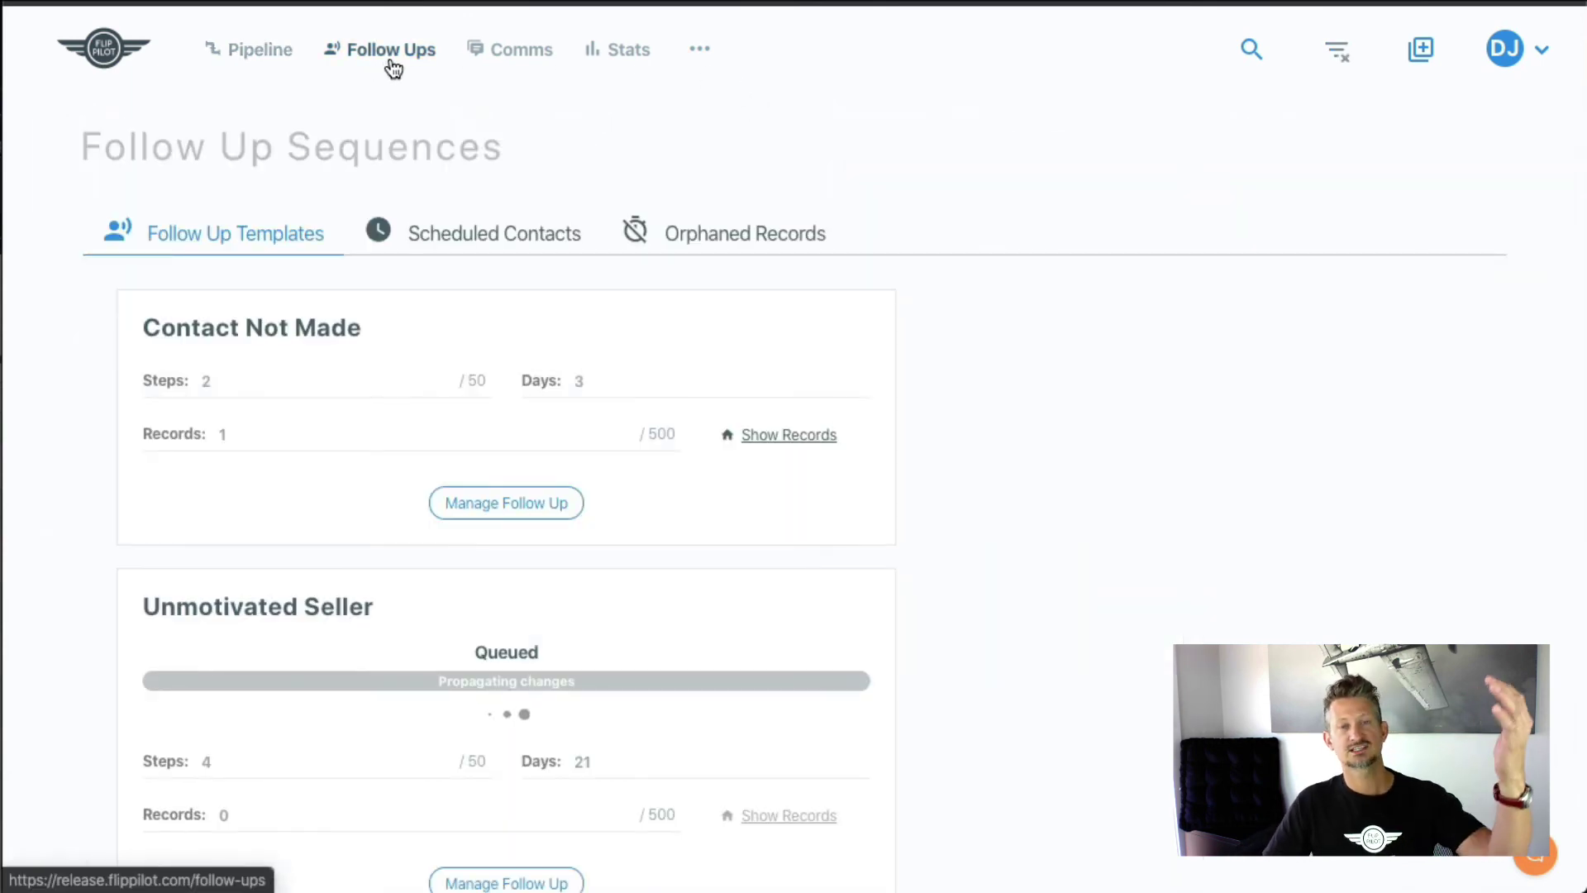